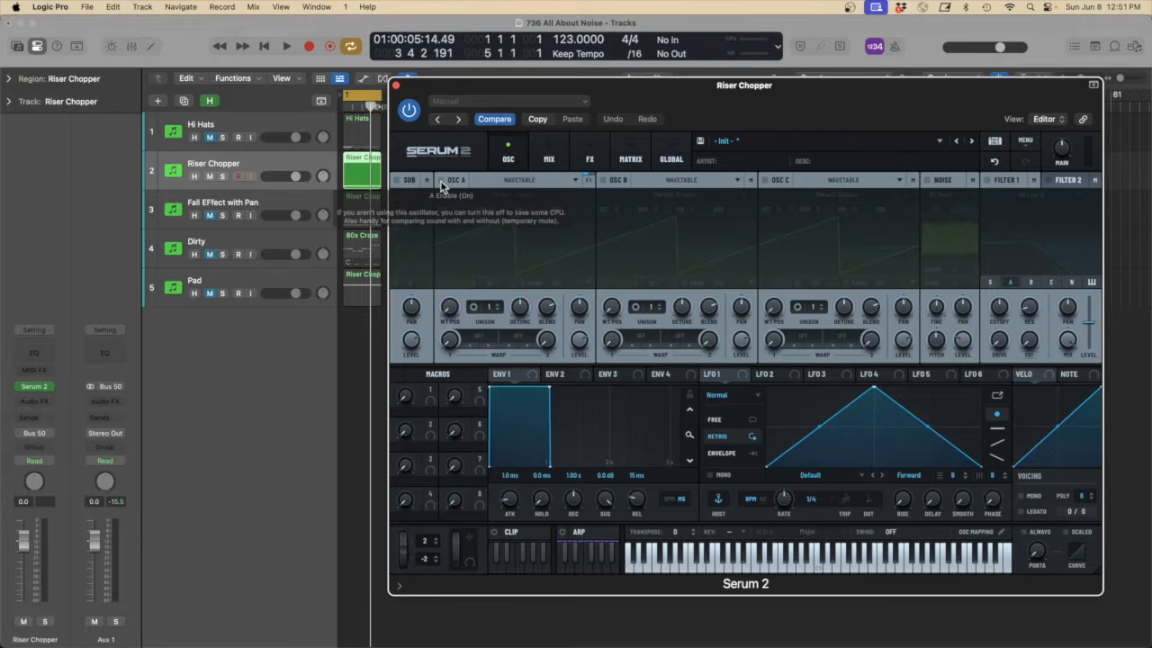
# Turn on the noise oscillator with the AC hum1 sample and adjust its level while the loop plays
pyautogui.click(927, 180)
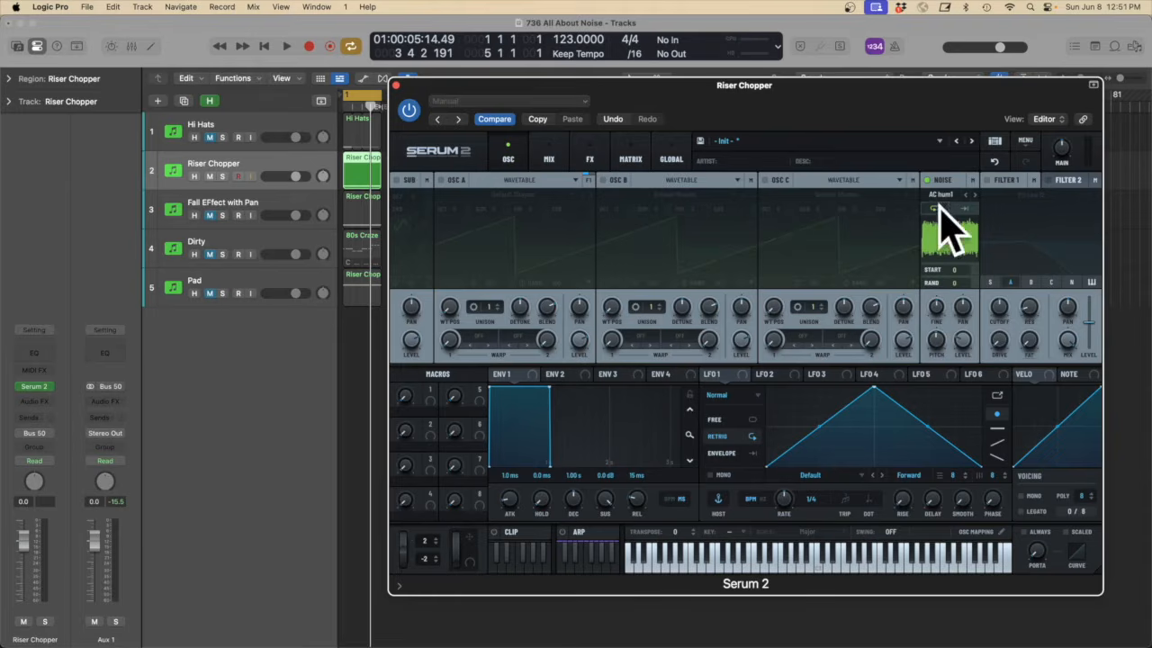
pyautogui.press('space')
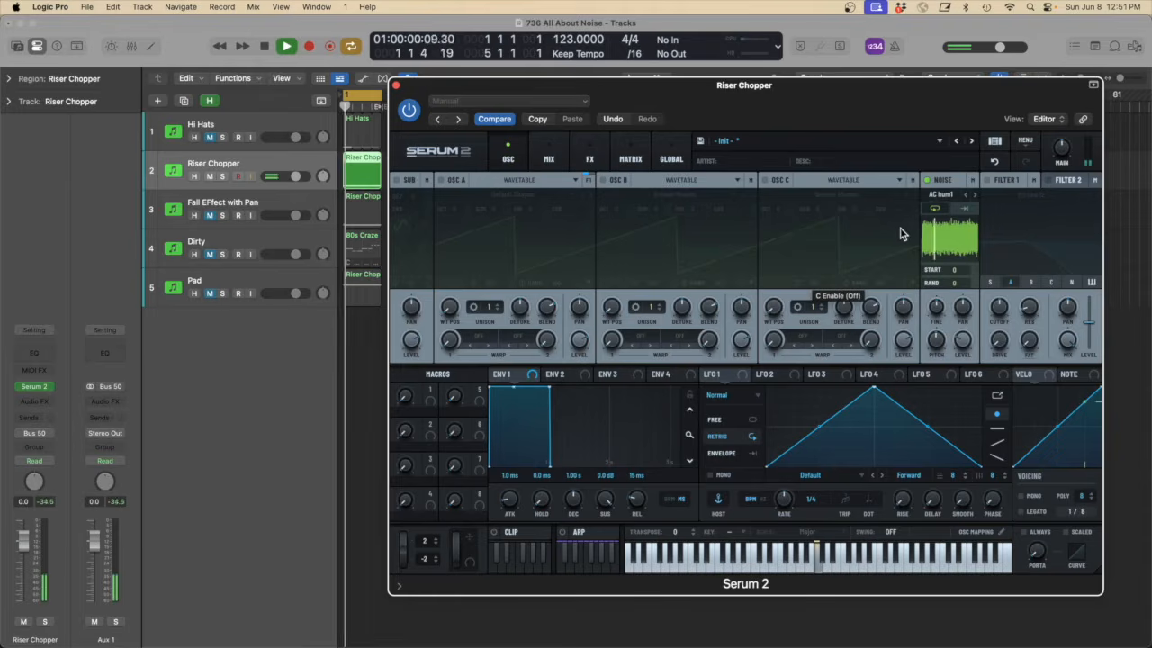
pyautogui.moveTo(965, 340)
pyautogui.mouseDown()
pyautogui.moveTo(967, 313)
pyautogui.moveTo(964, 336)
pyautogui.mouseUp()
pyautogui.press('space')
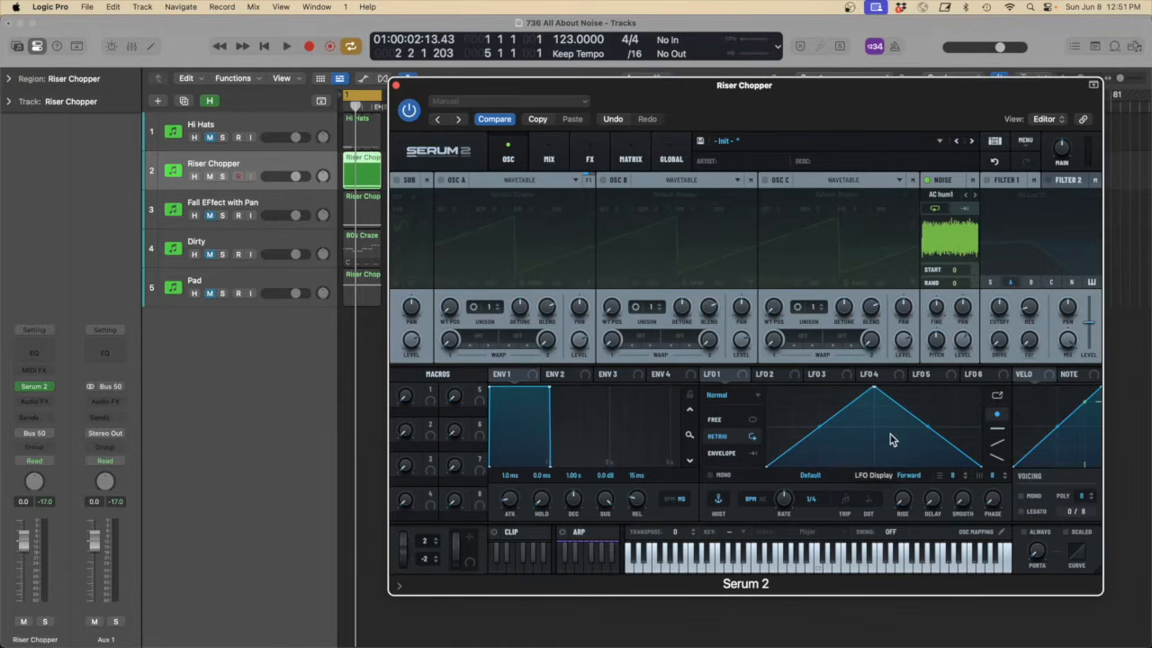
# Reshape LFO 1 from a triangle into a straight descending ramp and assign it to Filter 1's cutoff
pyautogui.moveTo(874, 389); pyautogui.dragTo(763, 374)
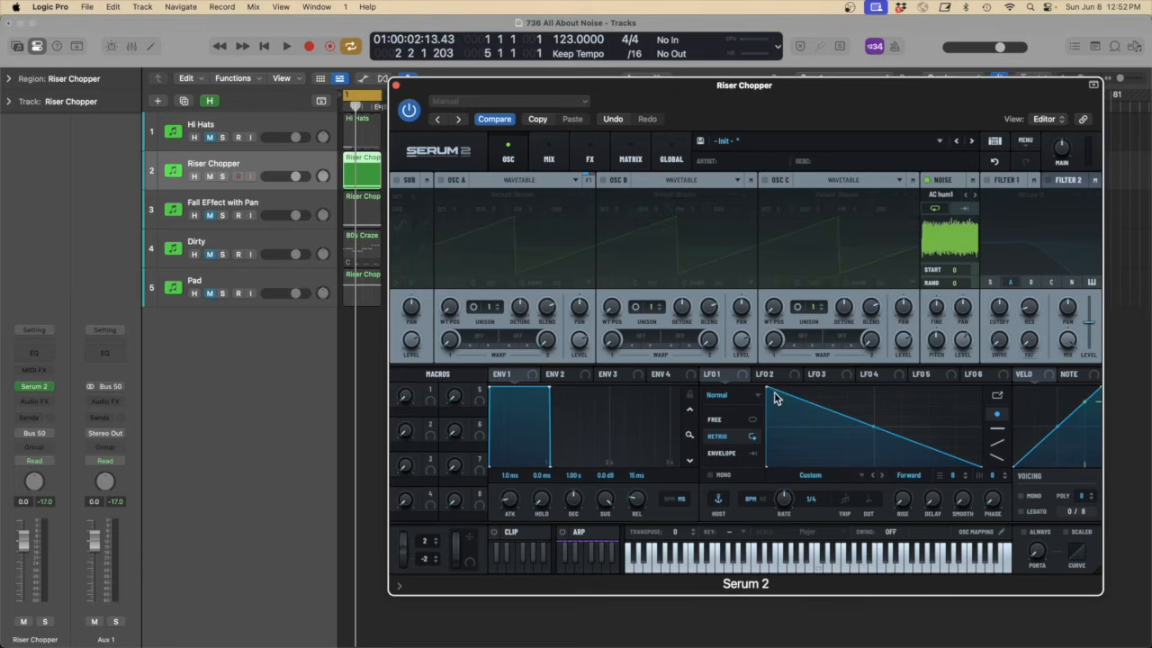
pyautogui.moveTo(766, 389); pyautogui.dragTo(730, 358)
pyautogui.moveTo(743, 377); pyautogui.dragTo(1004, 312)
pyautogui.moveTo(1001, 309)
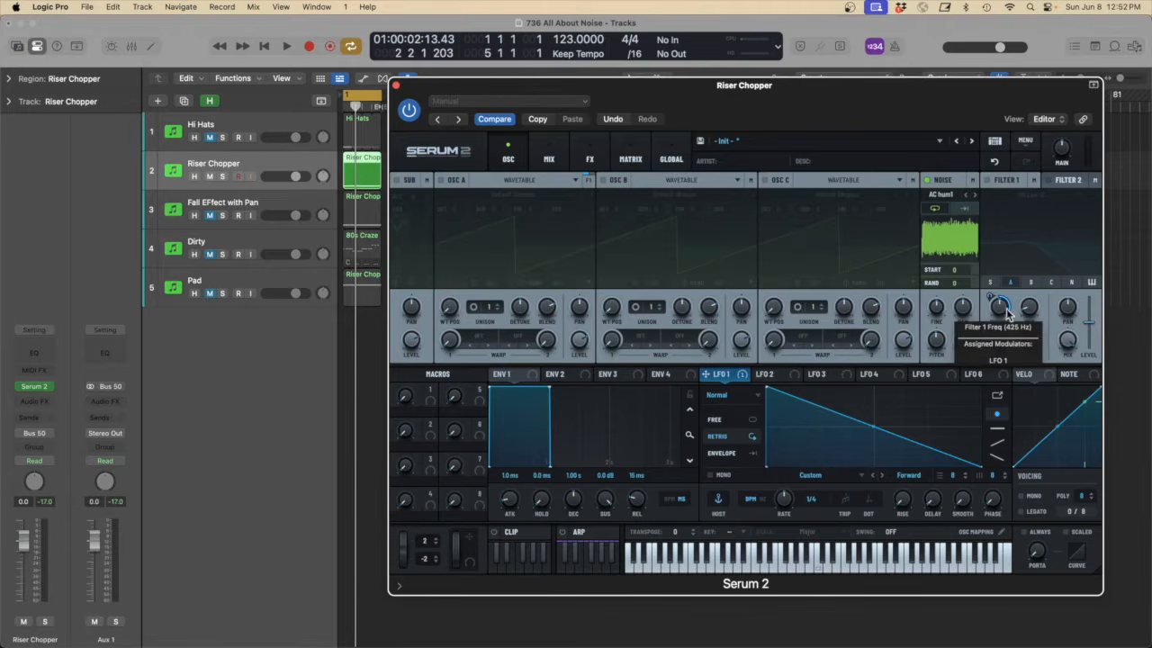
# Lower Filter 1's cutoff and enable the filter with the noise oscillator routed through it, auditioning the loop
pyautogui.moveTo(1004, 317); pyautogui.dragTo(972, 427)
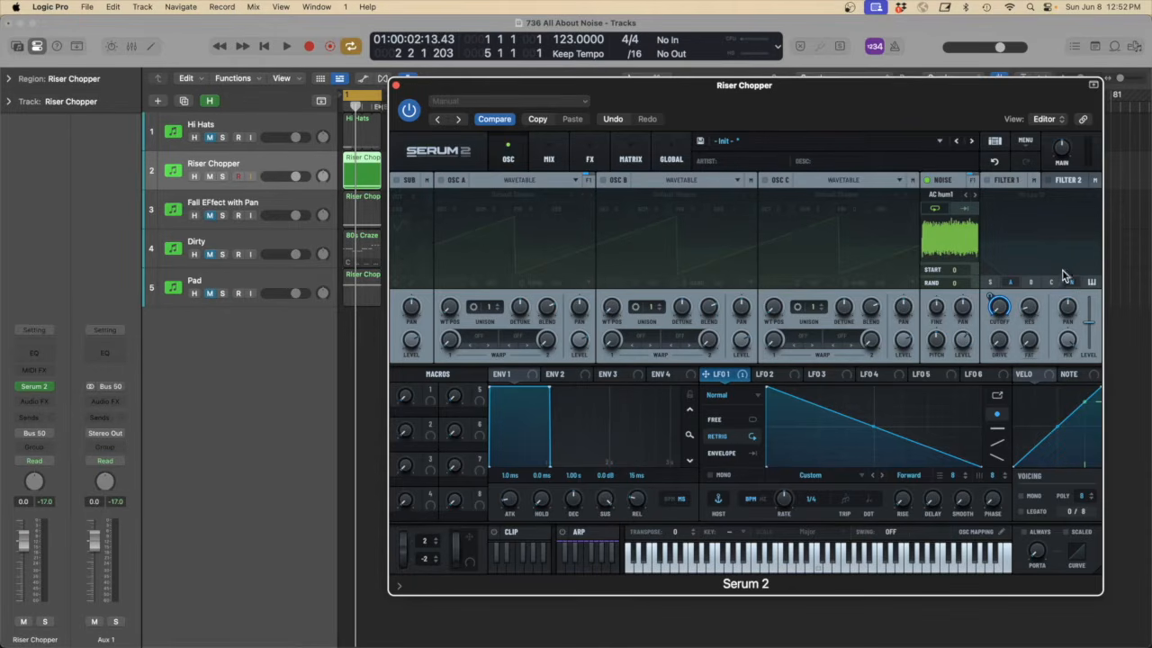
pyautogui.click(986, 180)
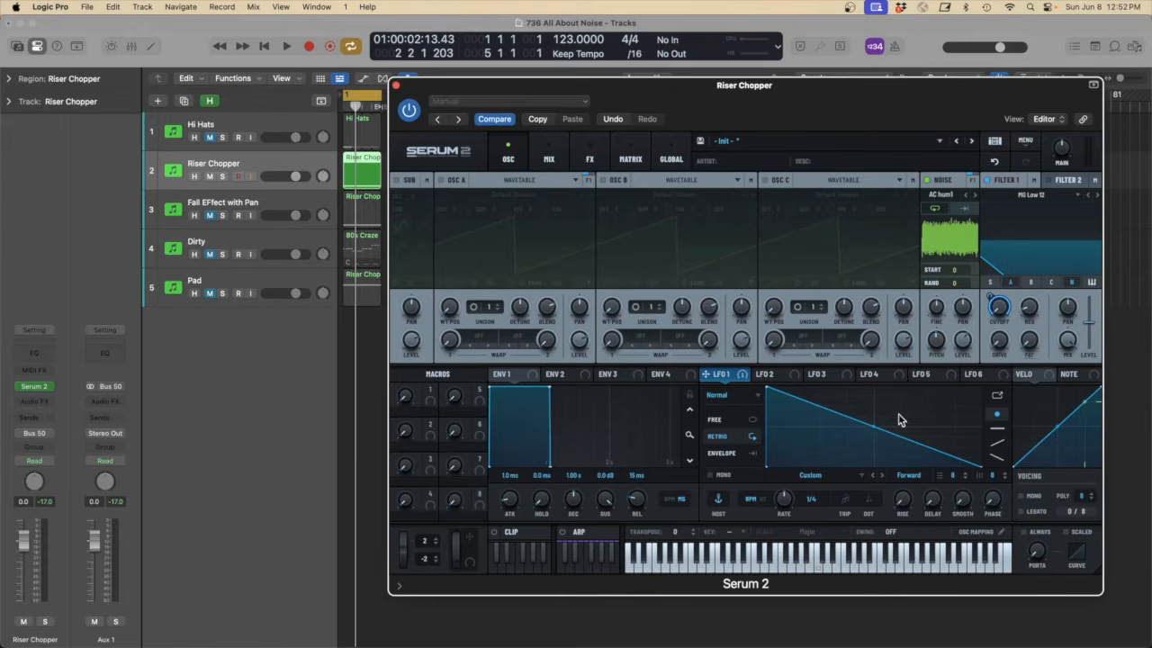
pyautogui.press('space')
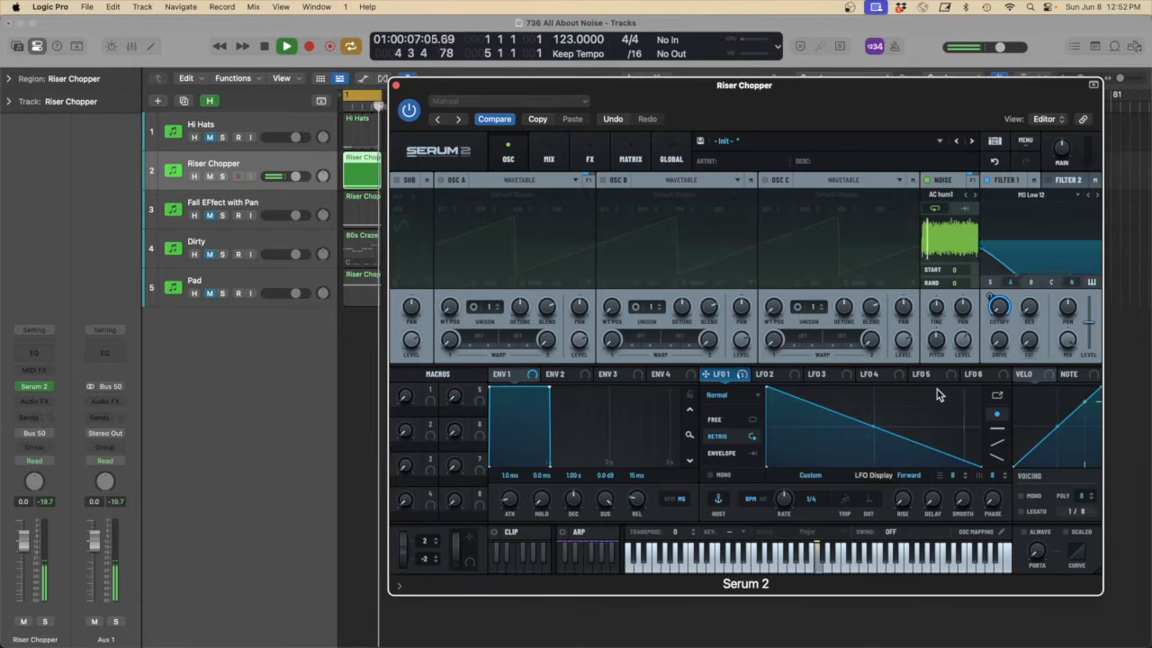
pyautogui.press('space')
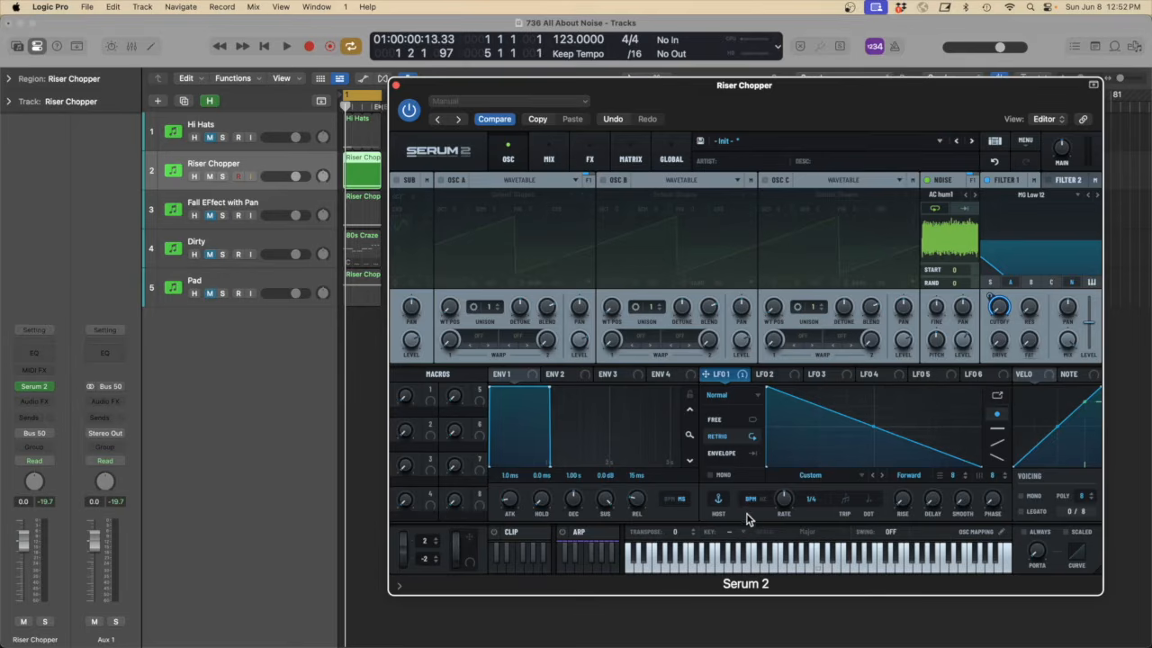
# Switch LFO 1's rate from tempo sync to Hz and set it to 7.0 Hz during playback
pyautogui.scroll(-2, 785, 500)
pyautogui.press('space')
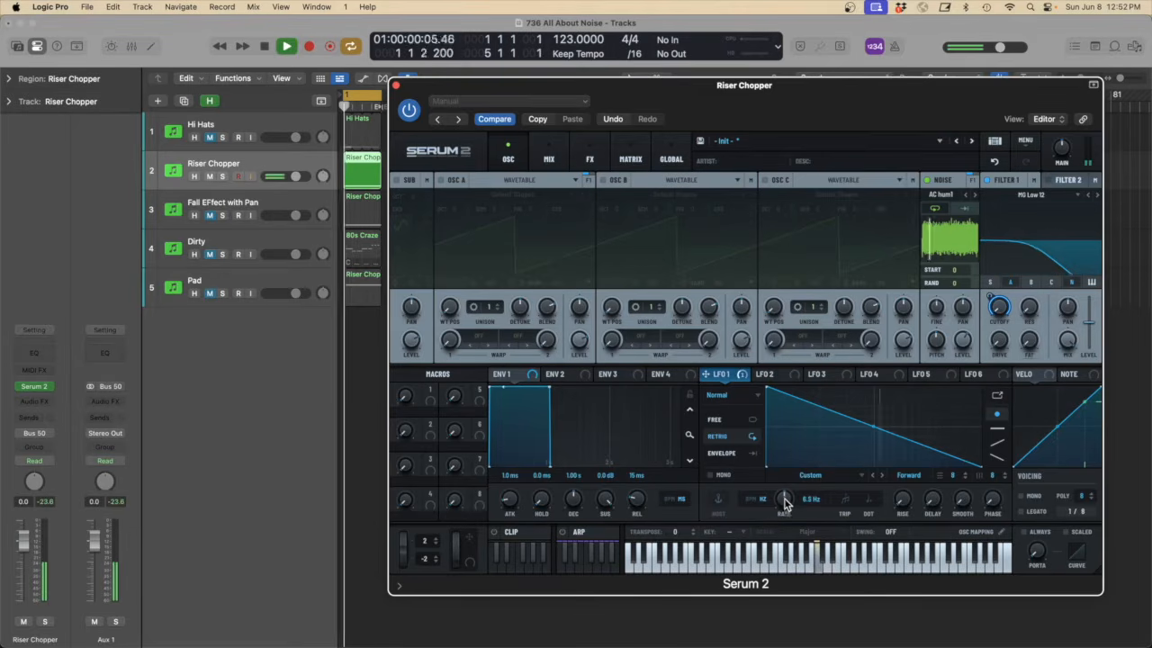
pyautogui.scroll(7, 785, 504)
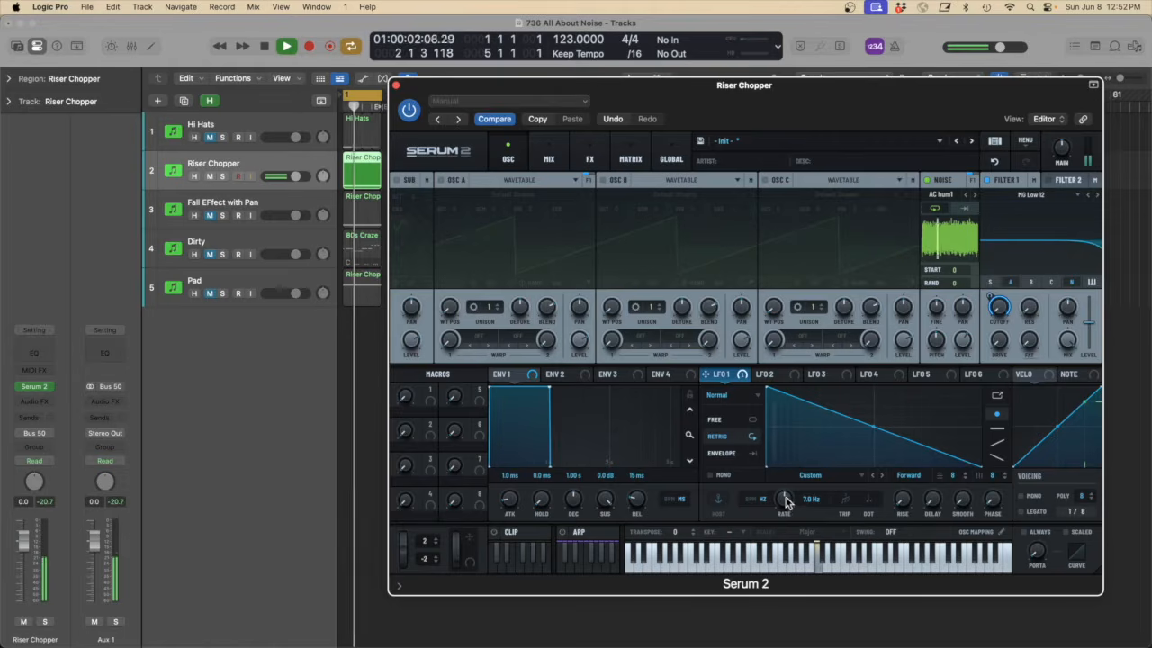
pyautogui.press('space')
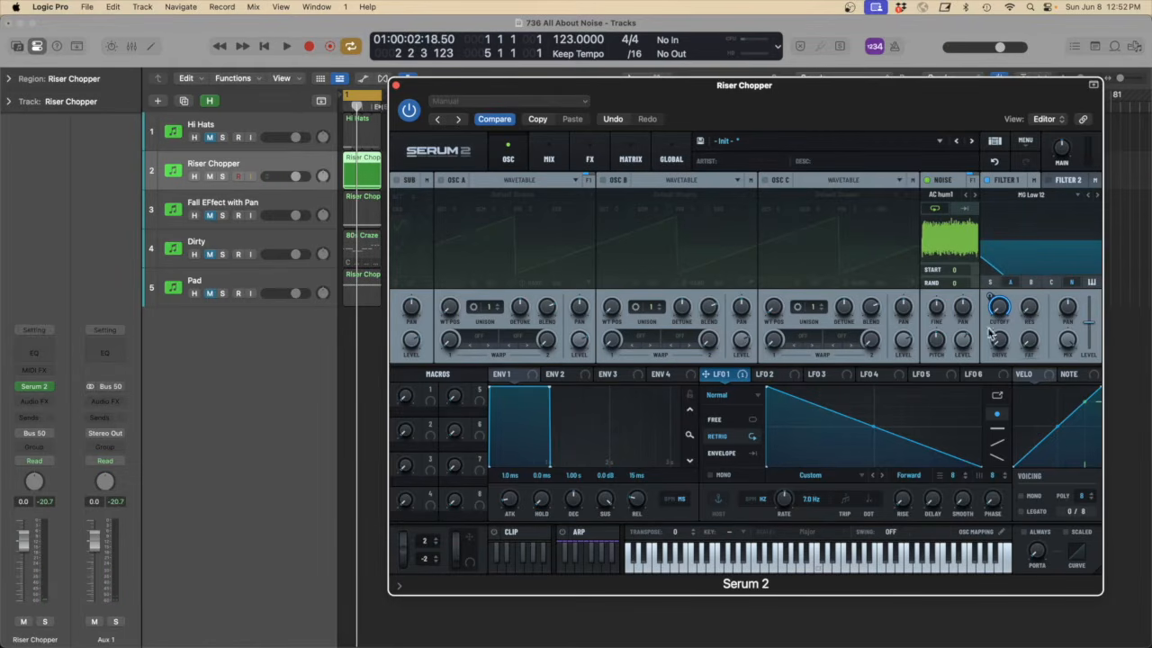
# Fine-tune LFO 1's modulation depth on Filter 1's cutoff and lower the cutoff to 8 Hz while the loop plays
pyautogui.moveTo(989, 295)
pyautogui.press('space')
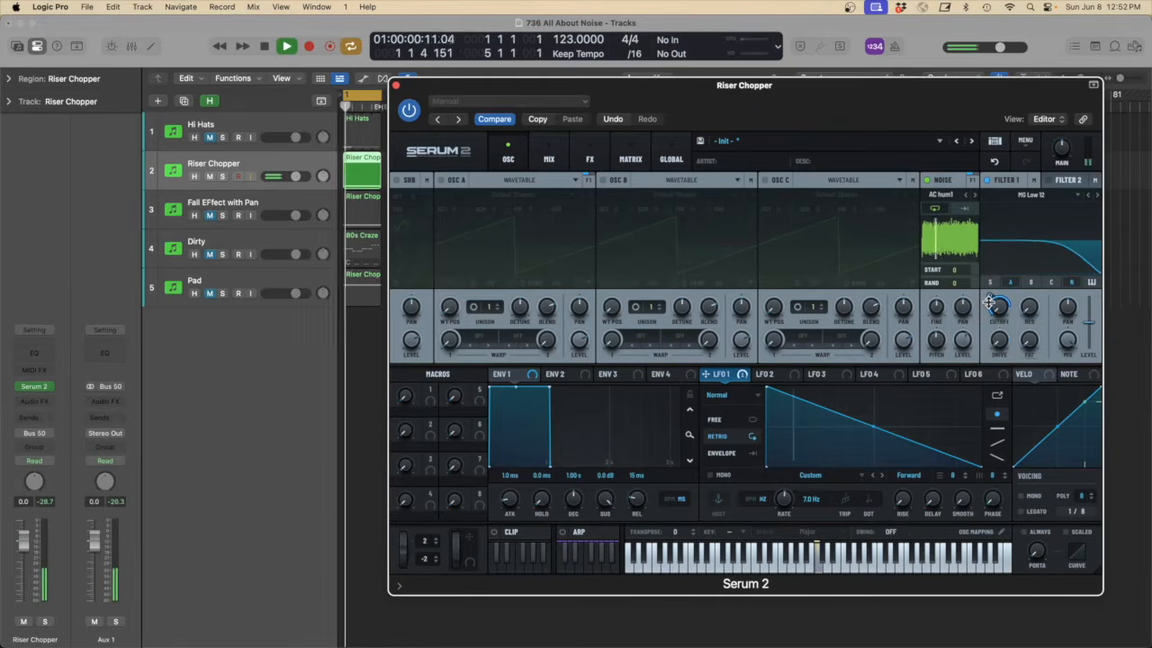
pyautogui.moveTo(989, 294); pyautogui.dragTo(987, 314)
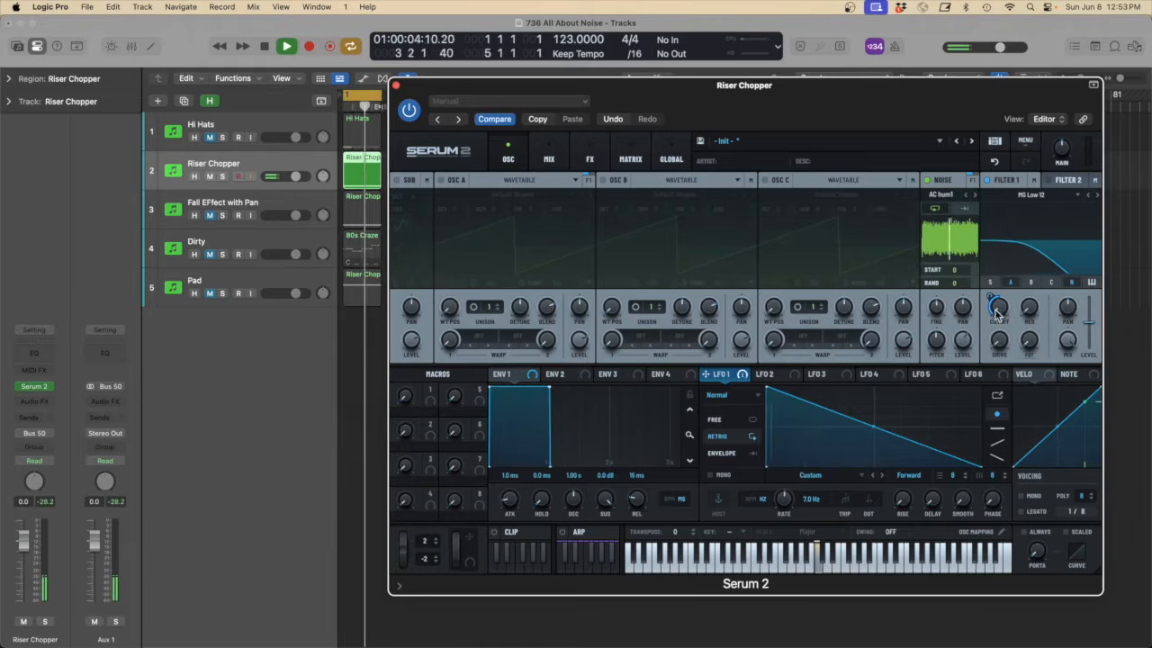
pyautogui.moveTo(1005, 306)
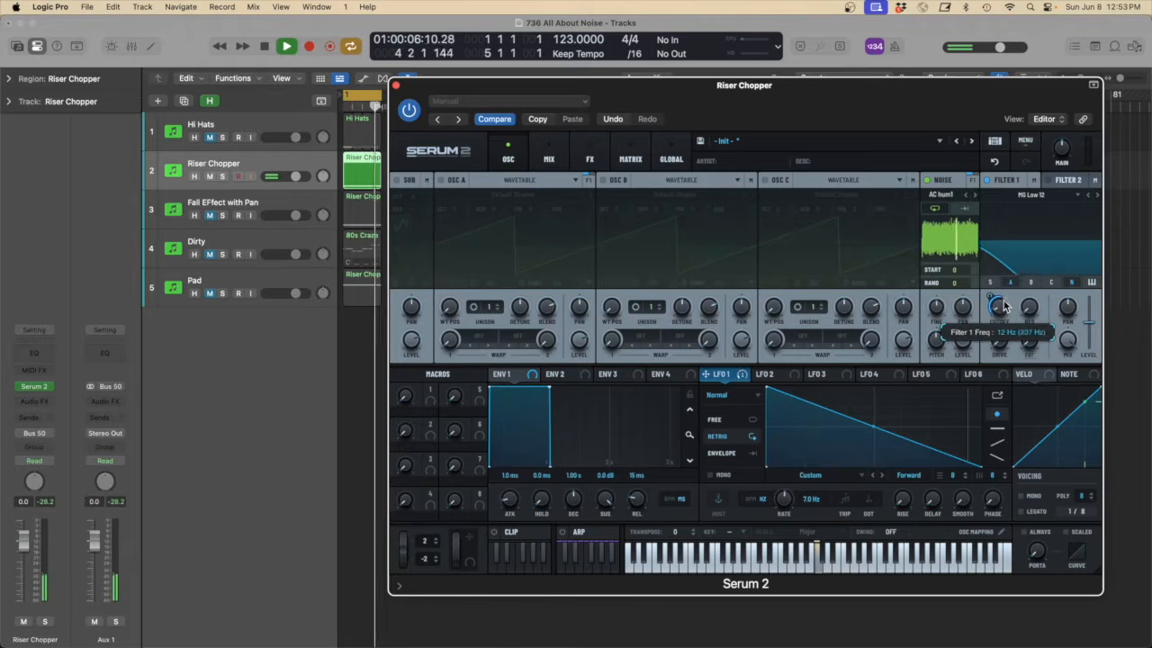
pyautogui.moveTo(1004, 303); pyautogui.dragTo(1005, 295)
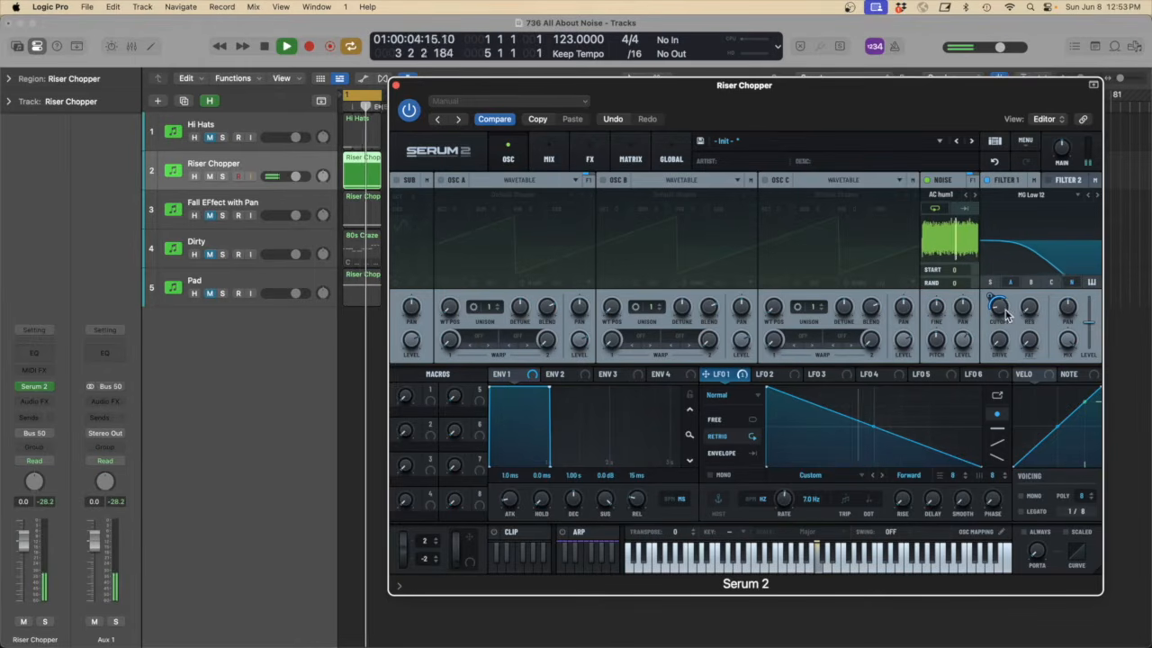
pyautogui.moveTo(999, 311)
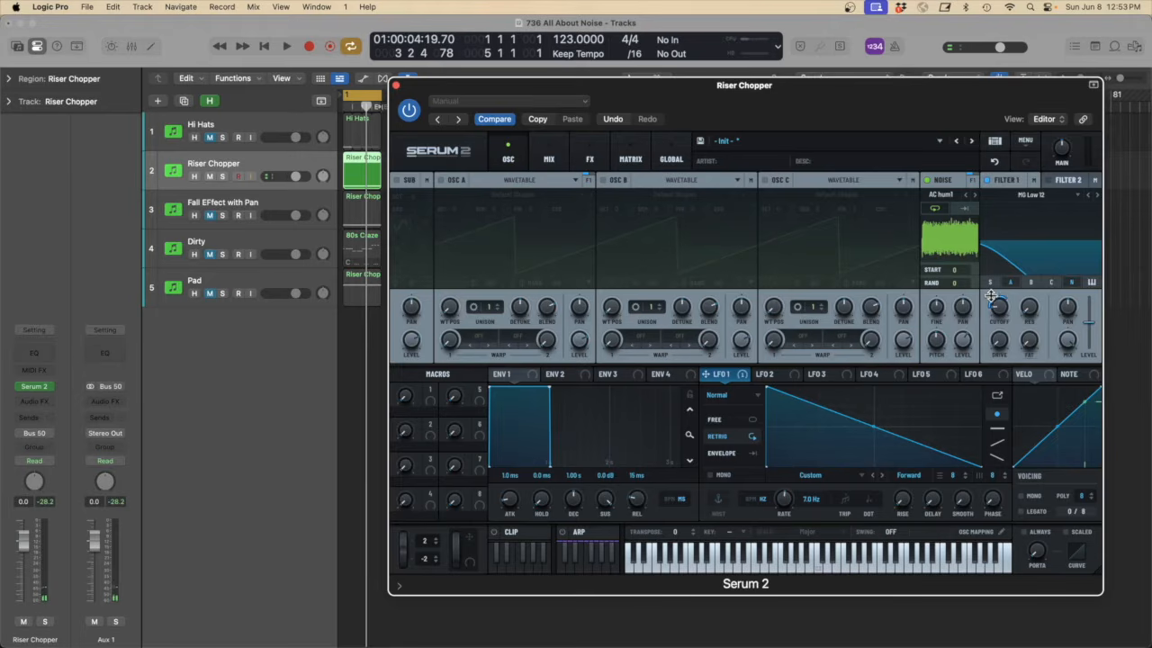
pyautogui.moveTo(1005, 310); pyautogui.dragTo(999, 309)
pyautogui.press('space')
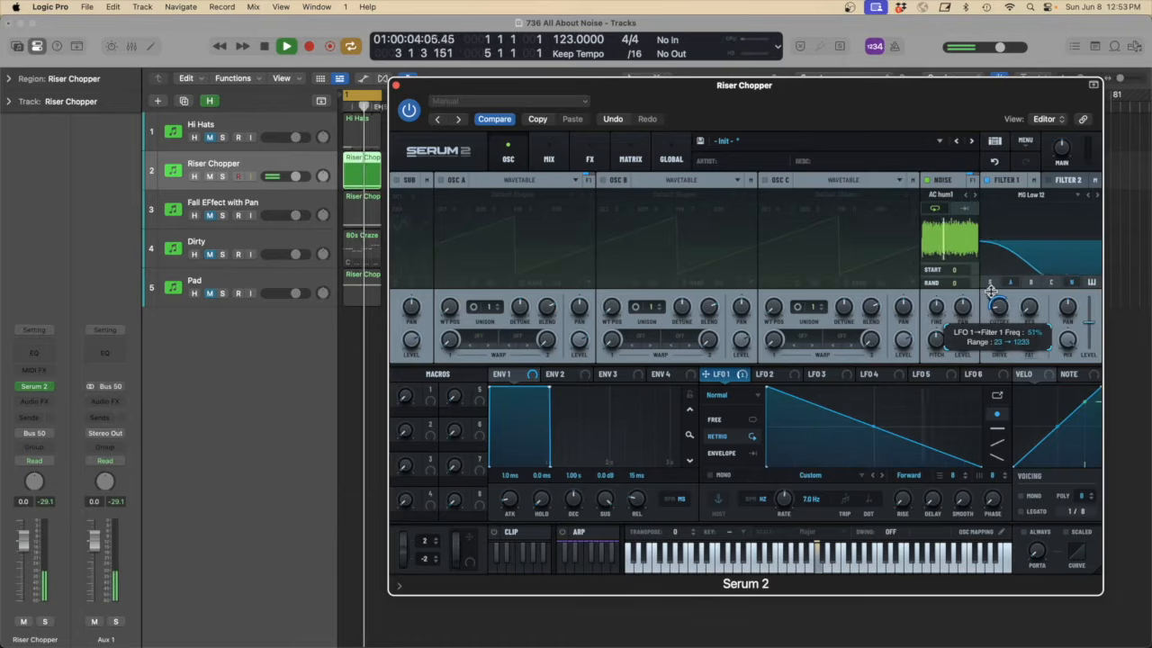
pyautogui.moveTo(995, 302)
pyautogui.mouseDown()
pyautogui.moveTo(1003, 295)
pyautogui.moveTo(998, 315)
pyautogui.mouseUp()
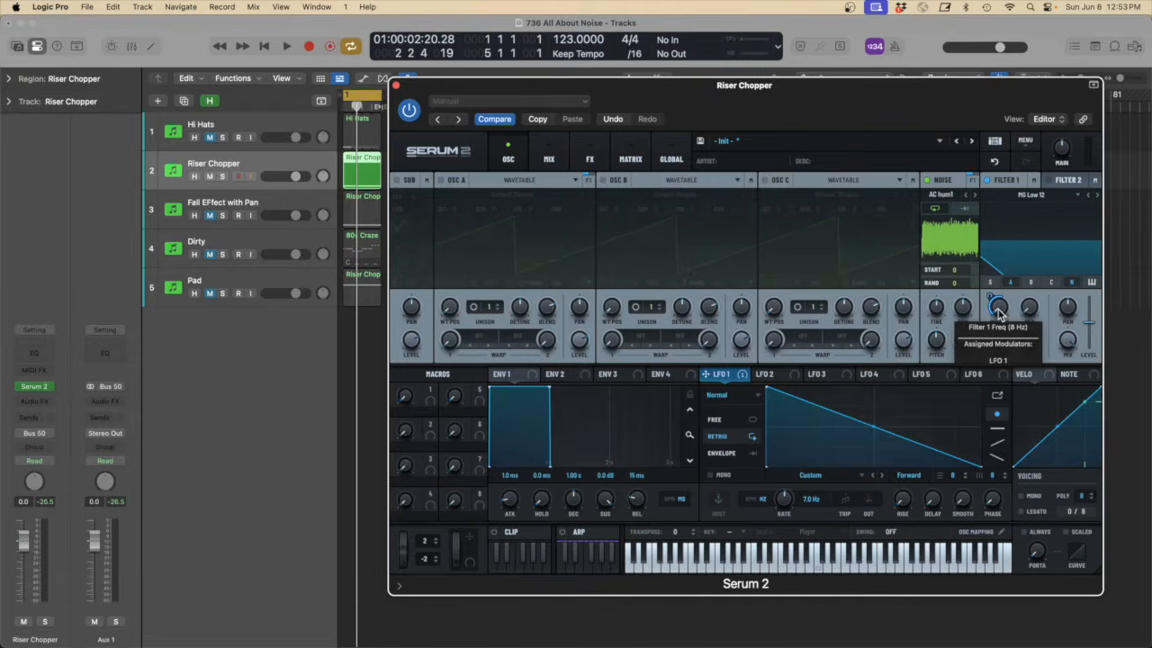
pyautogui.press('space')
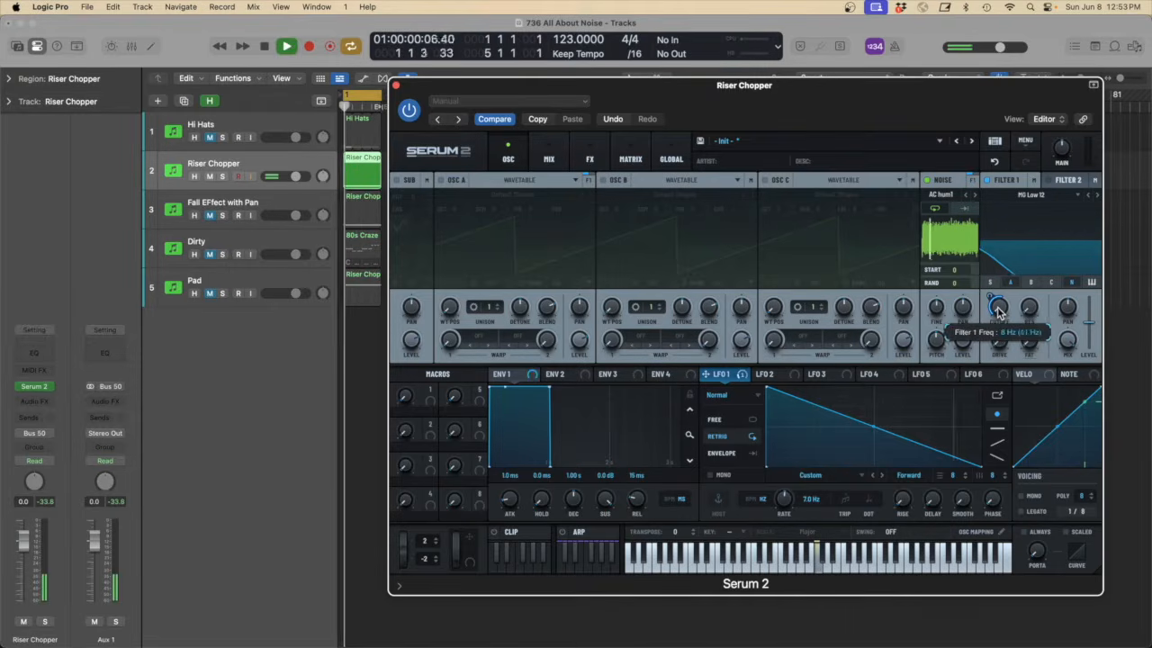
pyautogui.moveTo(998, 306)
pyautogui.mouseDown()
pyautogui.moveTo(1000, 288)
pyautogui.moveTo(995, 325)
pyautogui.mouseUp()
pyautogui.press('space')
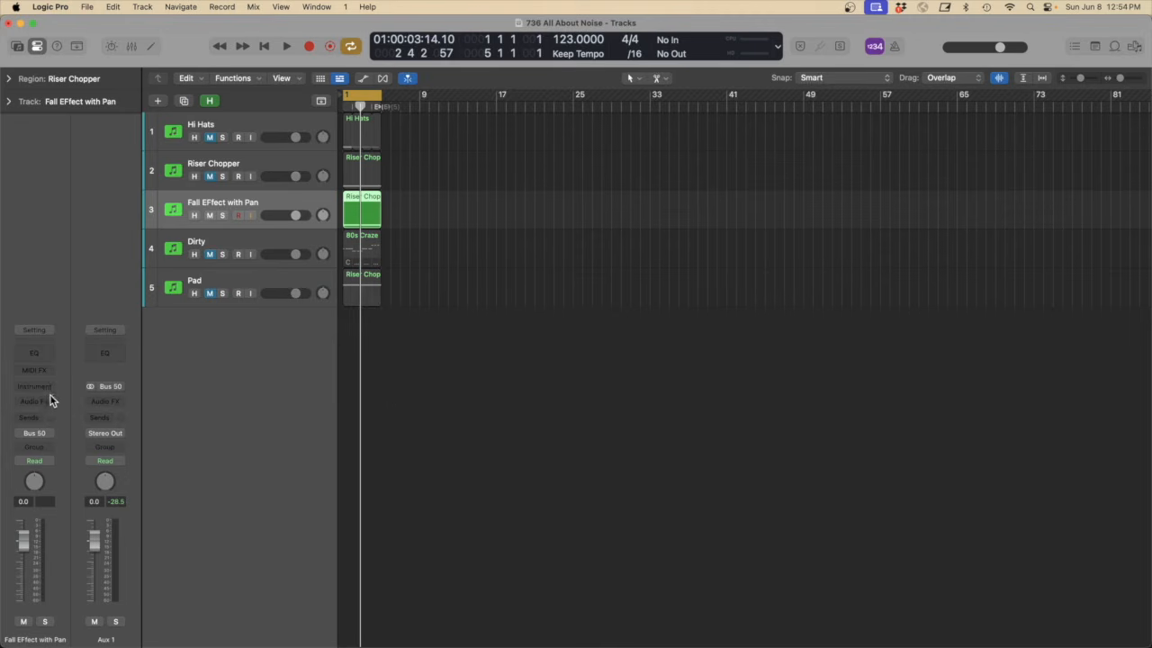
# Load a stereo Serum 2 instrument on the Fall EFfect with Pan track and move its window fully into view
pyautogui.click(47, 385)
pyautogui.moveTo(54, 429)
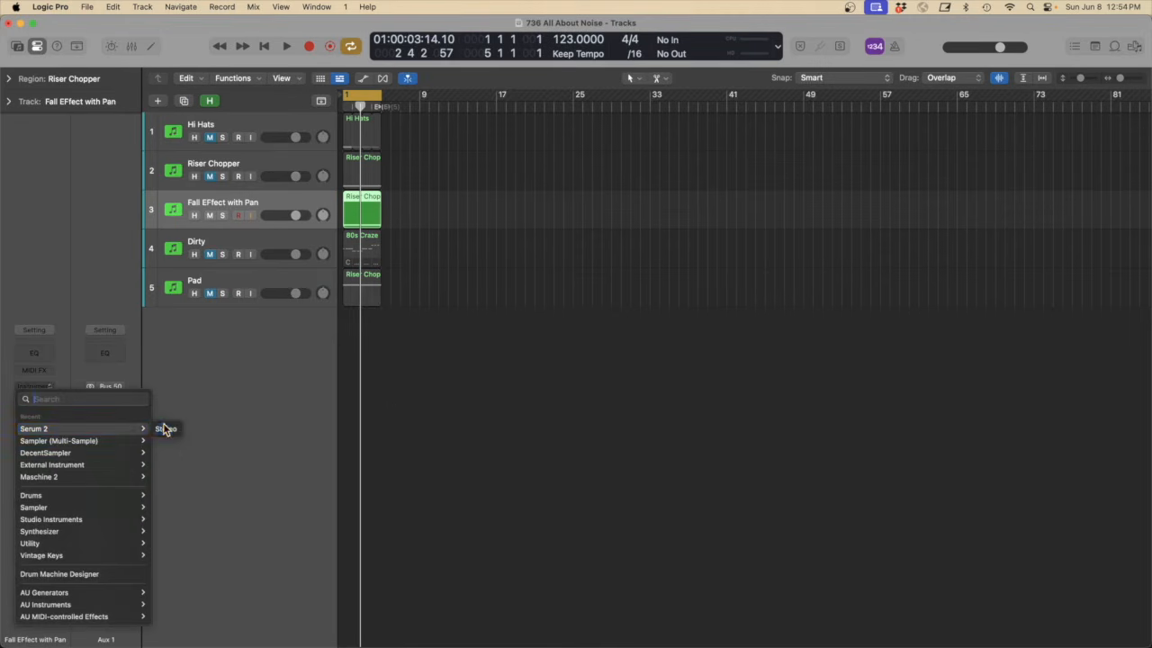
pyautogui.click(164, 429)
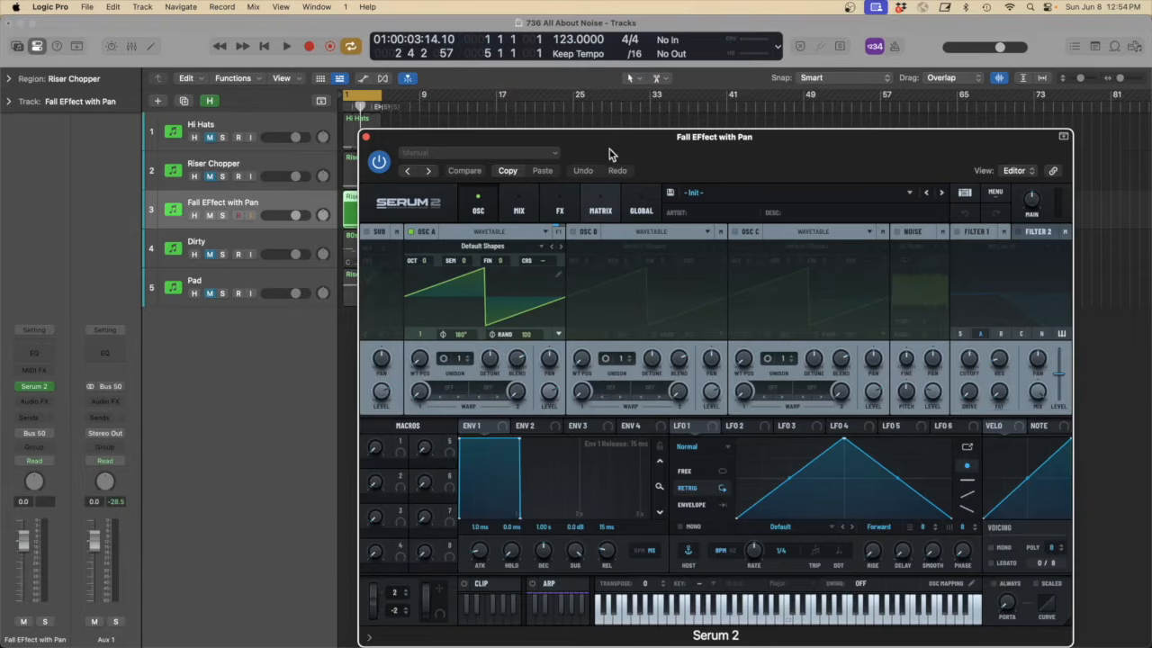
pyautogui.moveTo(610, 148); pyautogui.dragTo(606, 80)
# Turn off oscillator A, turn on the noise oscillator and load the SH1 Noise sample from the Analog category
pyautogui.click(408, 162)
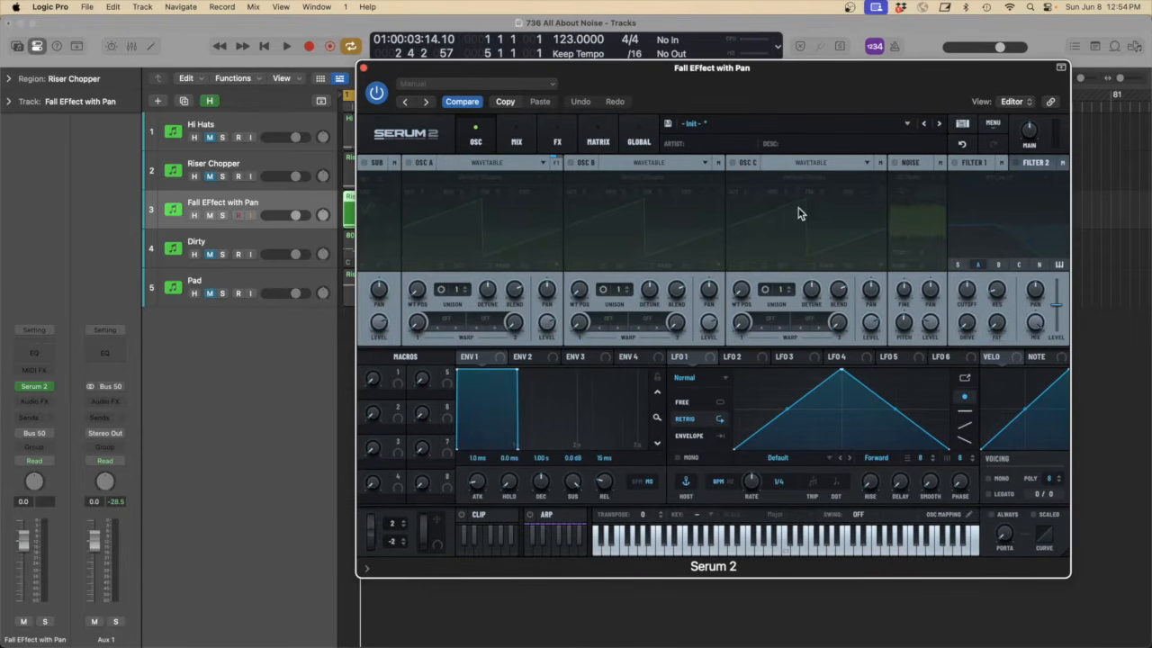
pyautogui.click(894, 164)
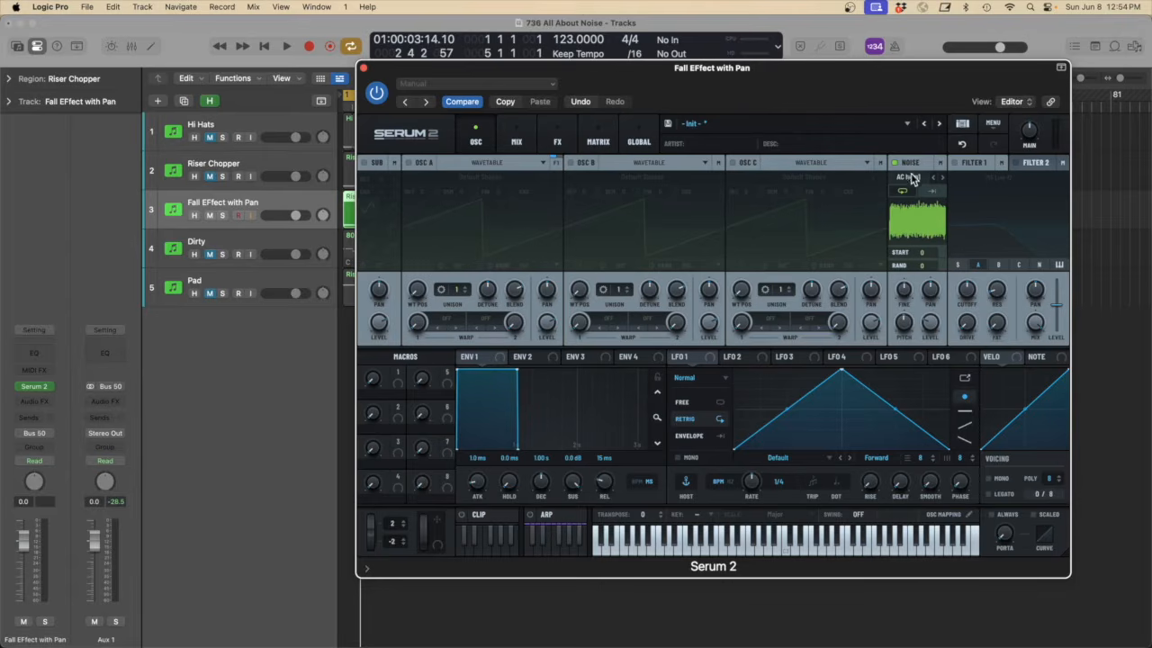
pyautogui.click(915, 180)
pyautogui.moveTo(927, 191)
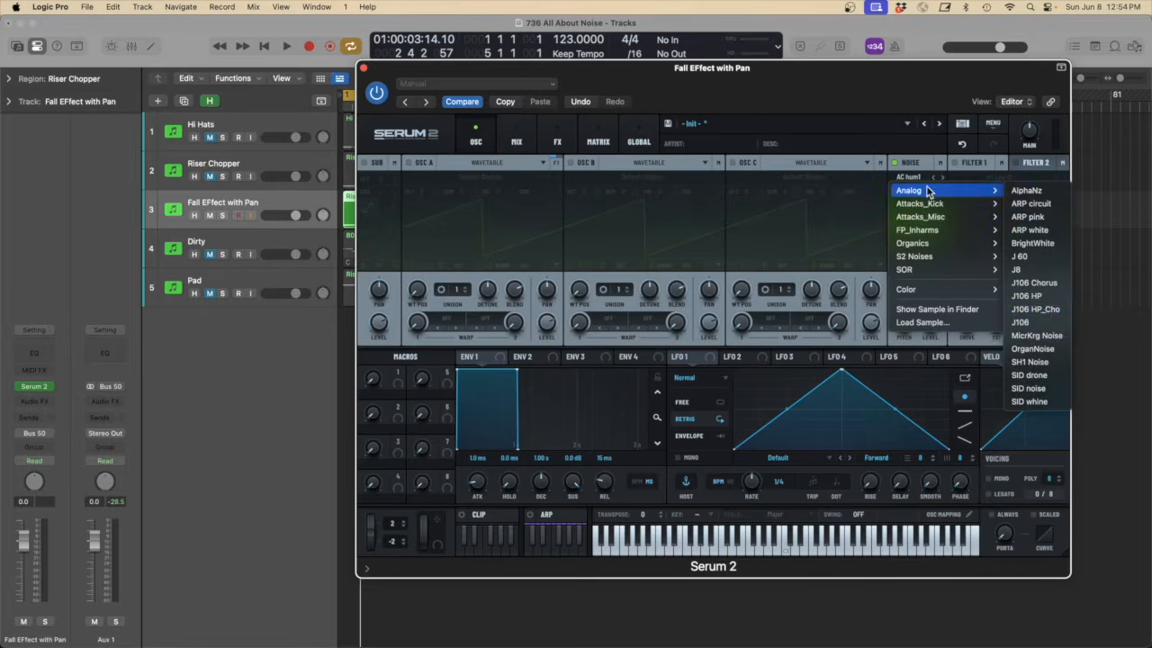
pyautogui.click(590, 373)
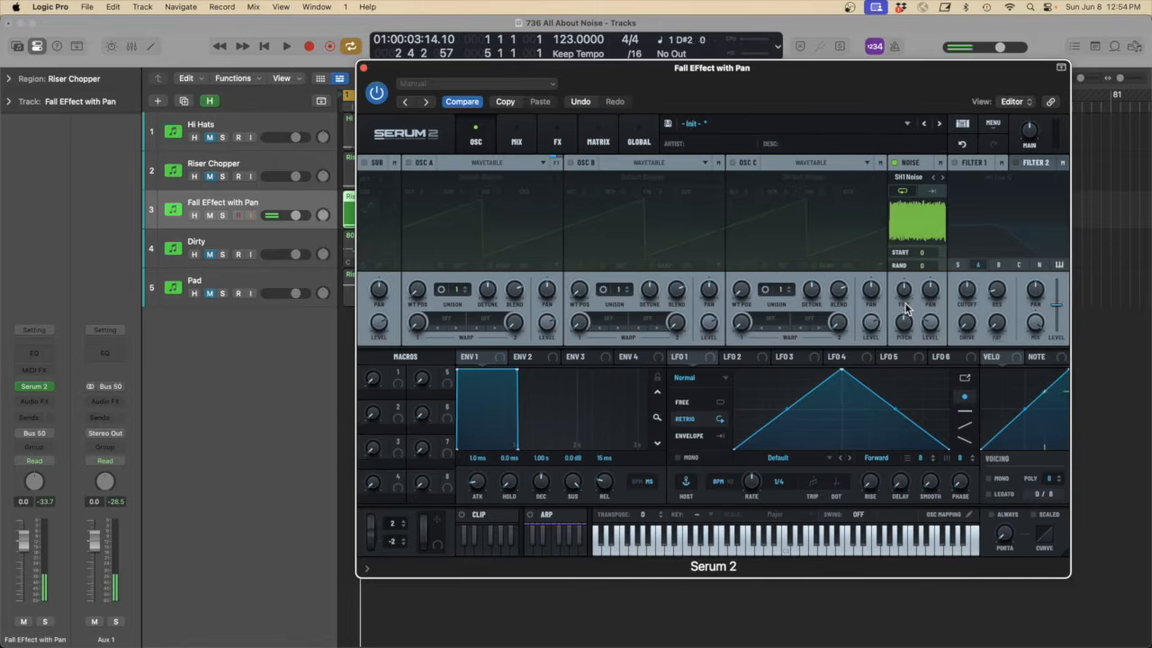
pyautogui.moveTo(929, 327)
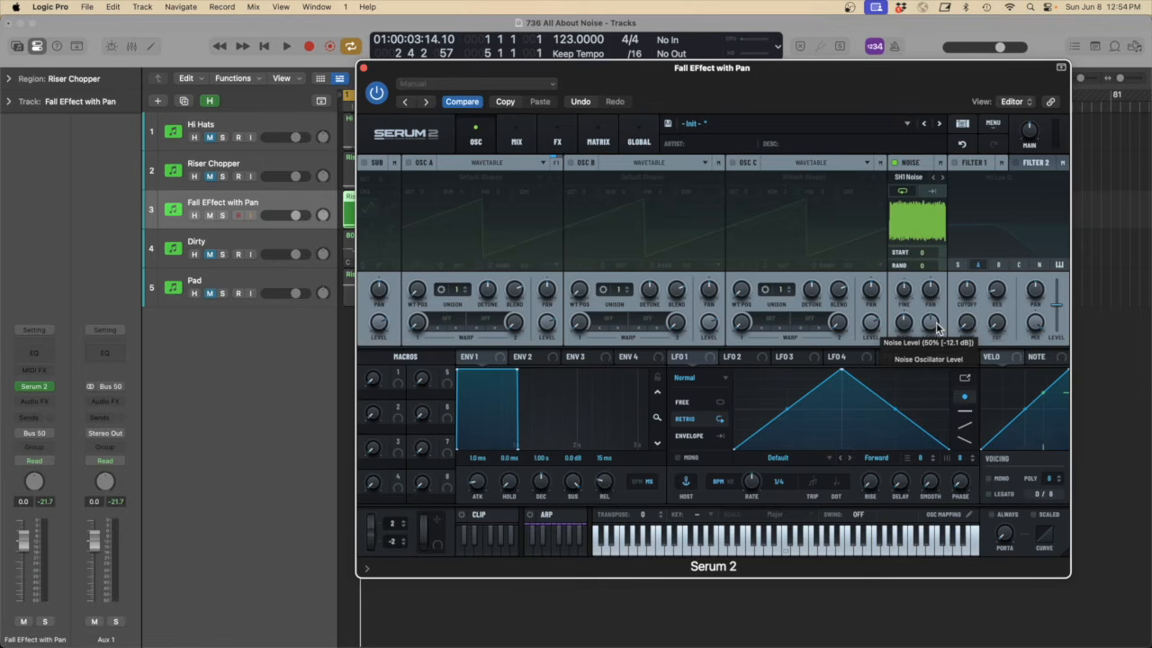
# Set LFO 1 to the basic Square shape and assign it to Filter 1's pan
pyautogui.click(778, 458)
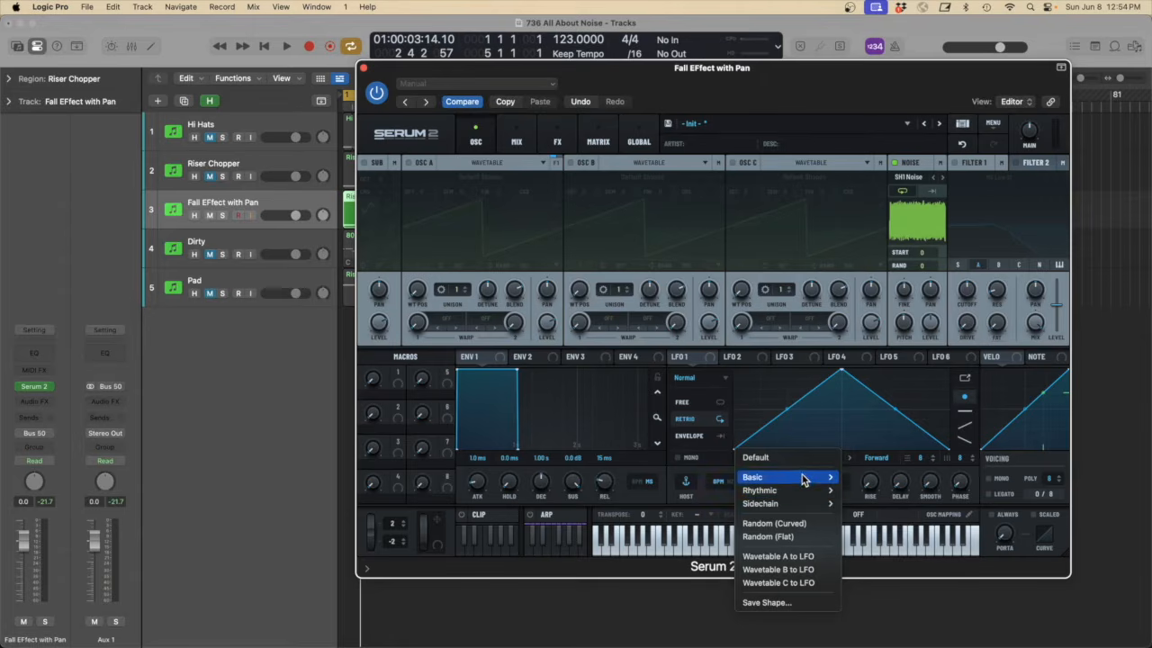
pyautogui.moveTo(810, 478)
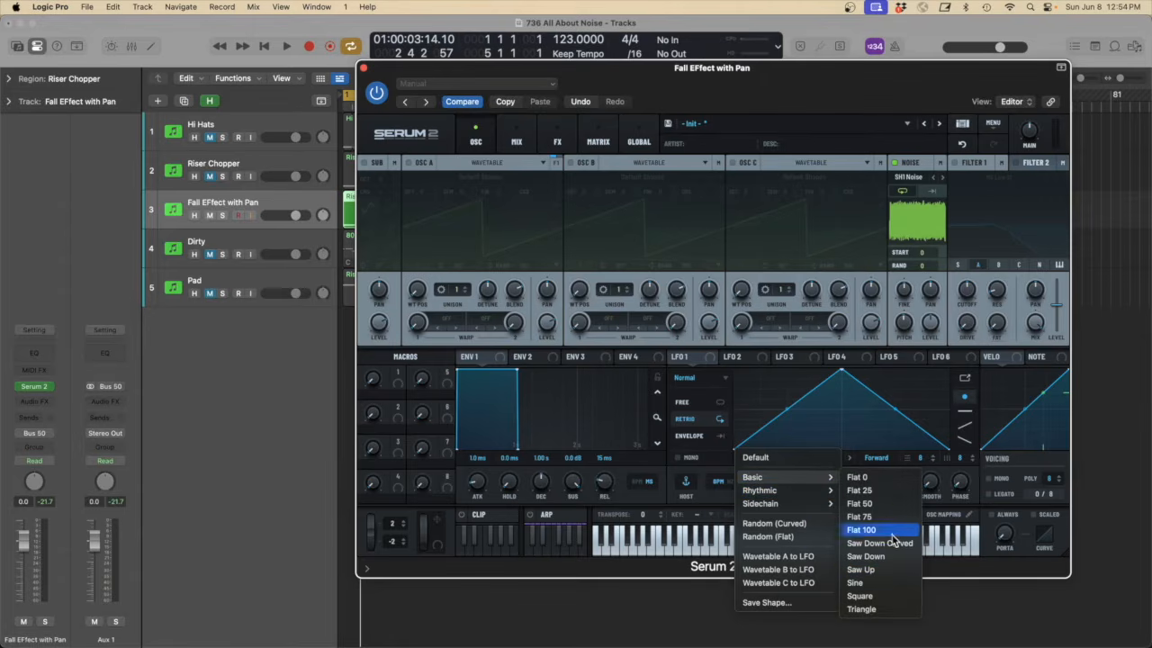
pyautogui.click(886, 597)
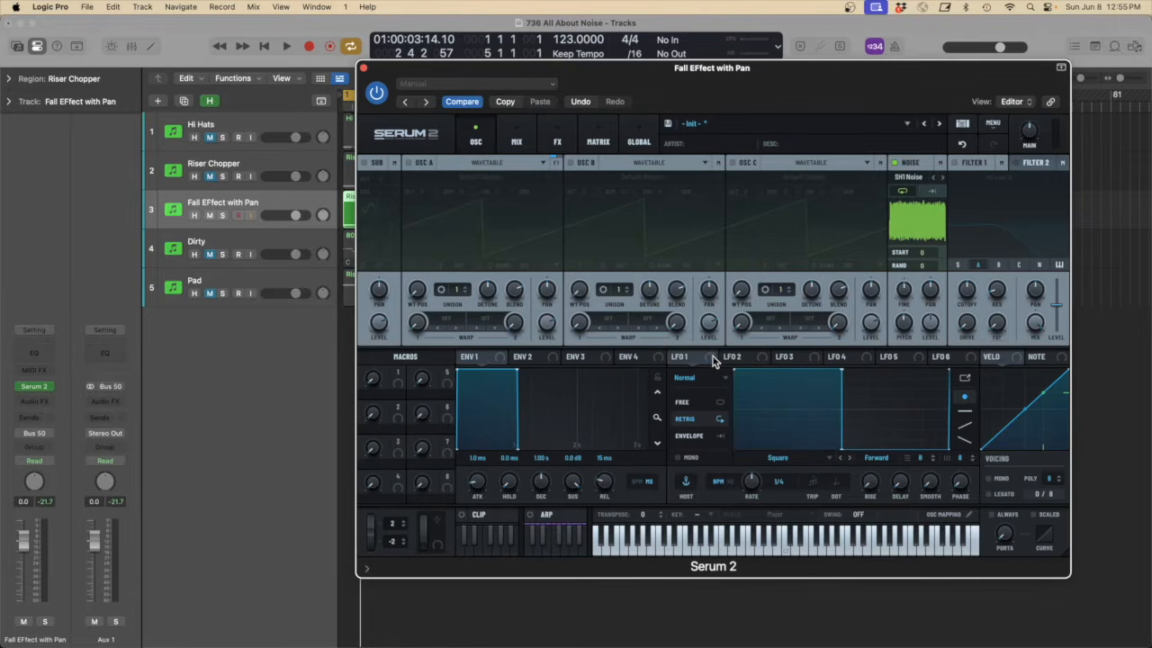
pyautogui.moveTo(711, 357); pyautogui.dragTo(1040, 292)
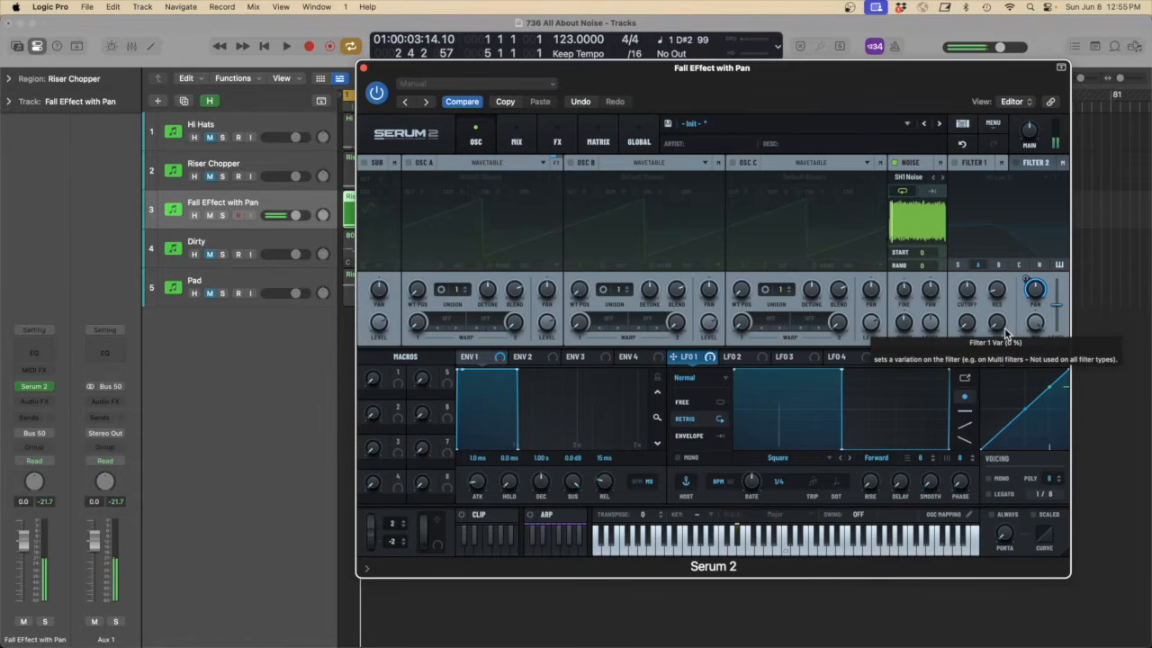
# Enable Filter 1 with the noise oscillator routed through it and raise its cutoff to about 19,000 Hz
pyautogui.click(954, 163)
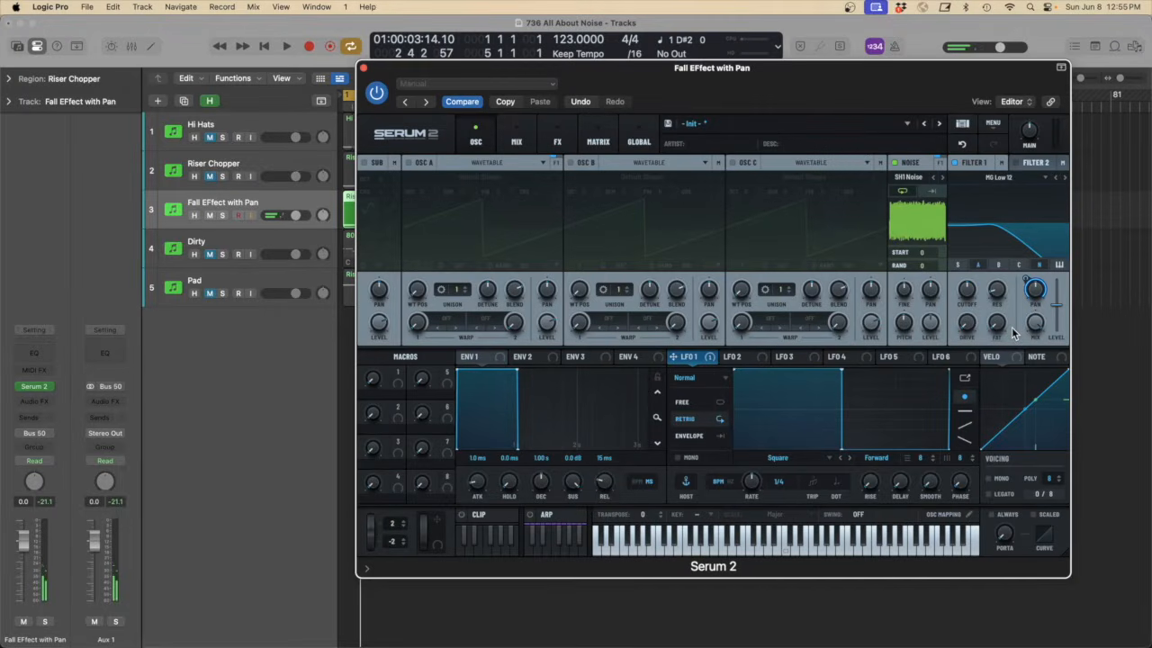
pyautogui.moveTo(971, 297); pyautogui.dragTo(977, 237)
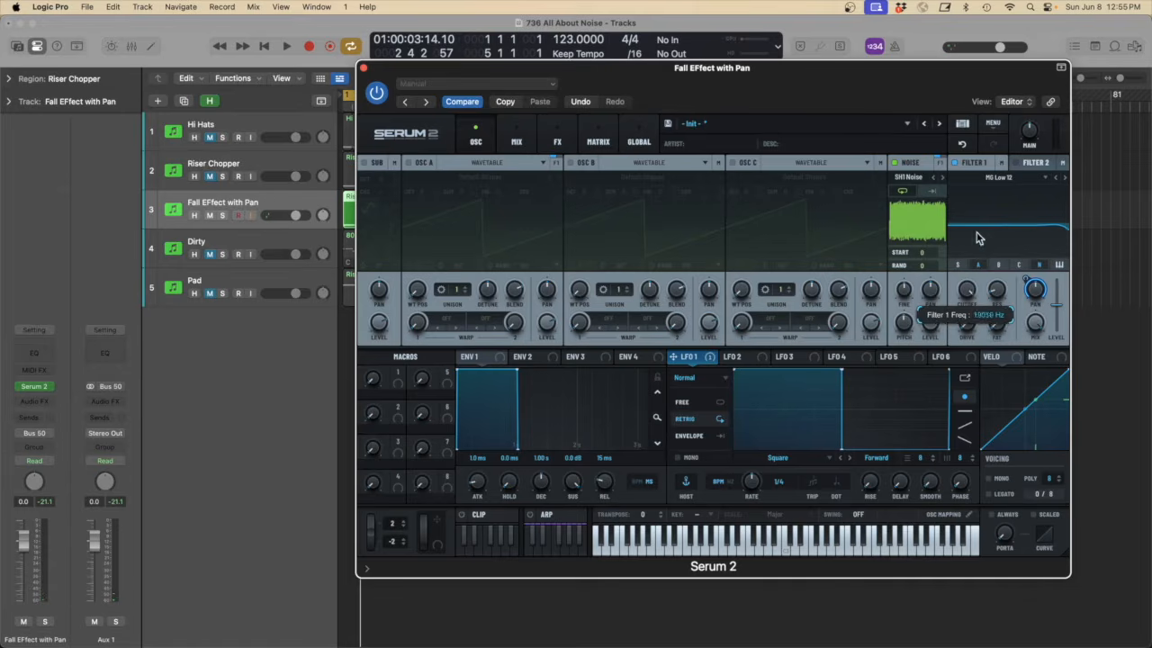
pyautogui.moveTo(970, 297); pyautogui.dragTo(968, 425)
pyautogui.doubleClick(970, 294)
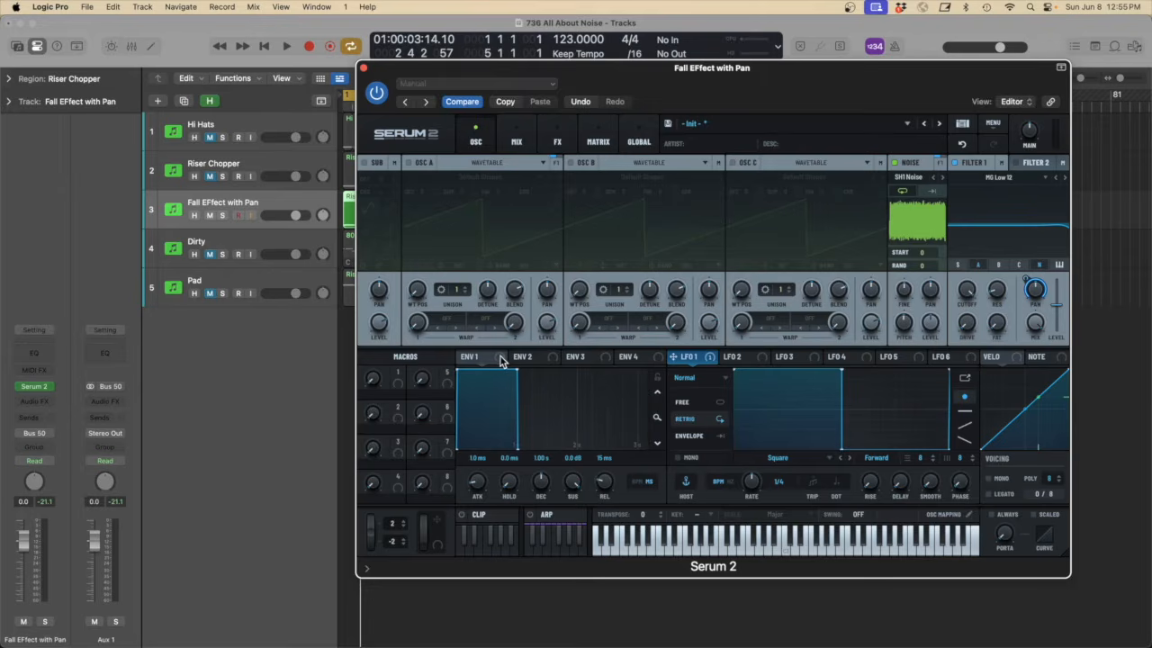
pyautogui.moveTo(470, 356)
pyautogui.mouseDown()
pyautogui.moveTo(990, 304)
pyautogui.moveTo(970, 299)
pyautogui.mouseUp()
pyautogui.moveTo(970, 296)
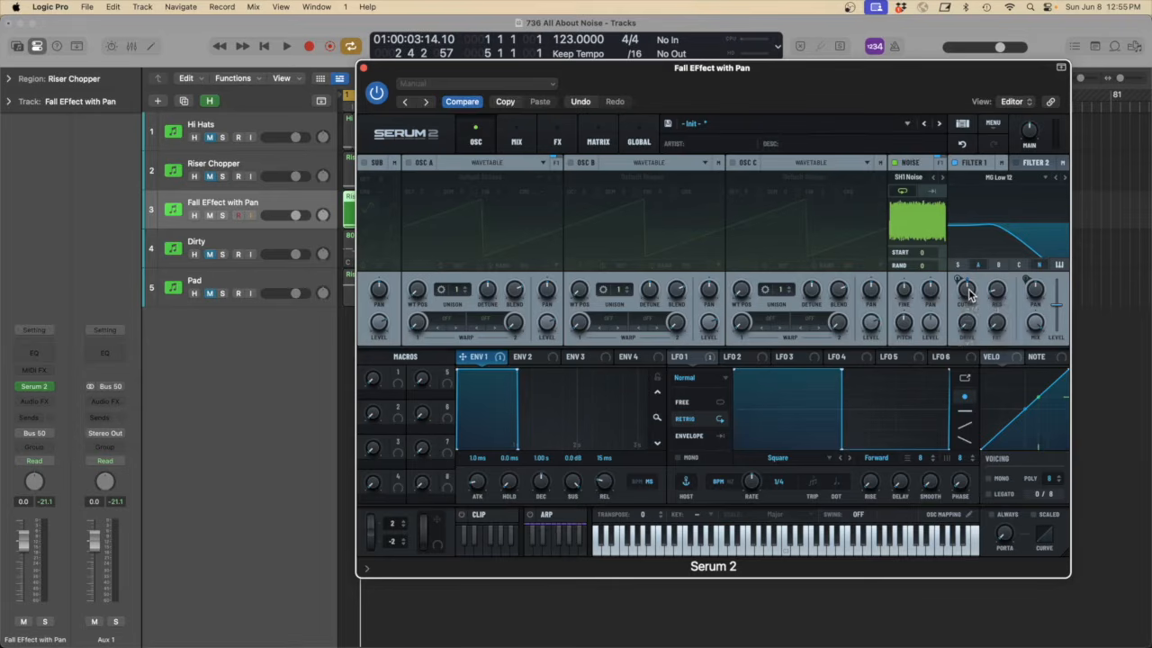
pyautogui.rightClick(967, 289)
pyautogui.moveTo(1010, 319)
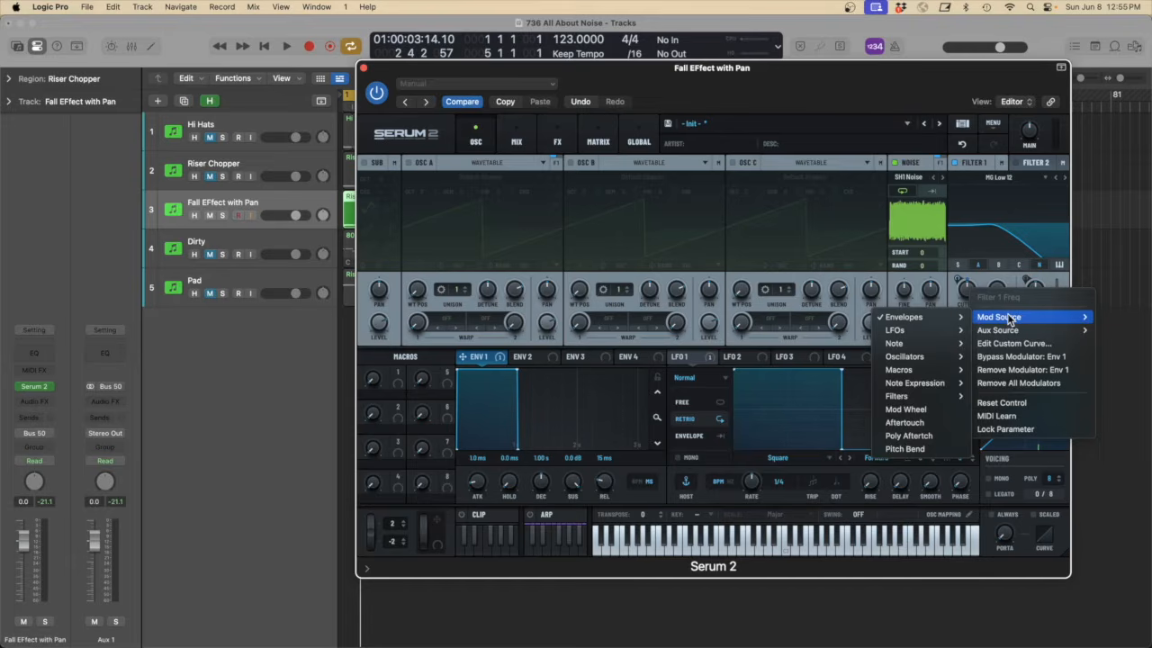
pyautogui.click(1044, 374)
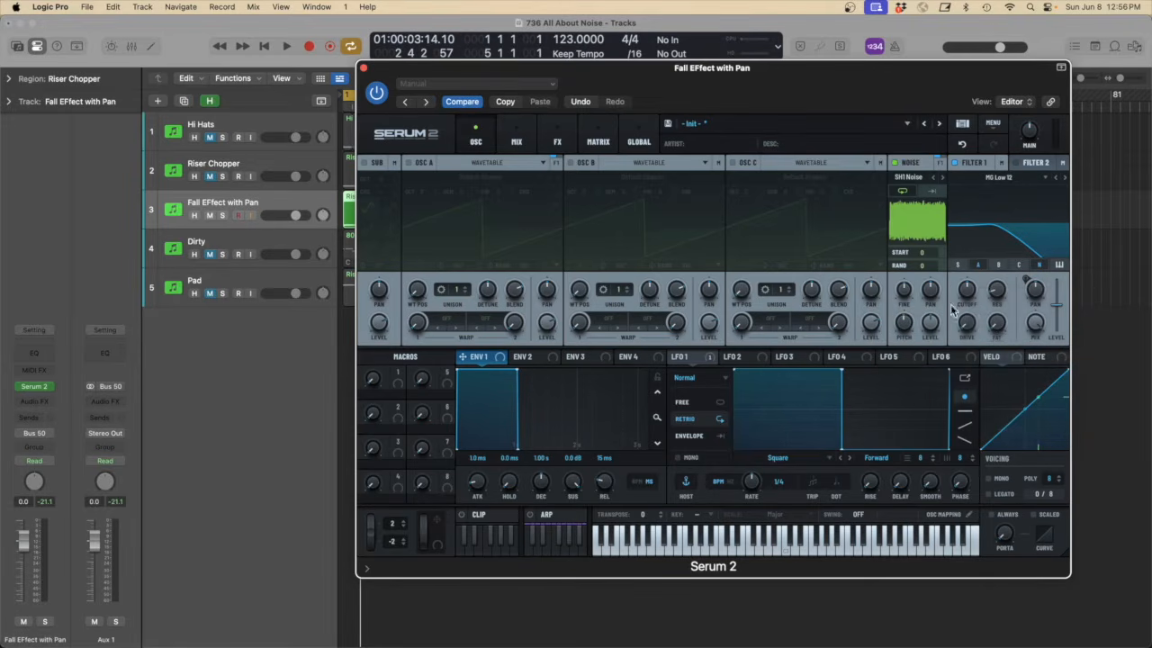
# Assign Envelope 2 to Filter 1's cutoff and set its release to about 1.74 s and attack to about 10.4 s
pyautogui.click(528, 360)
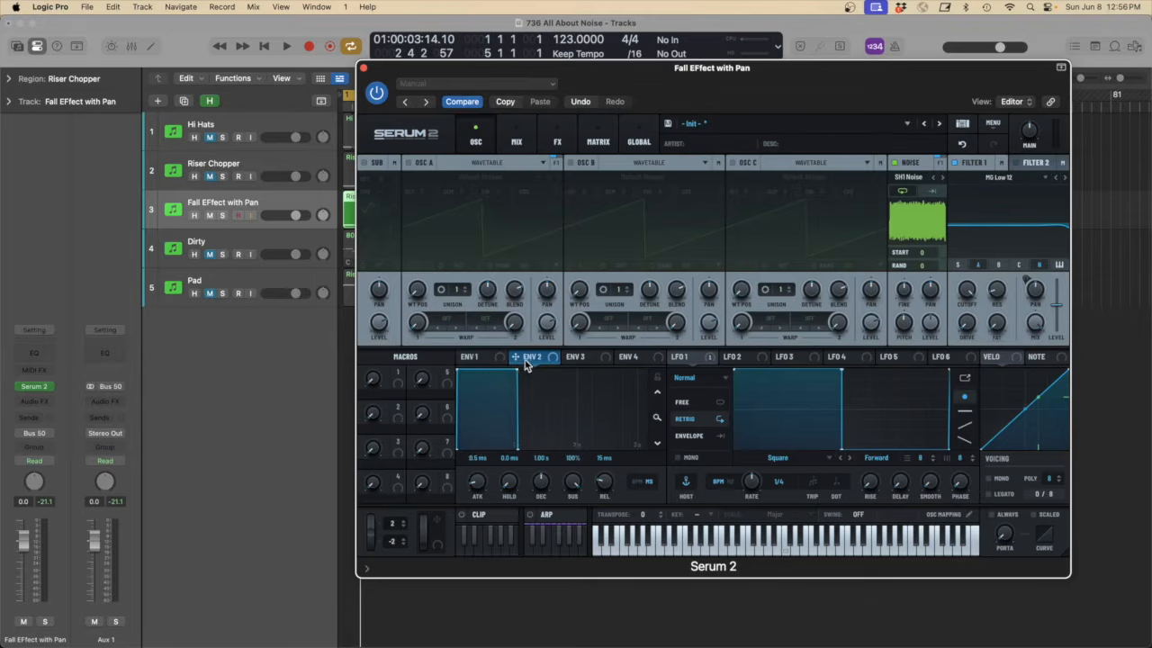
pyautogui.moveTo(516, 360); pyautogui.dragTo(959, 342)
pyautogui.moveTo(516, 447); pyautogui.dragTo(607, 473)
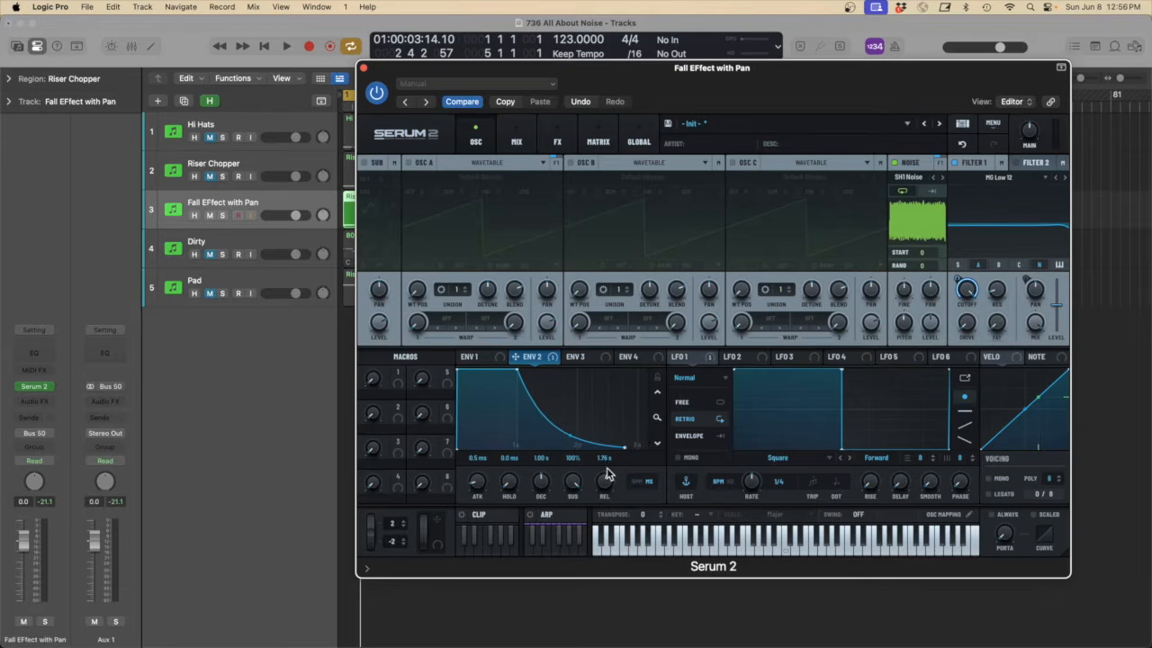
pyautogui.click(657, 443)
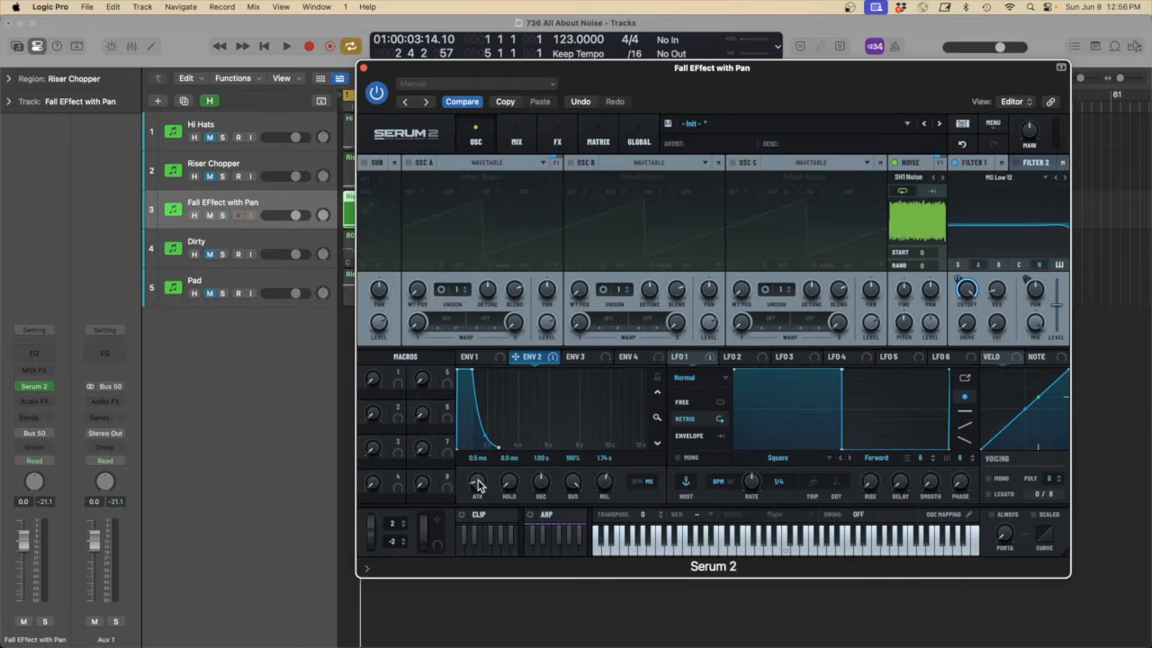
pyautogui.moveTo(480, 474); pyautogui.dragTo(490, 400)
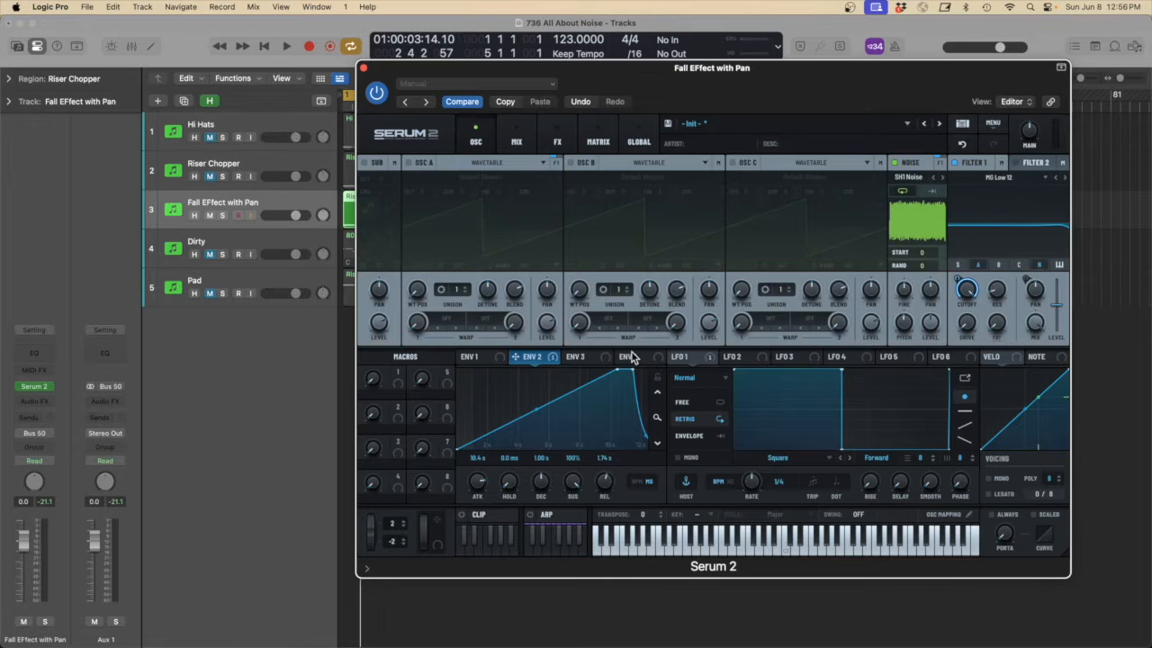
# Play back the fall effect and shorten Envelope 2's attack to about 8 s
pyautogui.press('space')
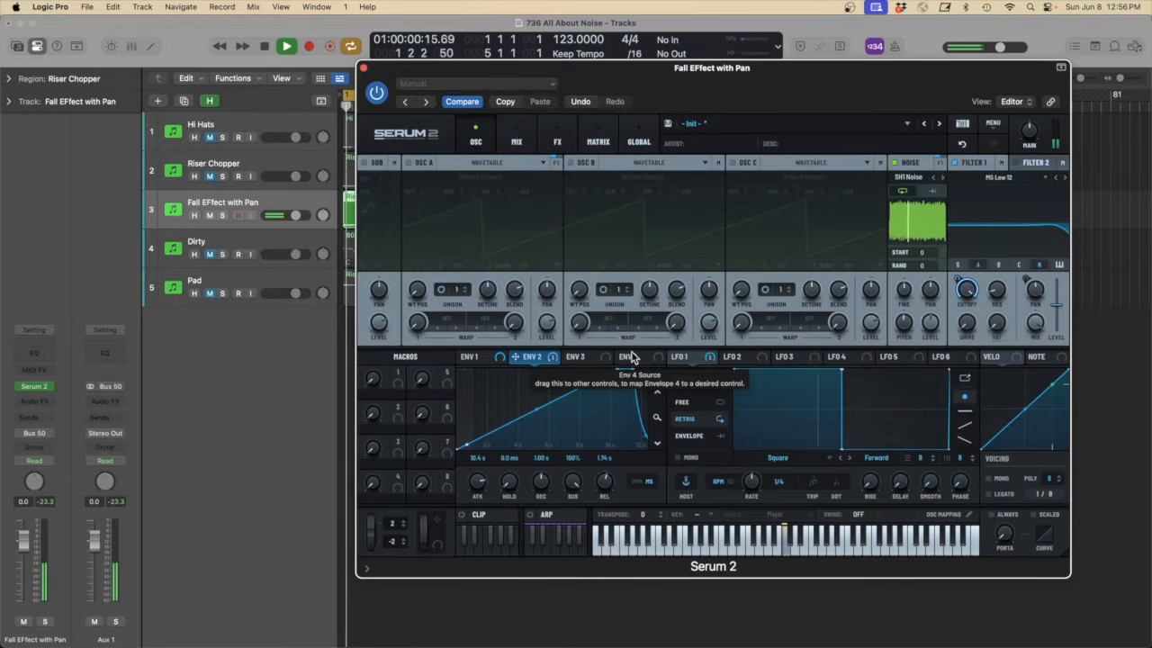
pyautogui.moveTo(477, 483); pyautogui.dragTo(477, 498)
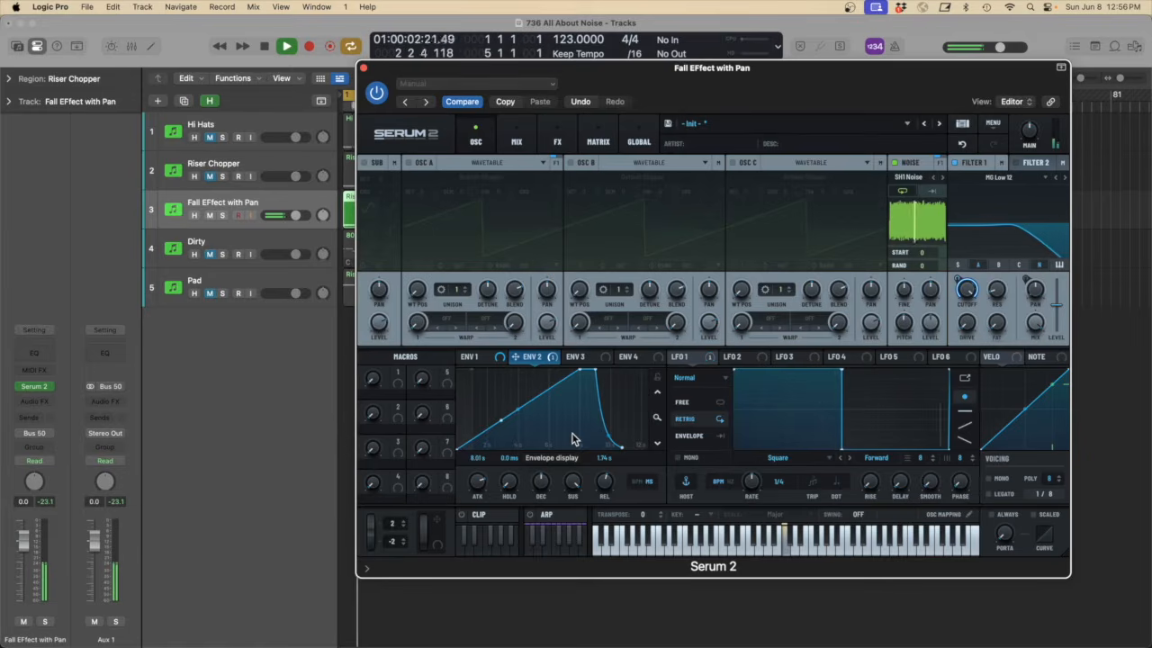
pyautogui.press('space')
# Add a Delay effect to the main effects chain, set its mix to about 49% and audition it
pyautogui.click(557, 142)
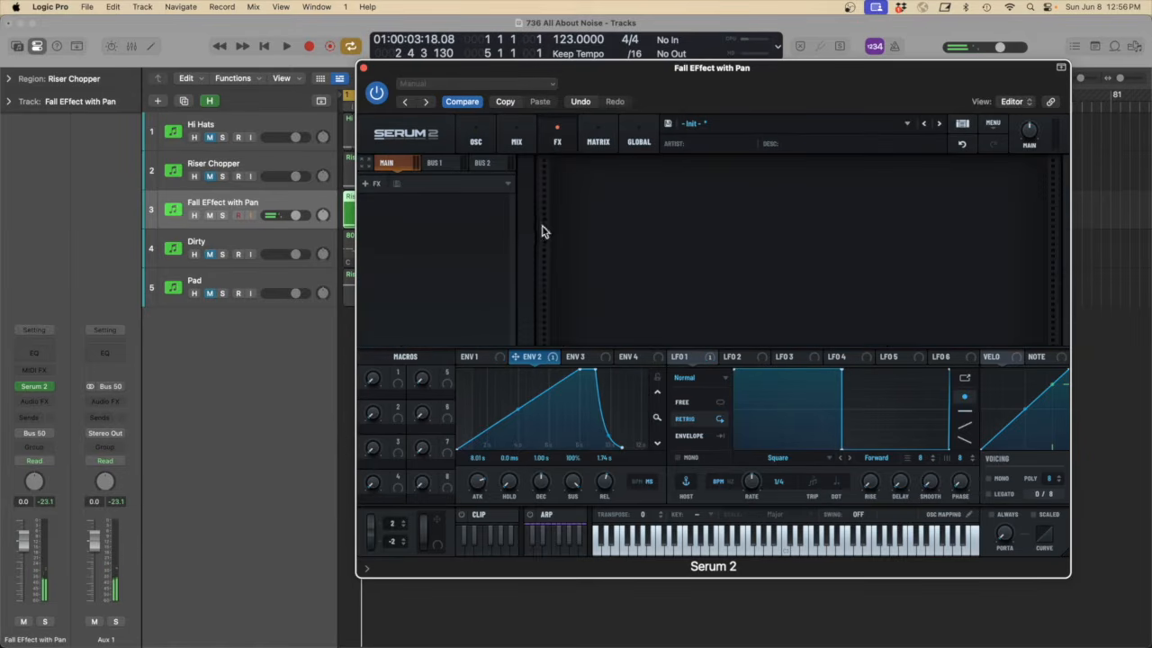
pyautogui.click(365, 185)
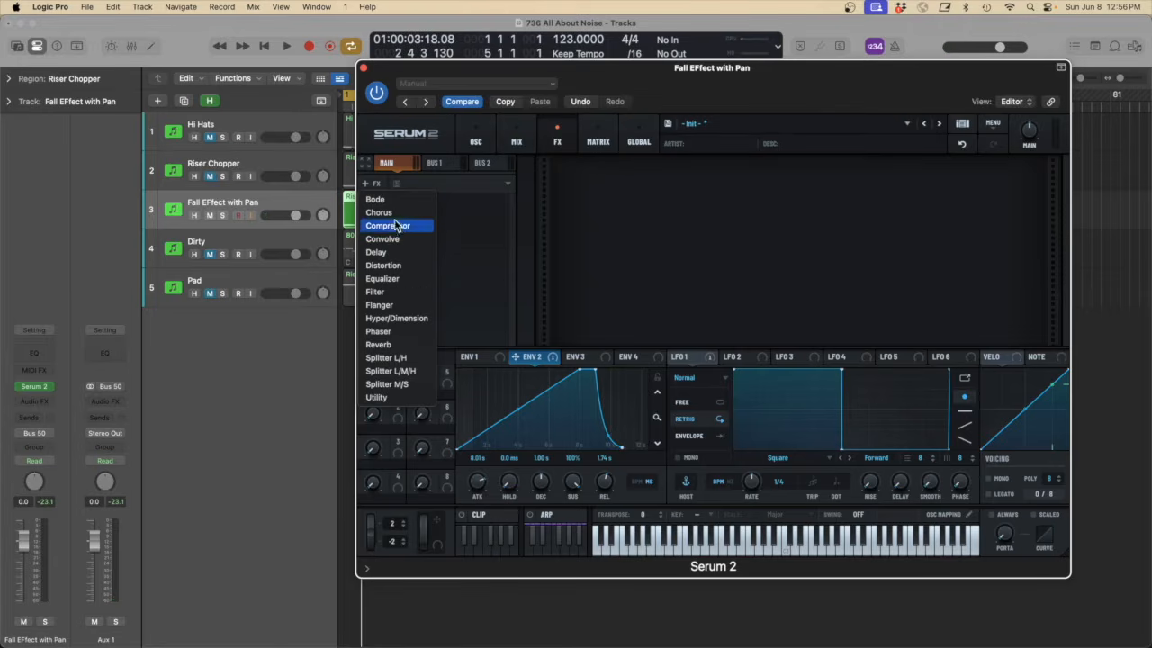
pyautogui.click(396, 255)
pyautogui.press('space')
pyautogui.press('space')
pyautogui.moveTo(777, 184); pyautogui.dragTo(779, 179)
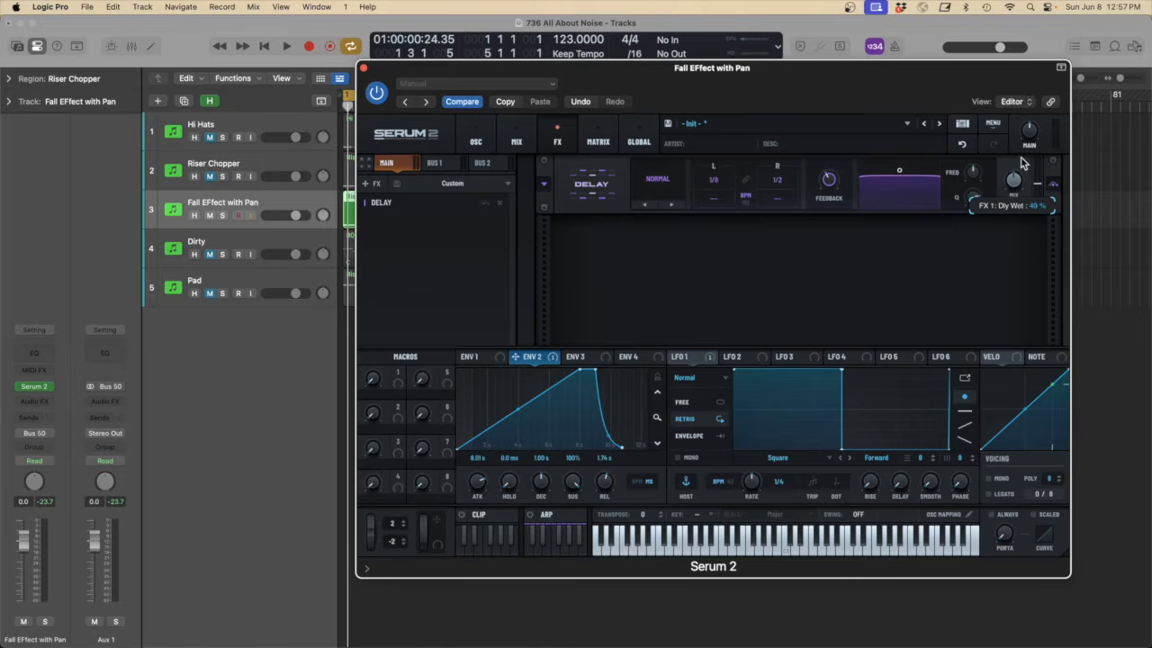
pyautogui.press('space')
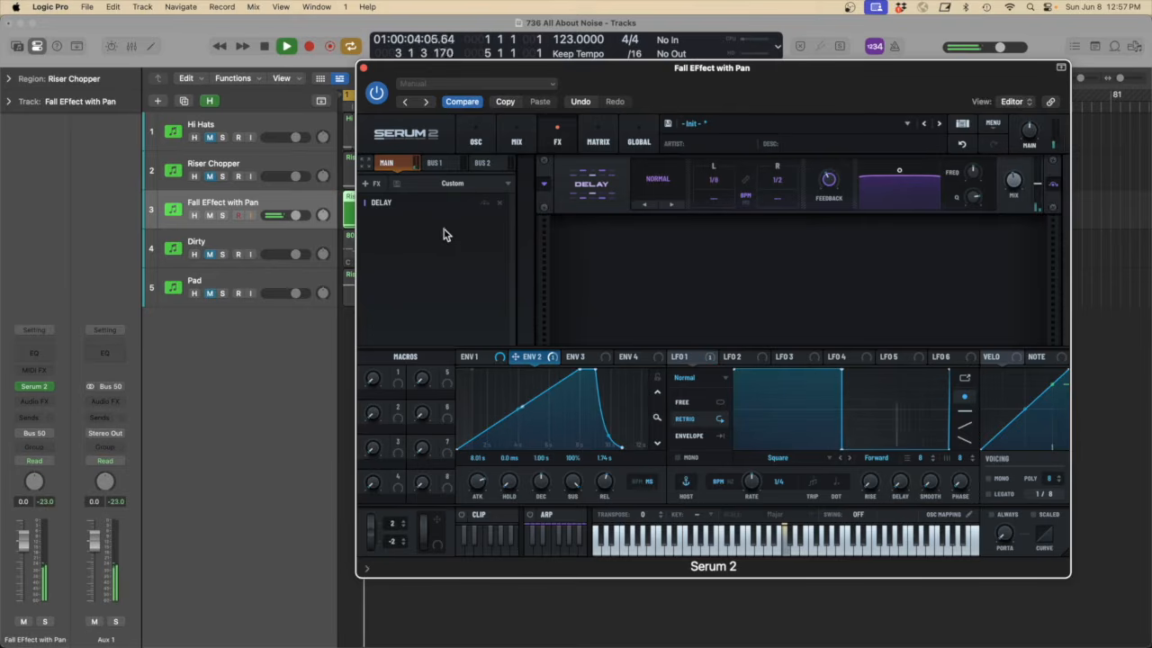
# Add a Reverb effect after the delay, set its mix to about 44% and audition the sound
pyautogui.click(372, 186)
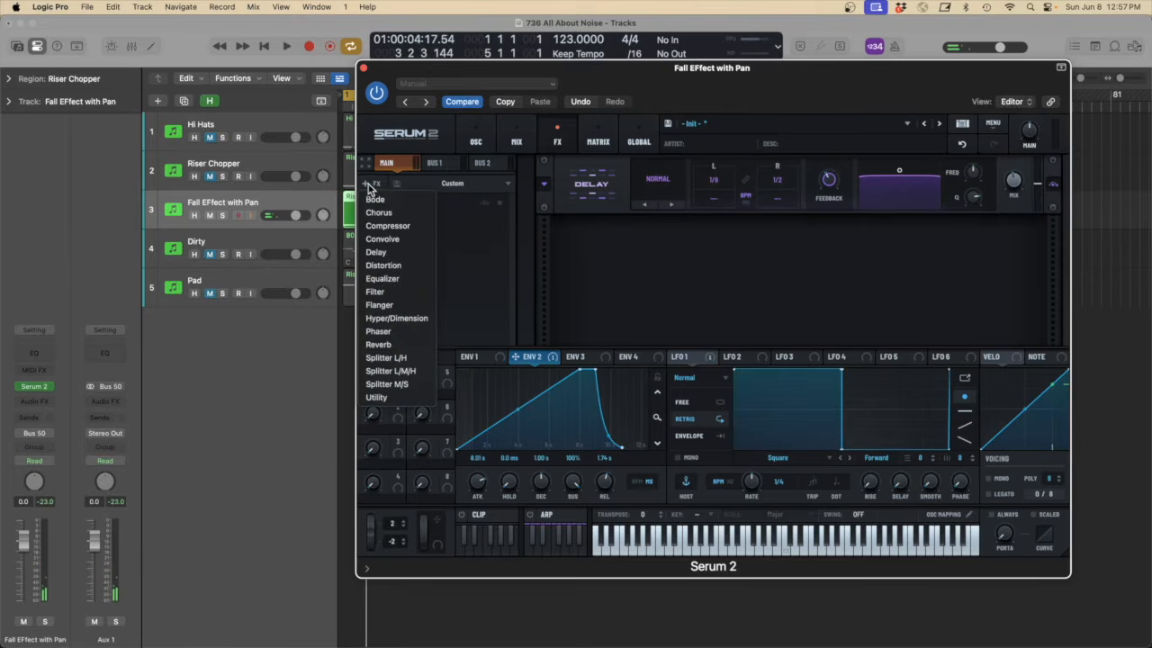
pyautogui.click(427, 344)
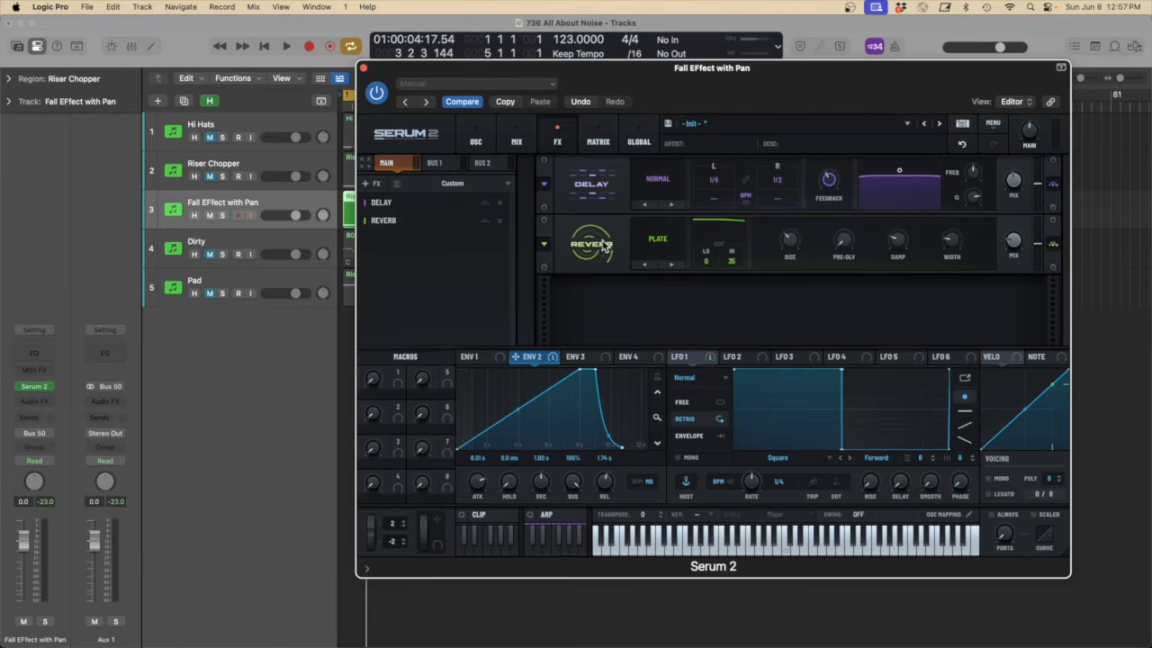
pyautogui.moveTo(1013, 241); pyautogui.dragTo(1013, 206)
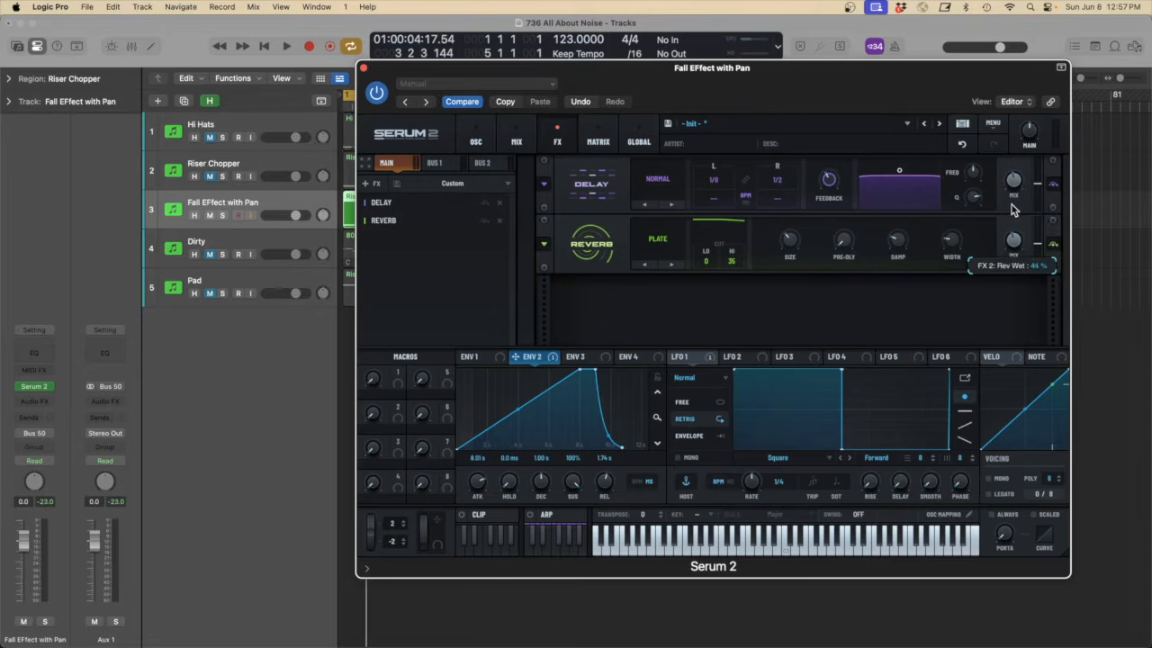
pyautogui.press('space')
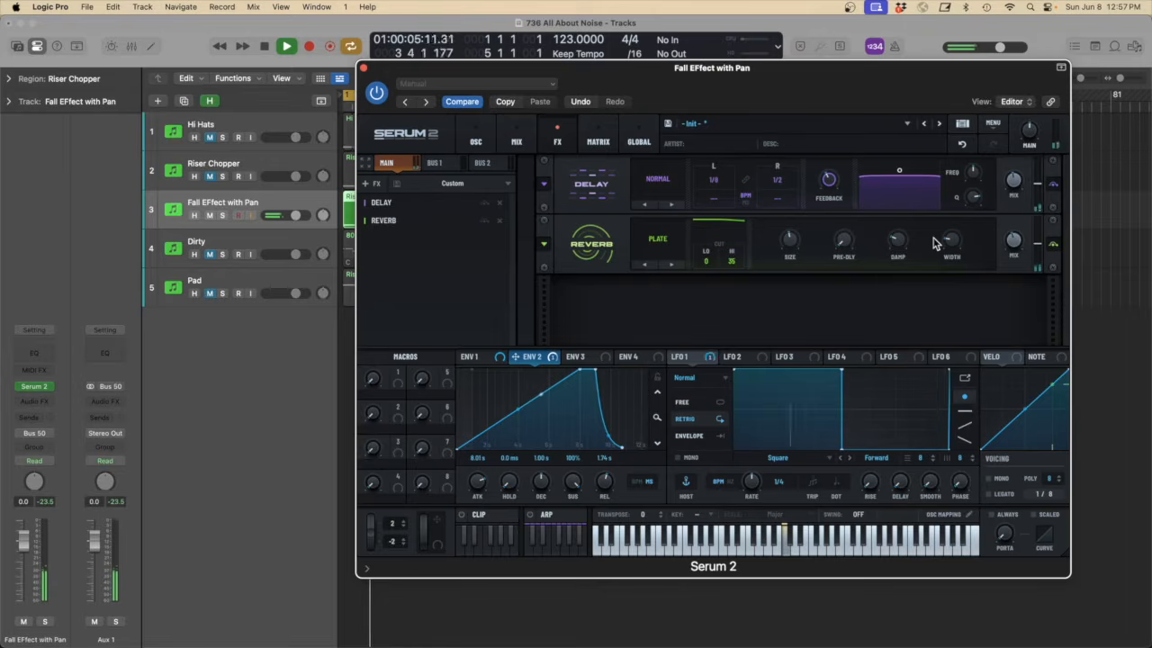
pyautogui.press('space')
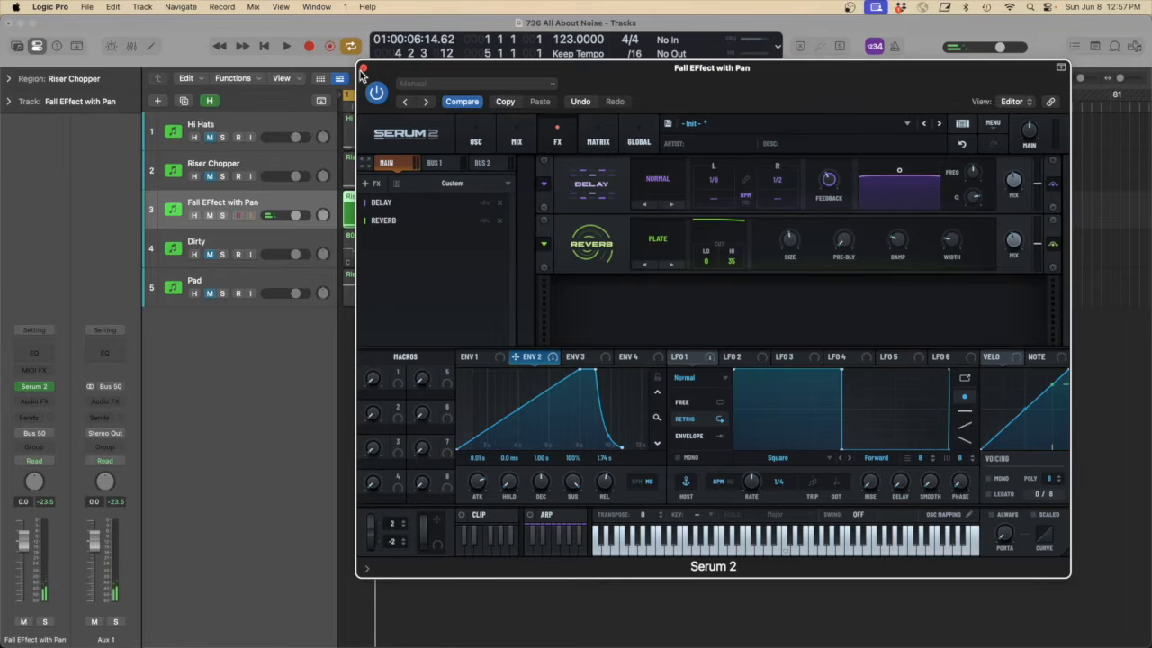
# Close the Serum 2 window, make Dirty the selected and only unmuted track, and remove its existing Serum 2 instrument
pyautogui.click(475, 141)
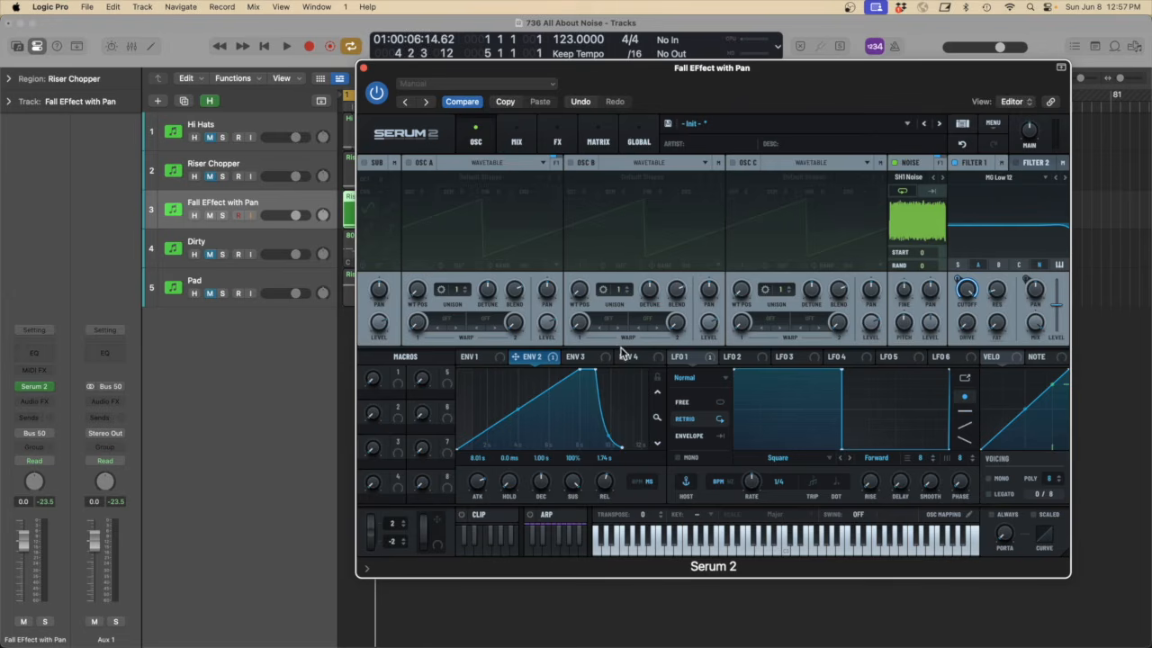
pyautogui.click(363, 70)
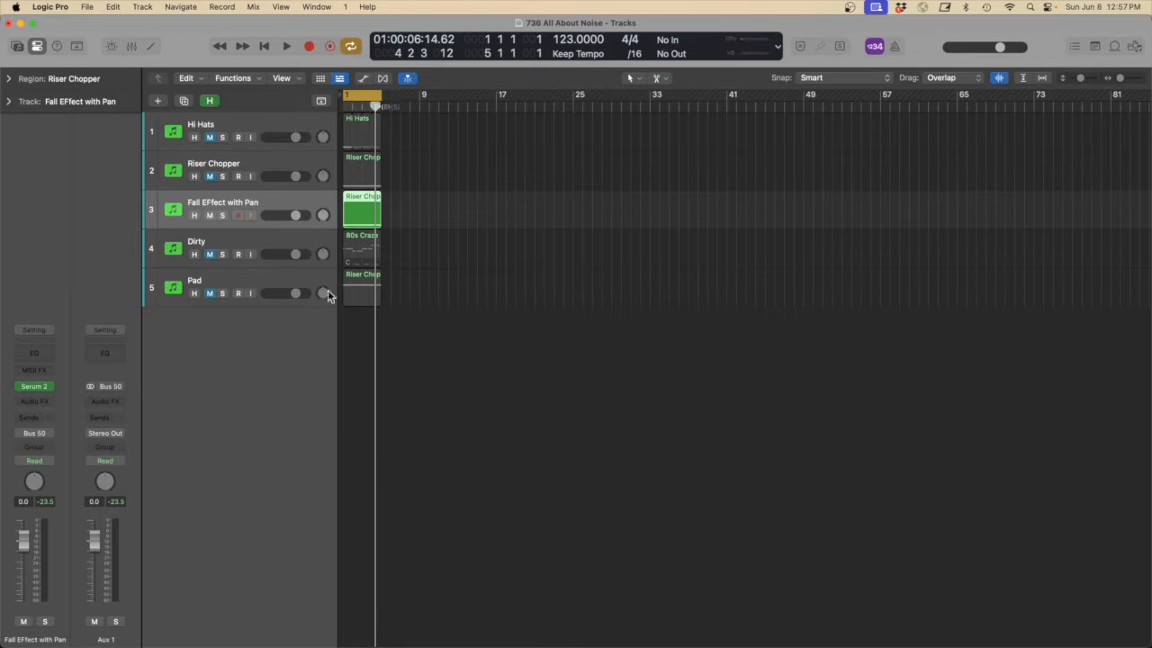
pyautogui.click(212, 261)
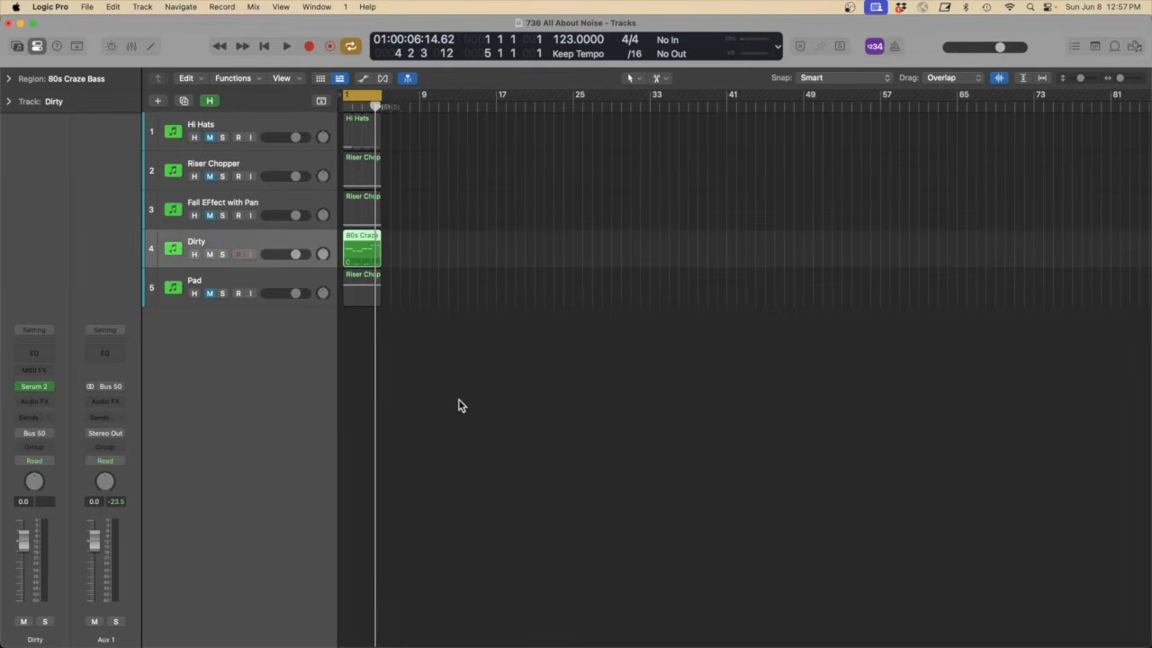
pyautogui.click(50, 388)
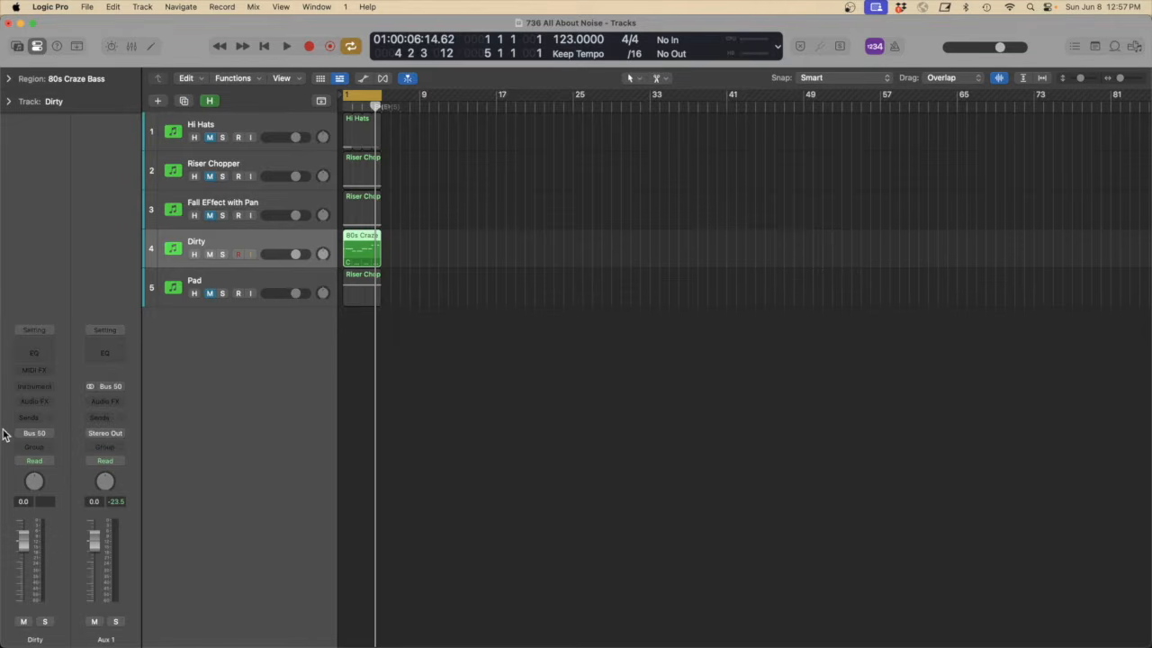
pyautogui.click(40, 403)
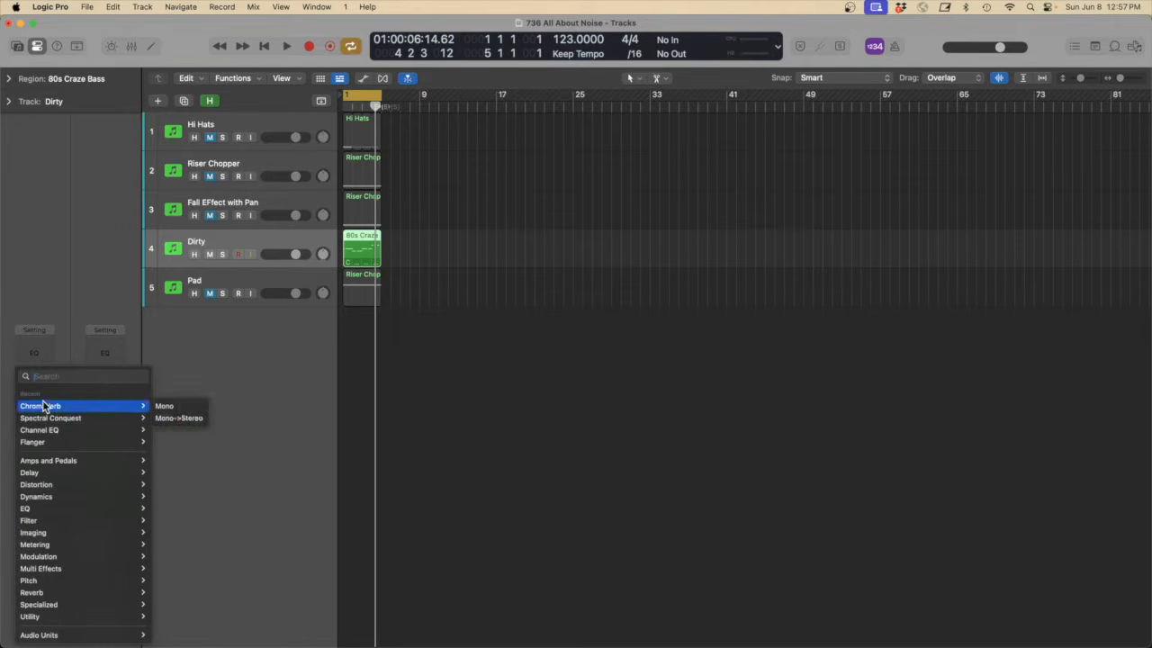
pyautogui.click(74, 301)
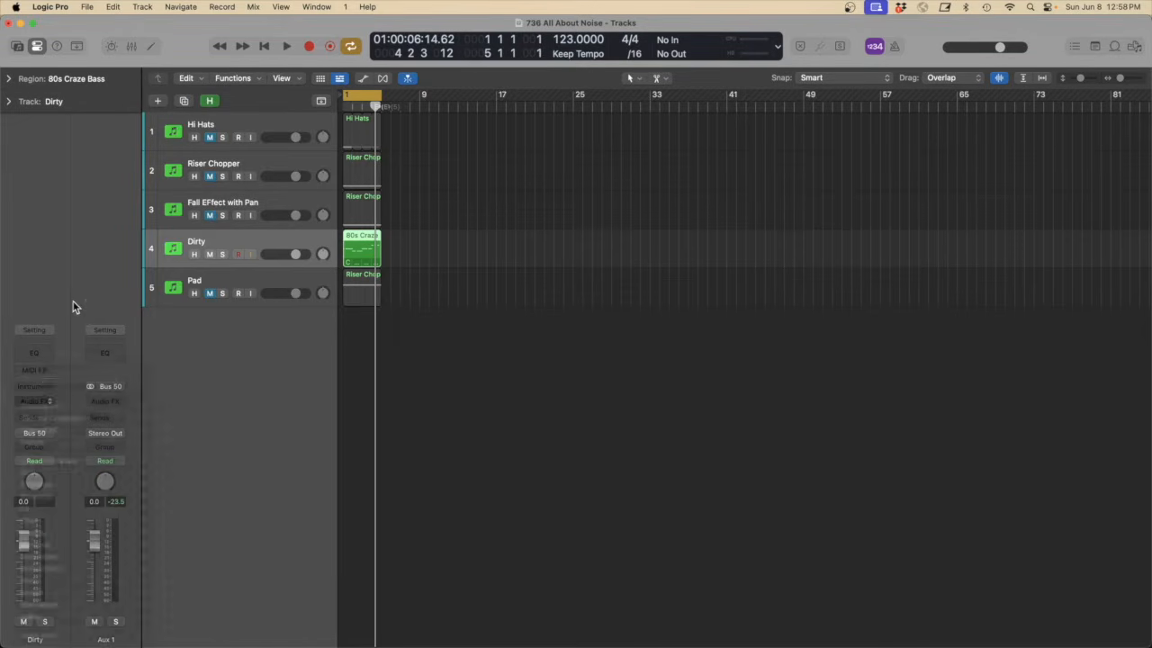
pyautogui.click(44, 371)
pyautogui.click(73, 320)
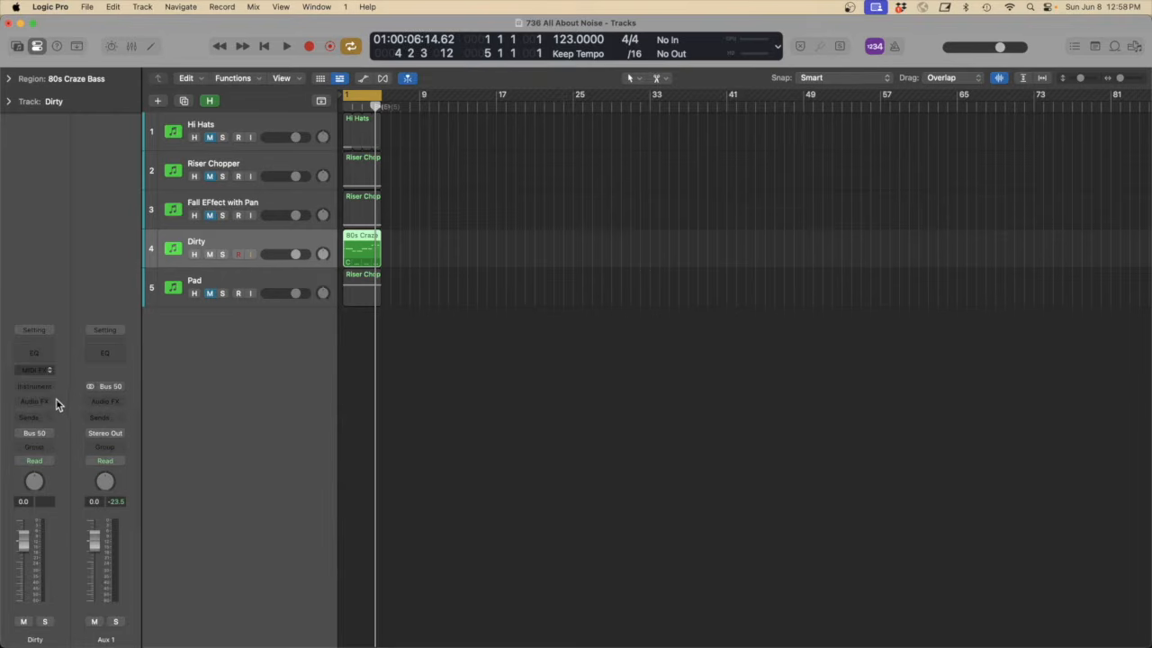
# Load a stereo Serum 2 instrument on the Dirty track and move its window fully into view
pyautogui.click(52, 389)
pyautogui.moveTo(121, 430)
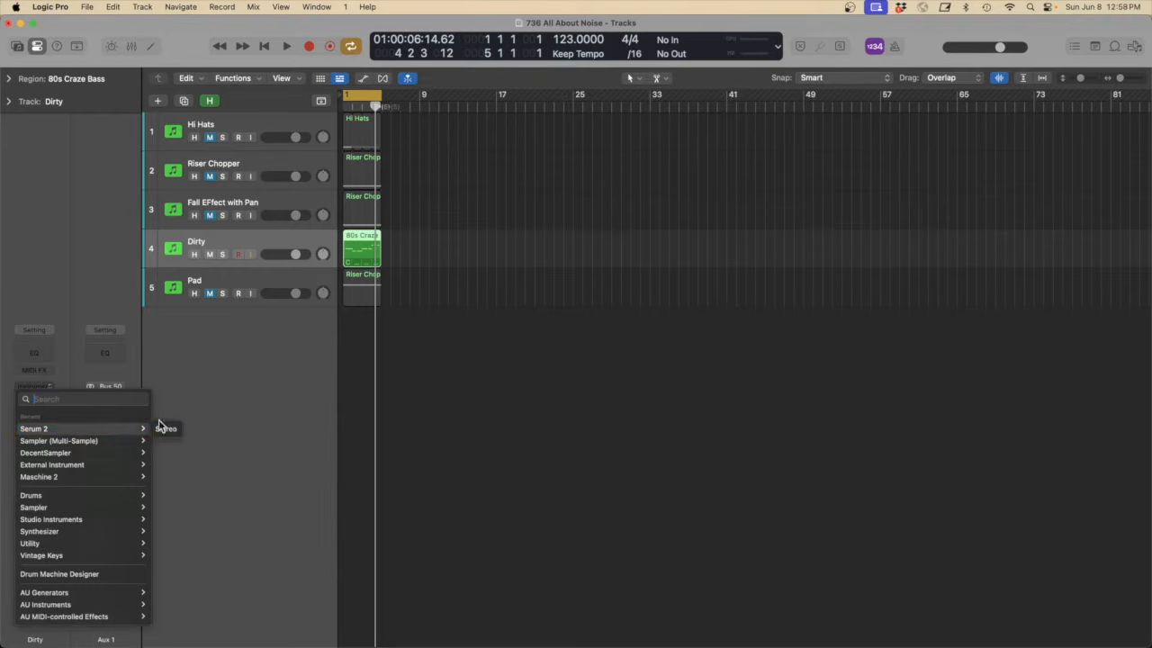
pyautogui.click(167, 429)
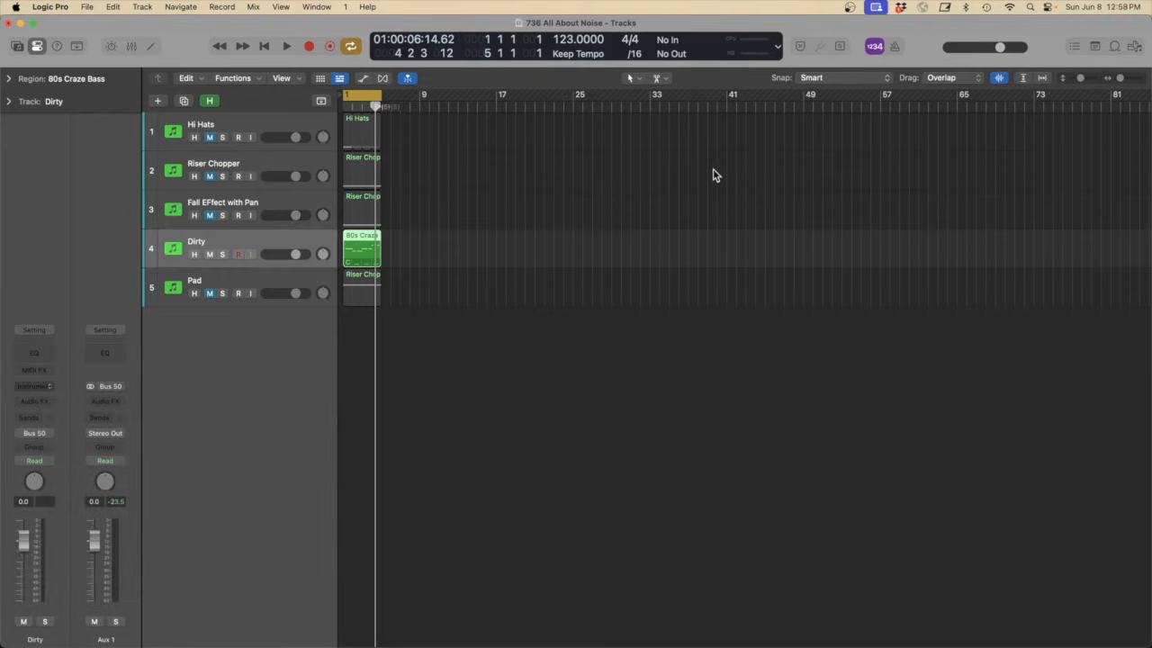
pyautogui.moveTo(634, 146); pyautogui.dragTo(670, 83)
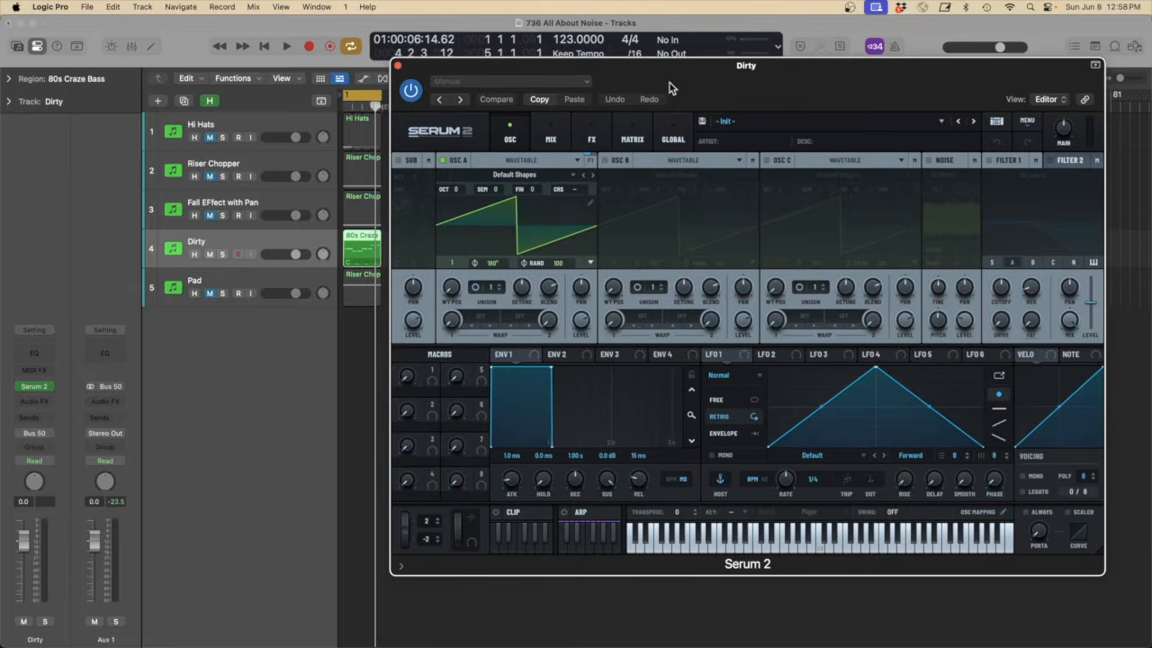
# During playback, set oscillator A's octave to -1, enable mono voicing, and give Envelope 1 a 525 ms release and fully lowered sustain
pyautogui.press('space')
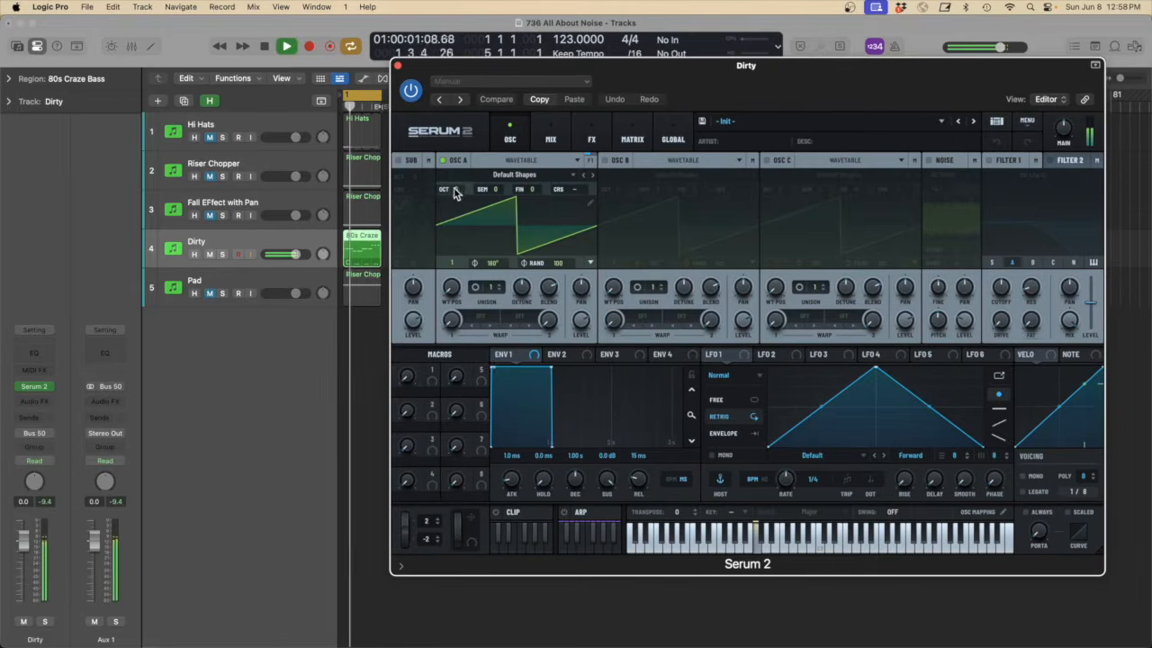
pyautogui.moveTo(459, 193); pyautogui.dragTo(458, 200)
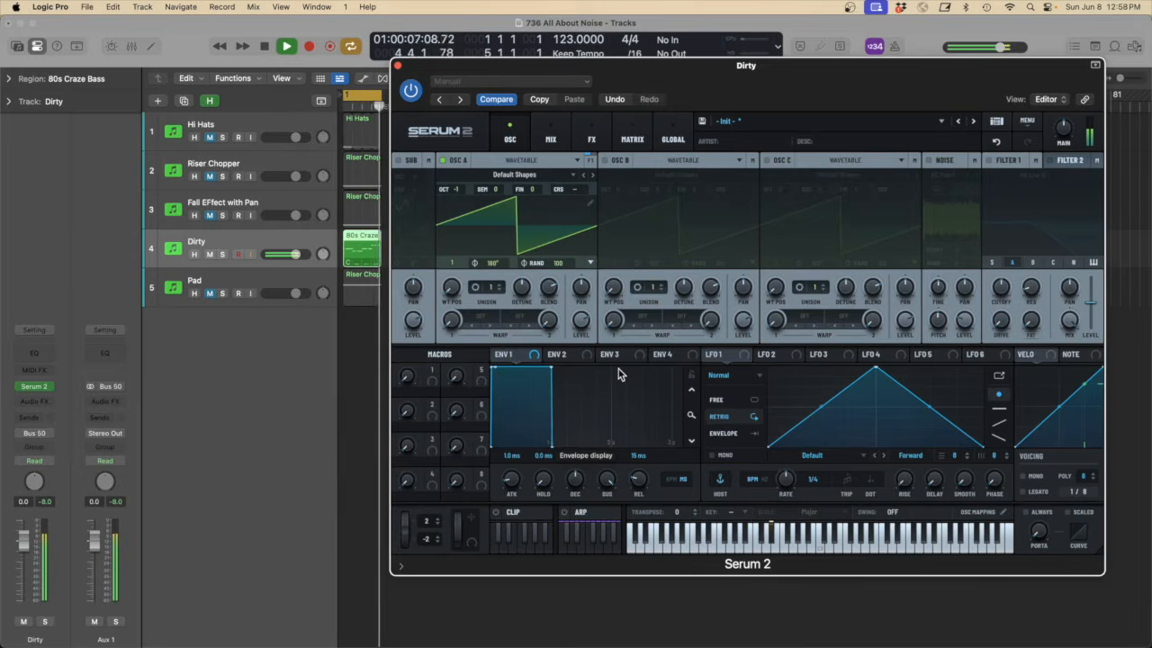
pyautogui.moveTo(641, 486); pyautogui.dragTo(644, 464)
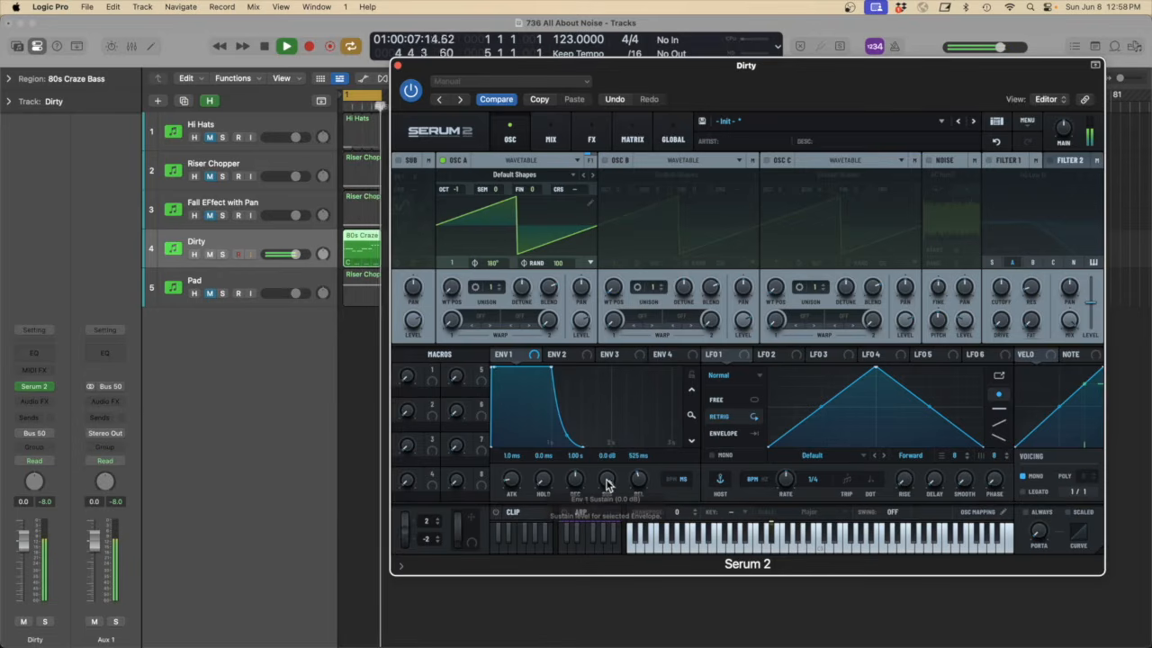
pyautogui.moveTo(608, 484); pyautogui.dragTo(631, 646)
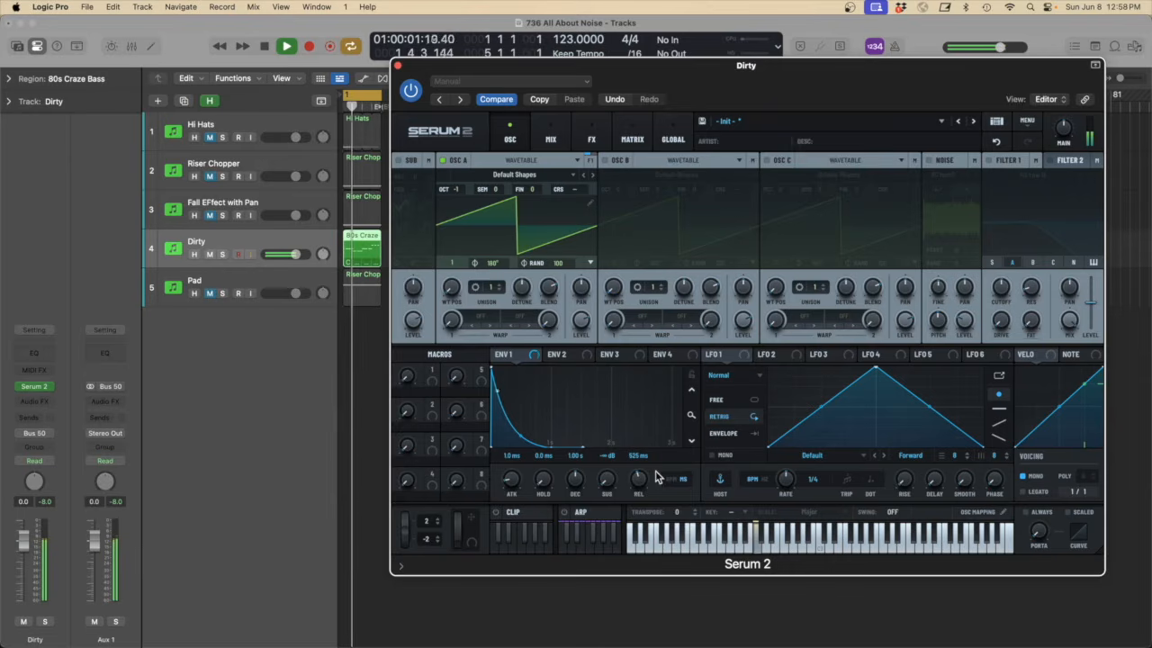
# Enable Filter 1 with a low cutoff modulated by Envelope 2, using about 483 ms decay, 0% sustain and 124 ms release
pyautogui.click(990, 161)
pyautogui.moveTo(1006, 293); pyautogui.dragTo(861, 468)
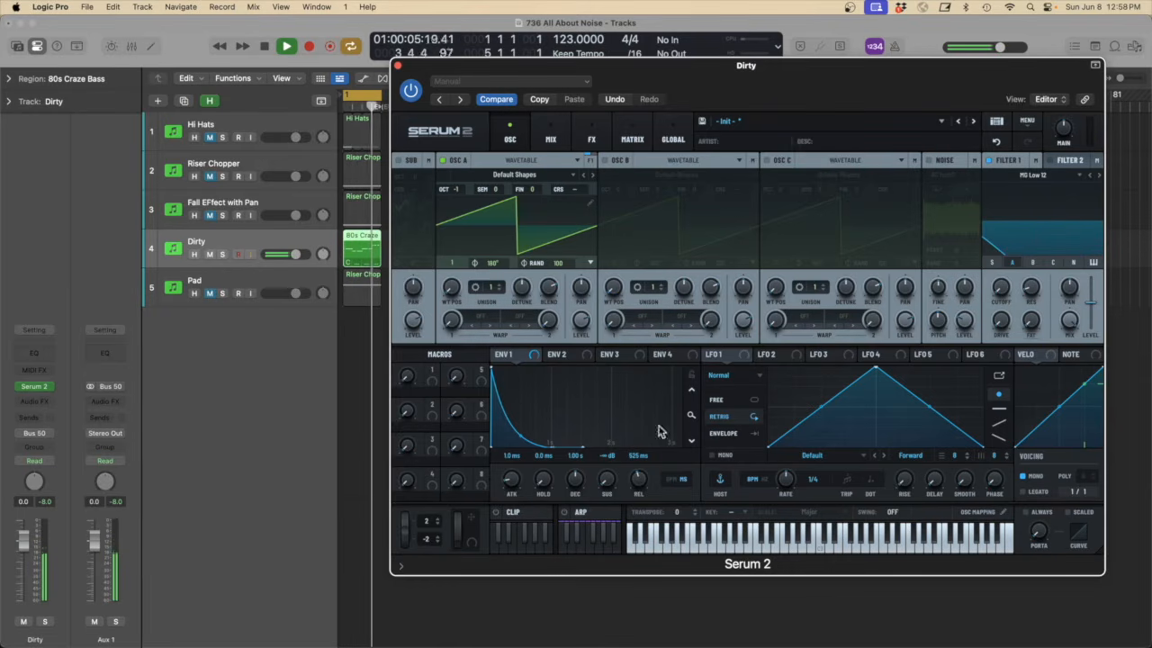
pyautogui.click(557, 355)
pyautogui.moveTo(550, 357); pyautogui.dragTo(1001, 286)
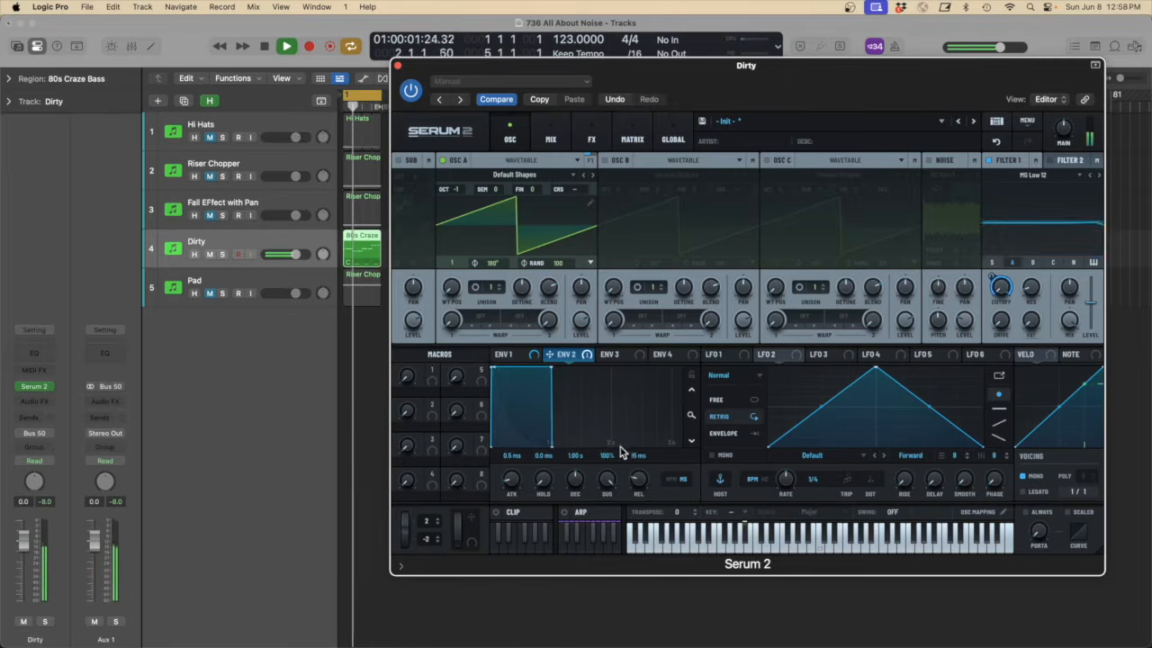
pyautogui.moveTo(604, 486); pyautogui.dragTo(641, 488)
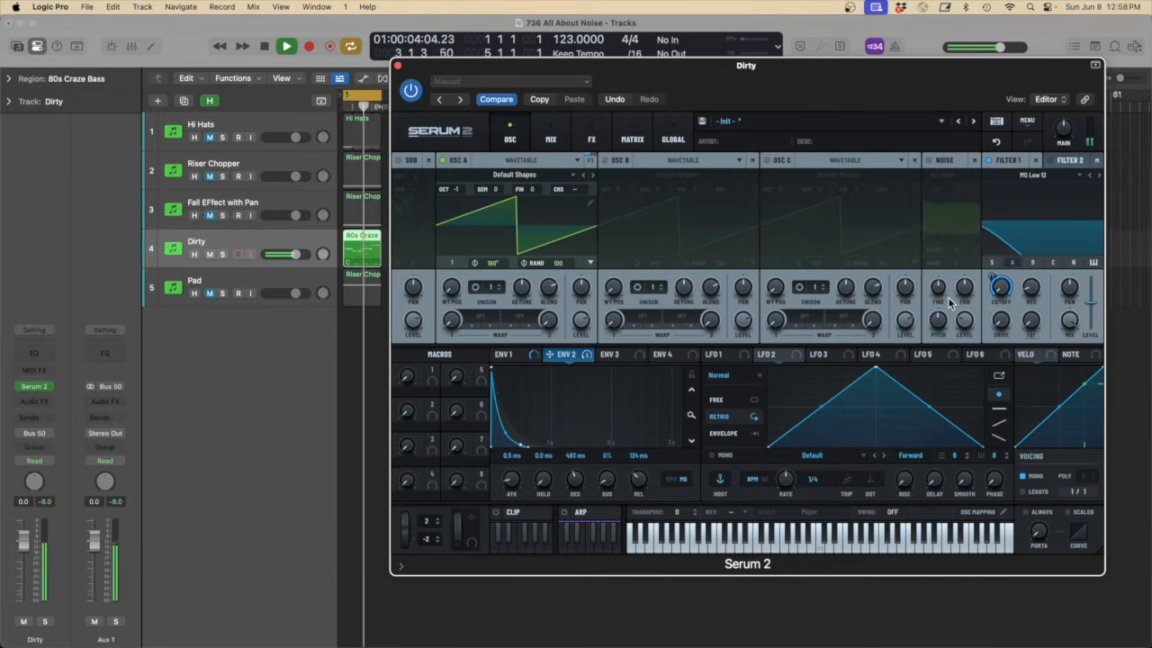
pyautogui.click(519, 172)
pyautogui.moveTo(519, 188)
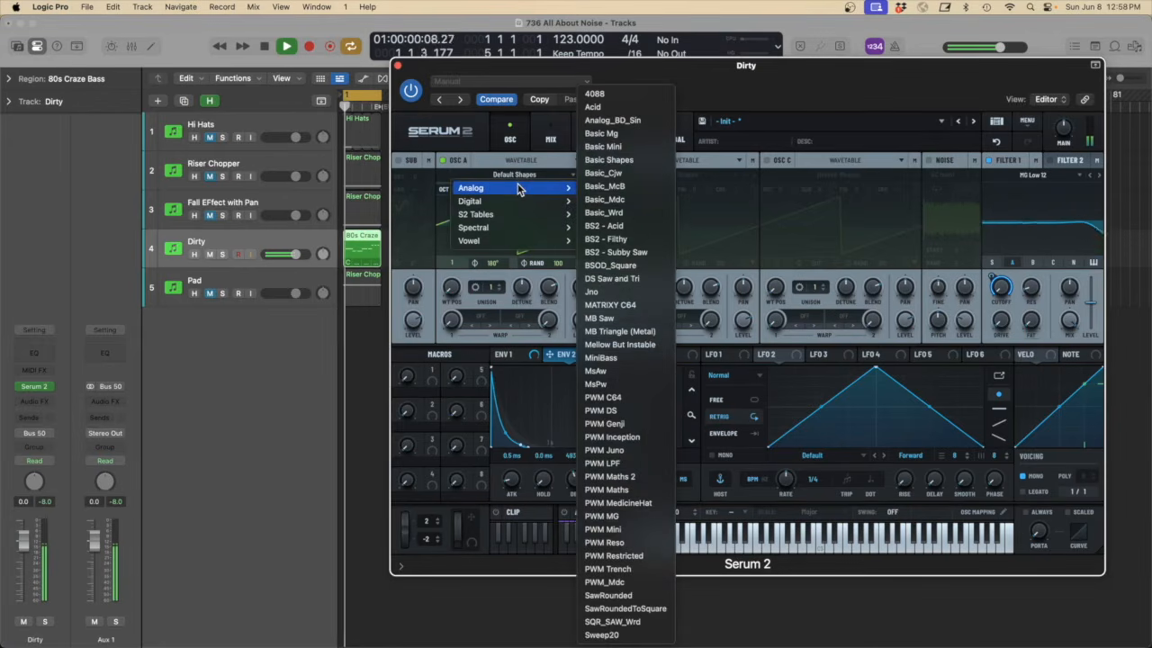
pyautogui.click(834, 99)
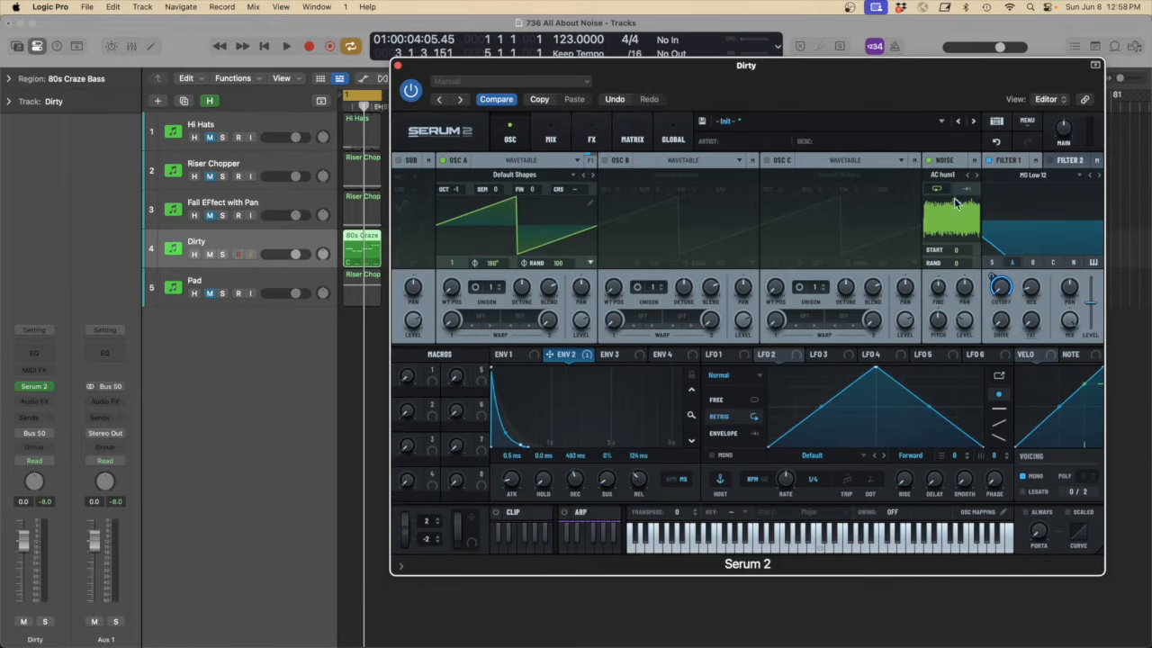
# Load the SH1 Noise sample from the Analog category into the noise oscillator
pyautogui.click(942, 176)
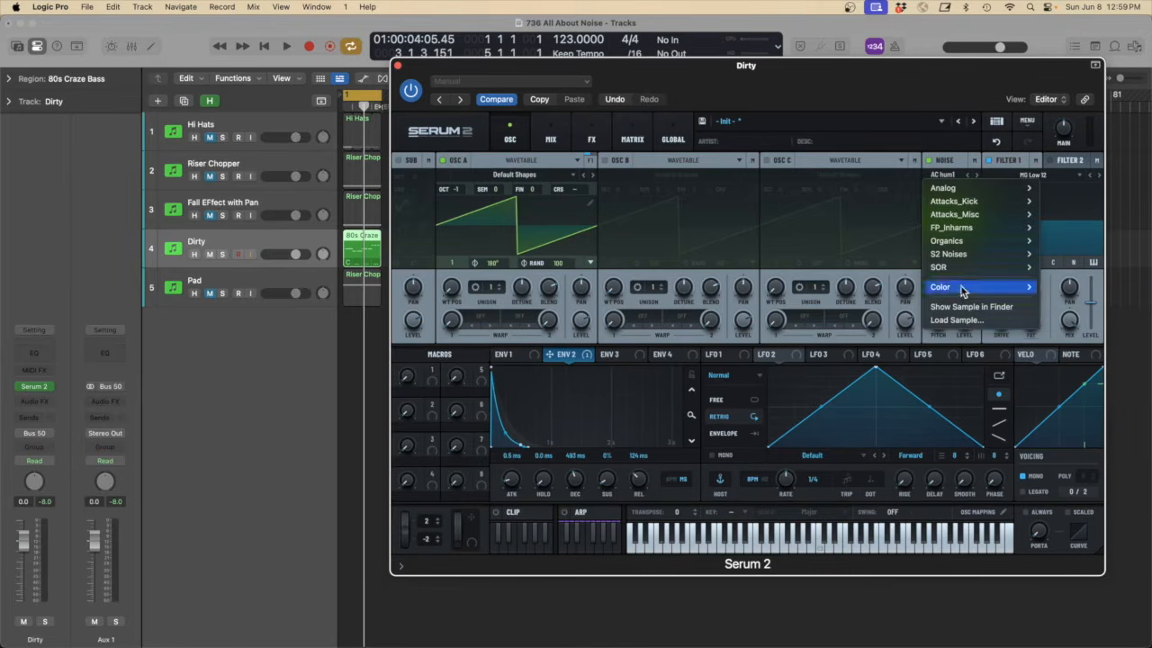
pyautogui.moveTo(972, 188)
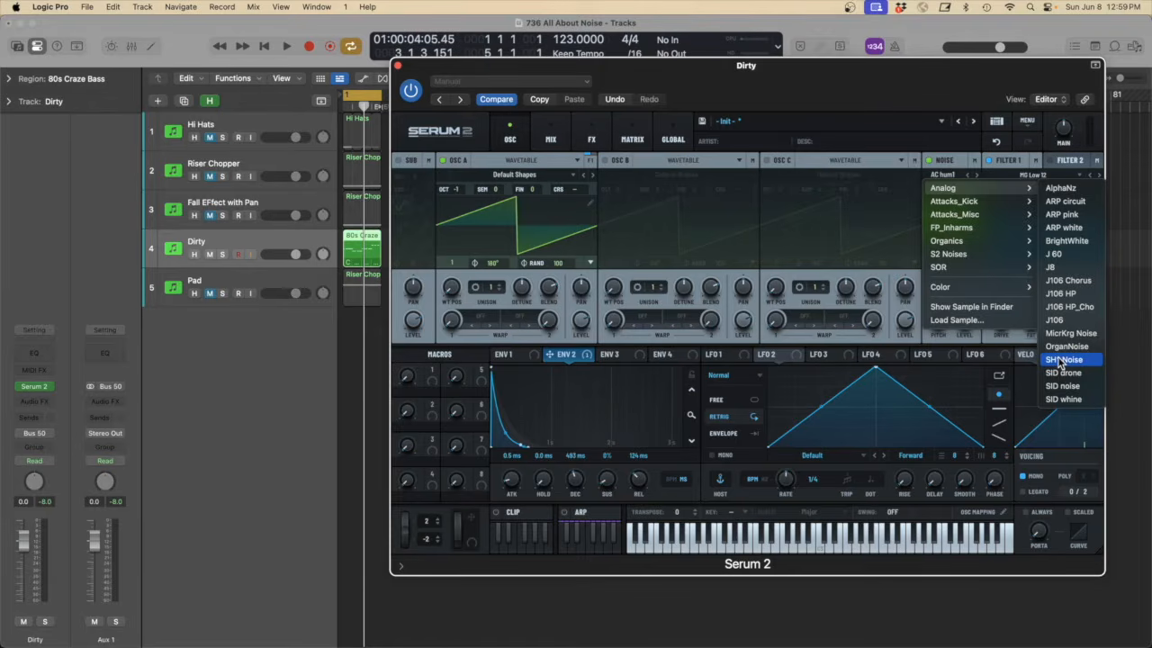
pyautogui.click(1063, 360)
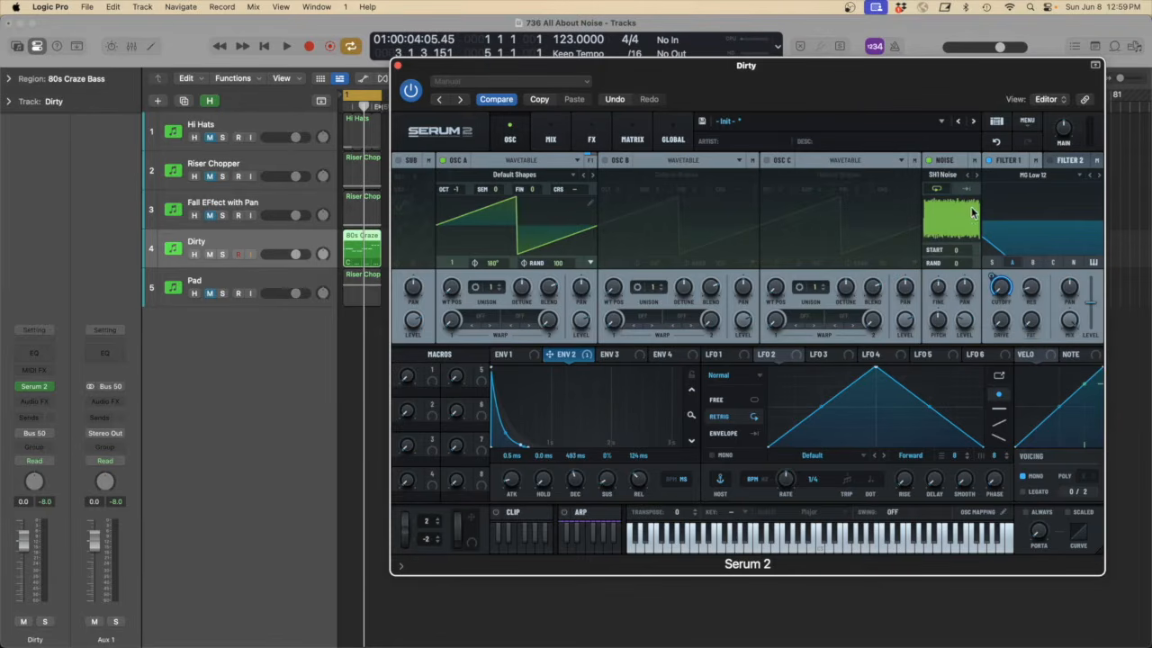
# During playback, route the noise oscillator through Filter 1 and lower the noise level to about -19.5 dB
pyautogui.press('space')
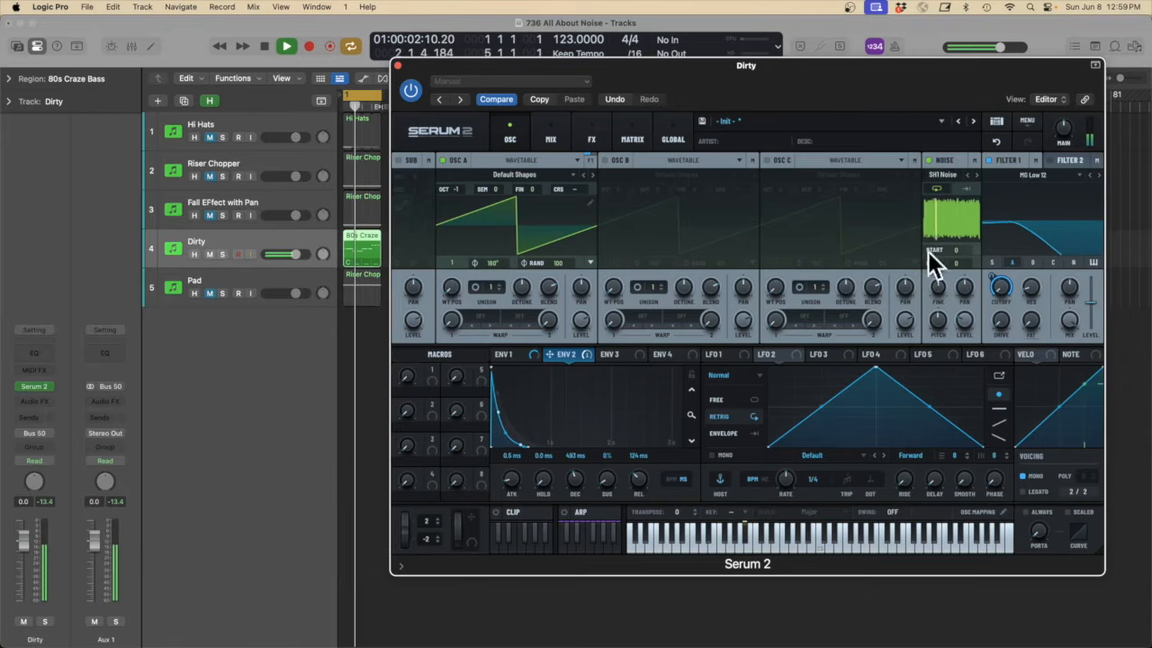
pyautogui.click(1074, 264)
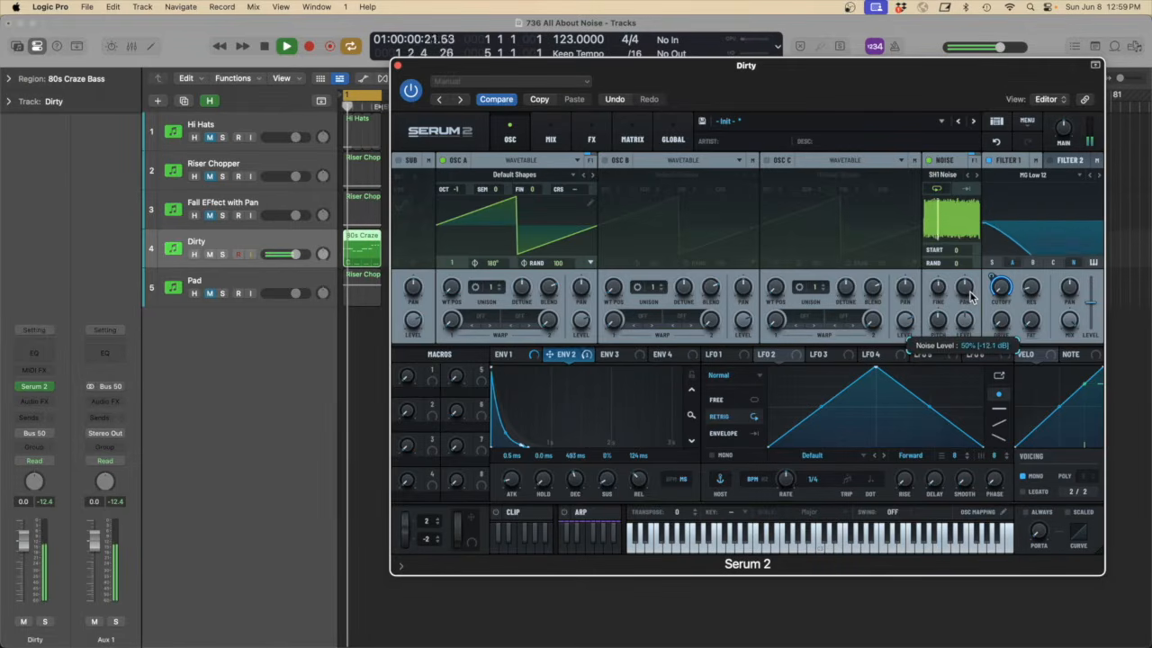
pyautogui.moveTo(966, 326)
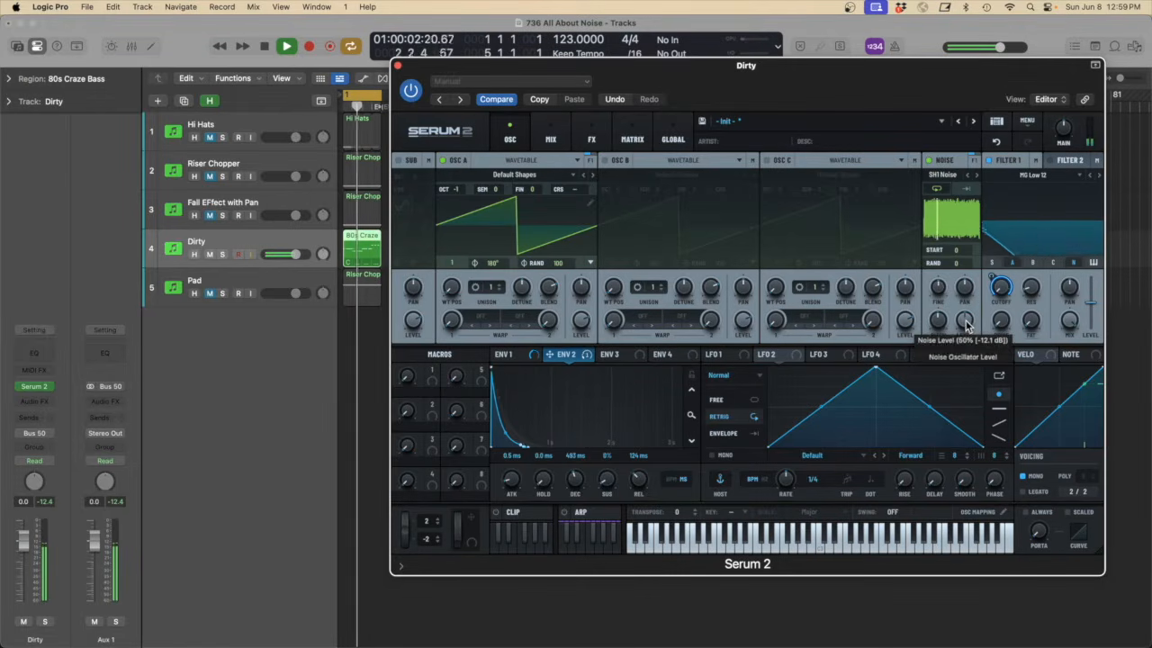
pyautogui.moveTo(966, 326); pyautogui.dragTo(965, 334)
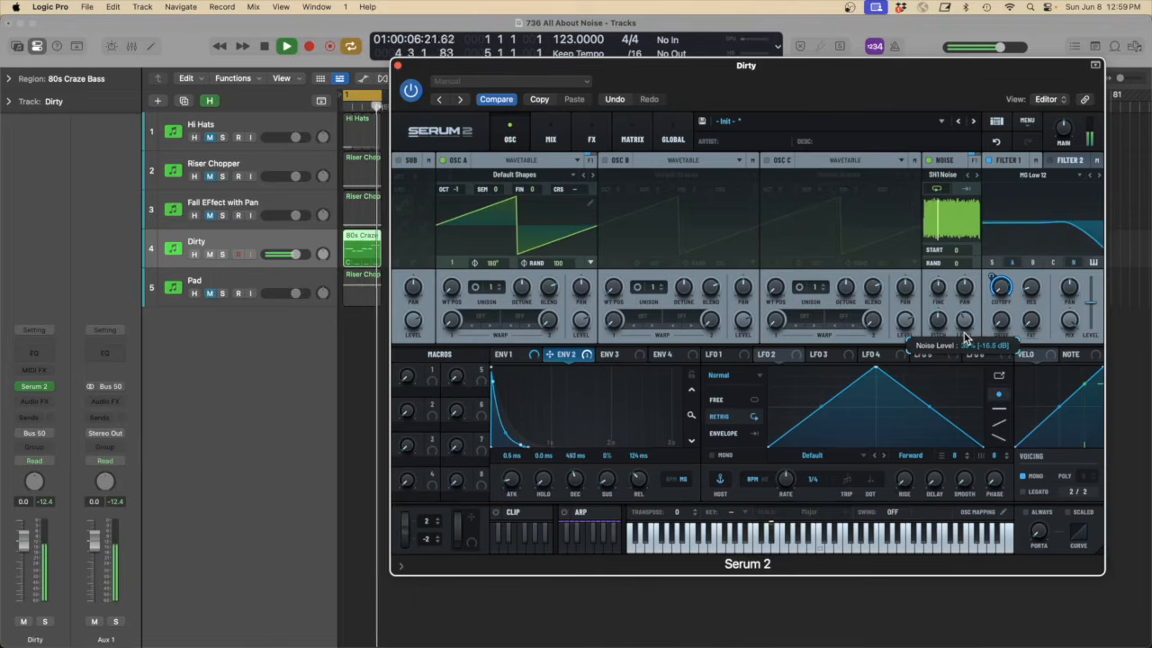
pyautogui.moveTo(963, 340); pyautogui.dragTo(964, 344)
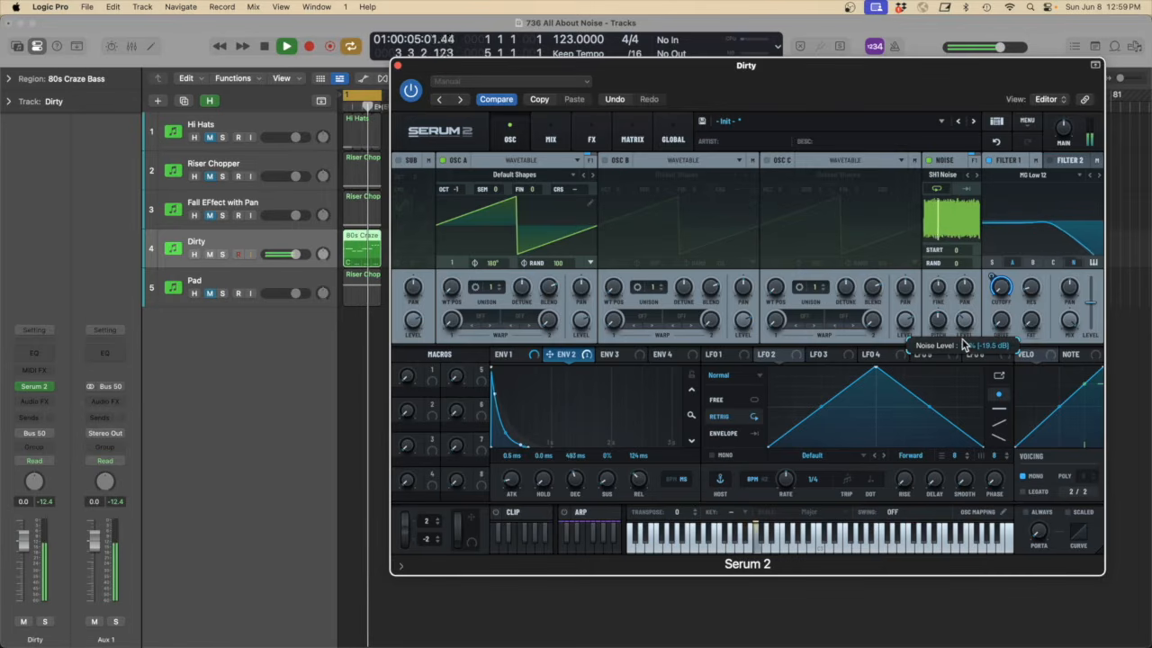
pyautogui.moveTo(963, 344); pyautogui.dragTo(964, 346)
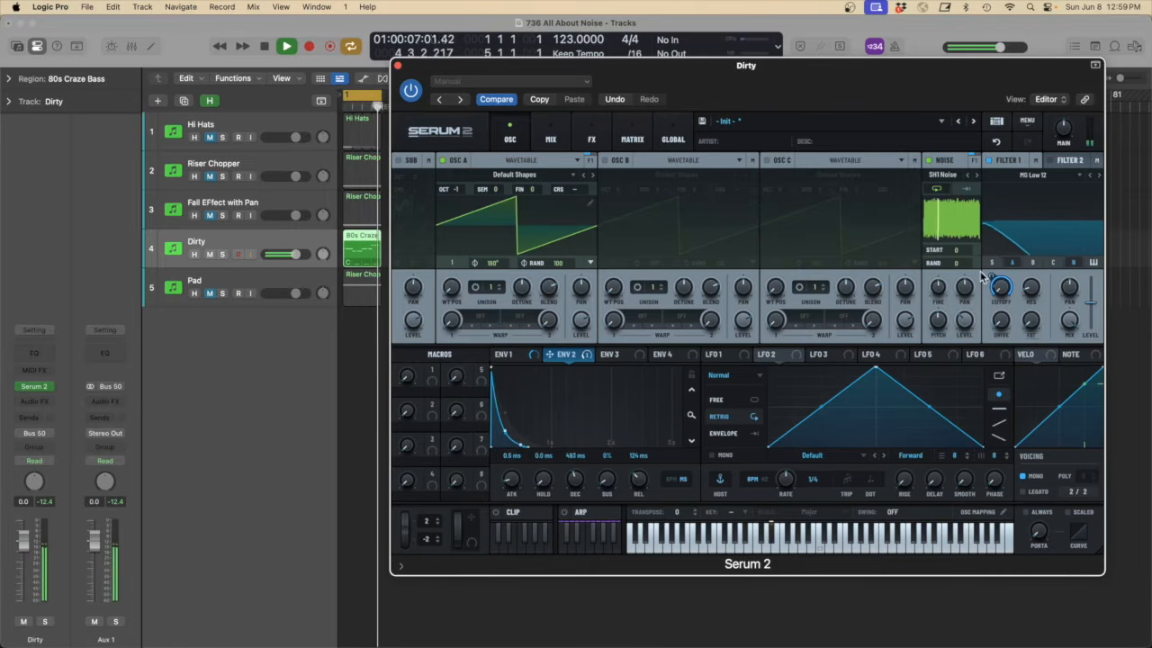
# Compare the bass with the noise oscillator off and on, and raise Filter 1's cutoff
pyautogui.moveTo(991, 287)
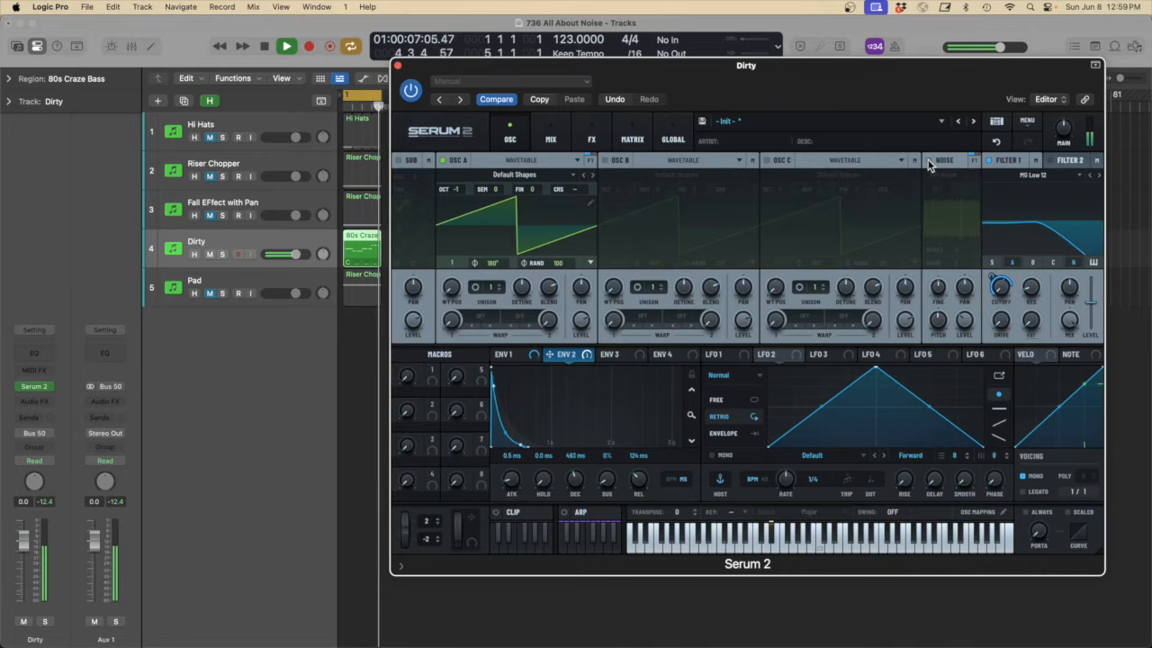
pyautogui.click(930, 163)
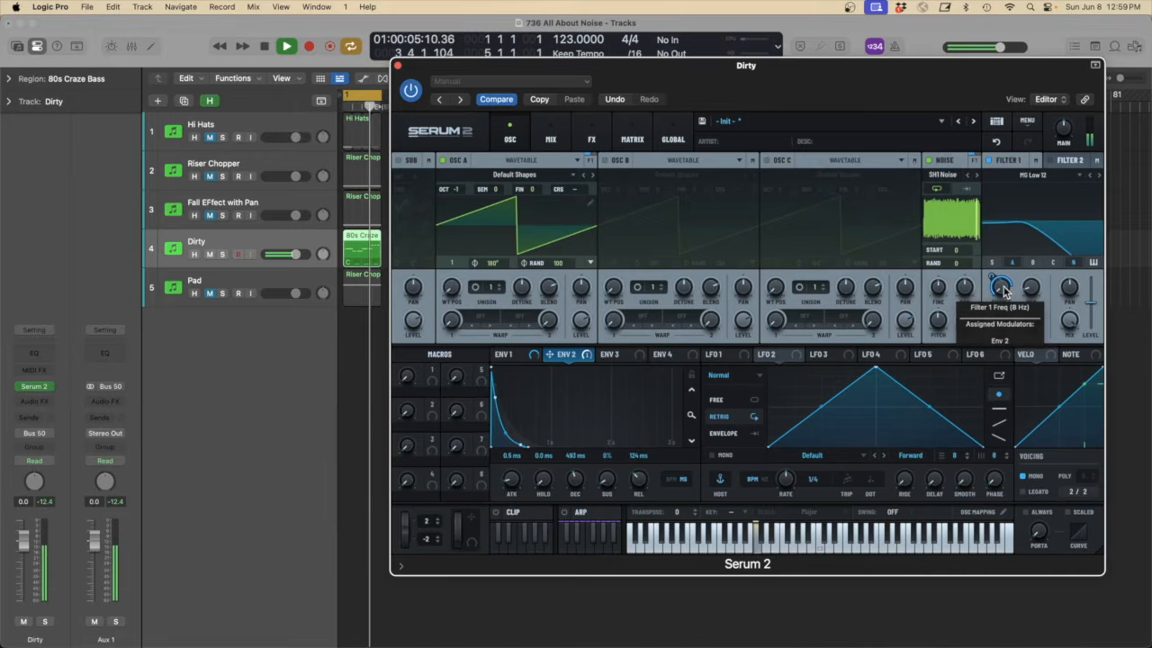
pyautogui.moveTo(1006, 263); pyautogui.dragTo(1005, 221)
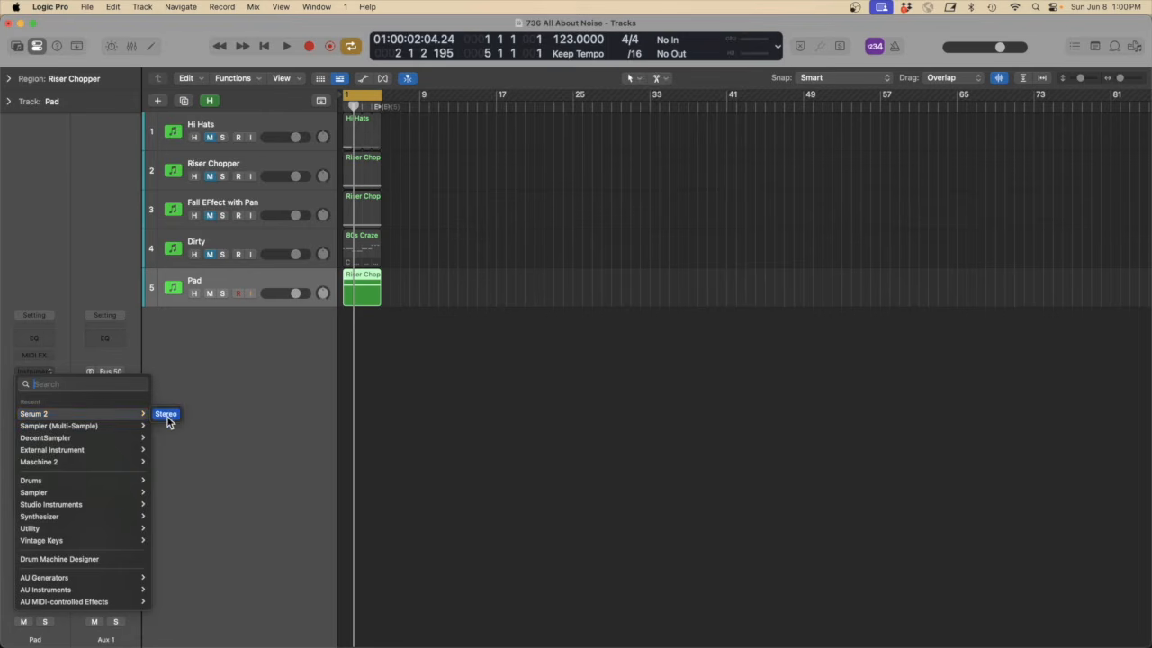
# Load Serum 2 in stereo on the Pad track, move its window up, and enable only the noise oscillator with oscillator A off
pyautogui.click(166, 414)
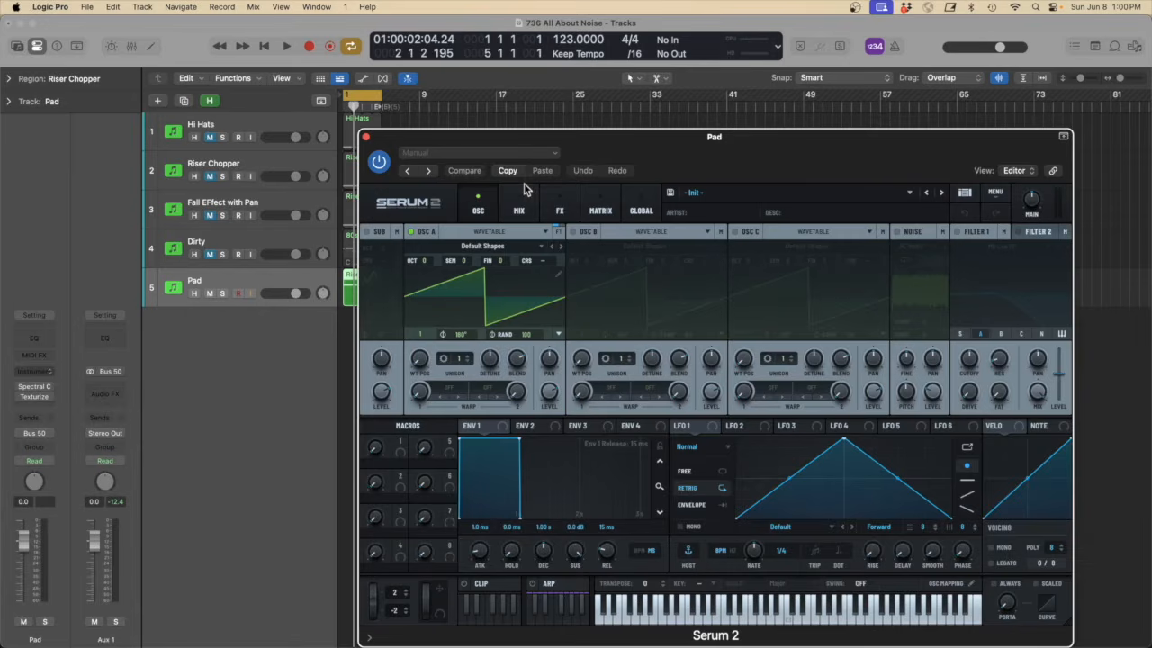
pyautogui.click(411, 231)
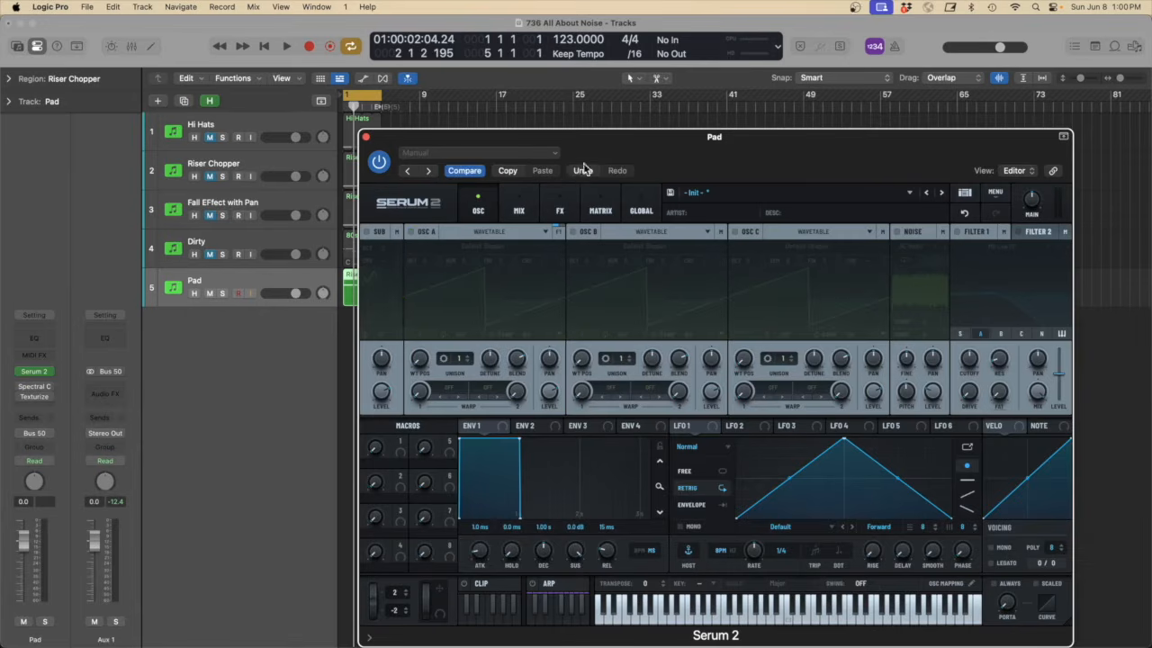
pyautogui.moveTo(601, 156); pyautogui.dragTo(608, 78)
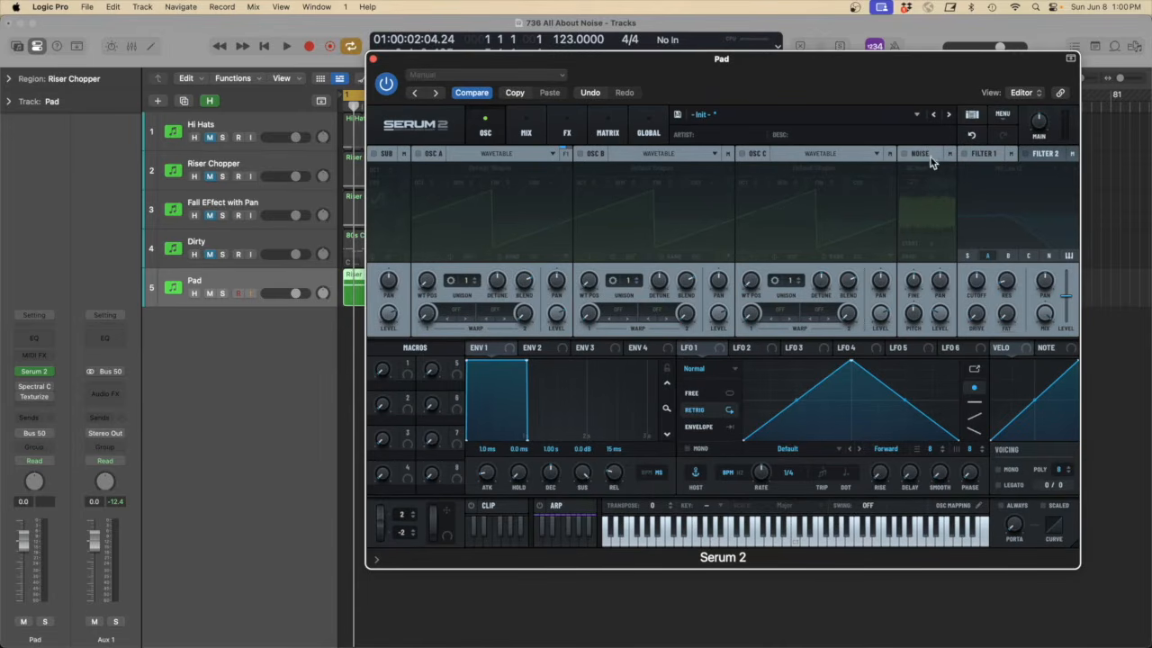
pyautogui.click(904, 154)
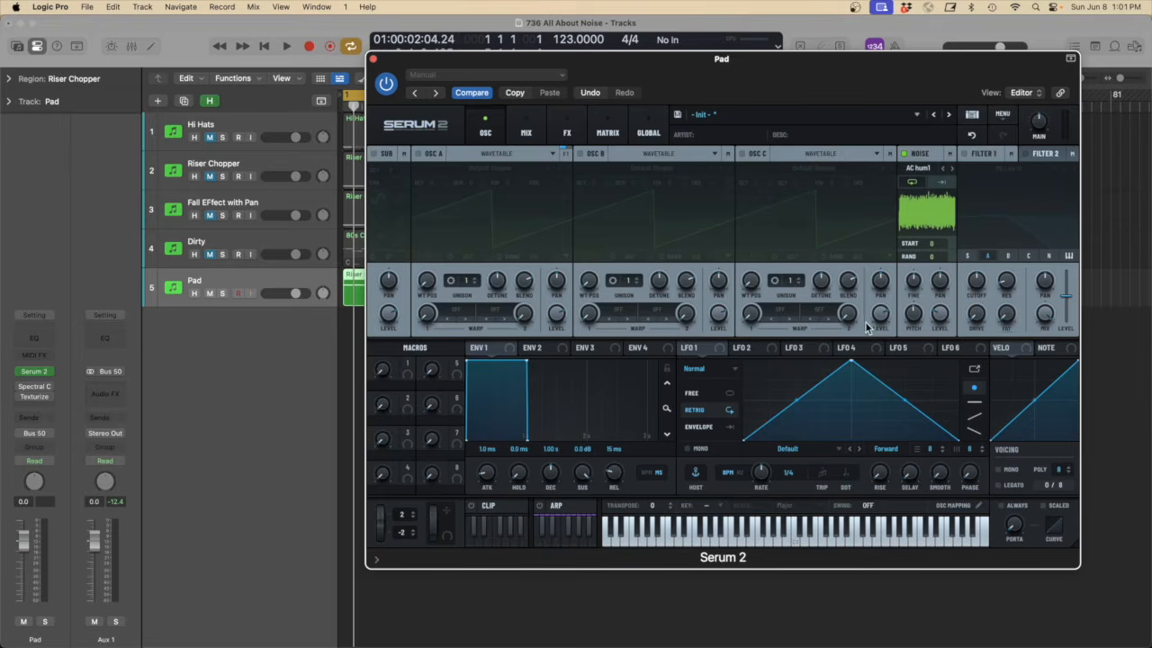
# While auditioning the pad, raise the noise oscillator's level to about 52% and the main volume to 75%
pyautogui.press('space')
pyautogui.moveTo(945, 301)
pyautogui.moveTo(945, 301); pyautogui.dragTo(945, 286)
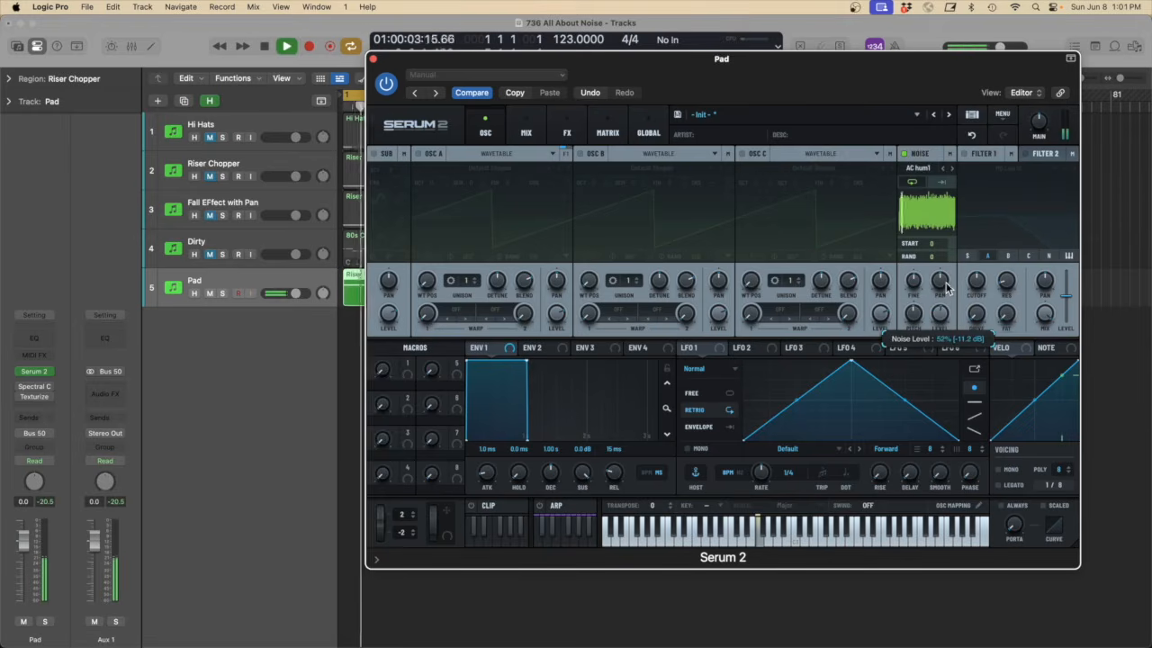
pyautogui.press('space')
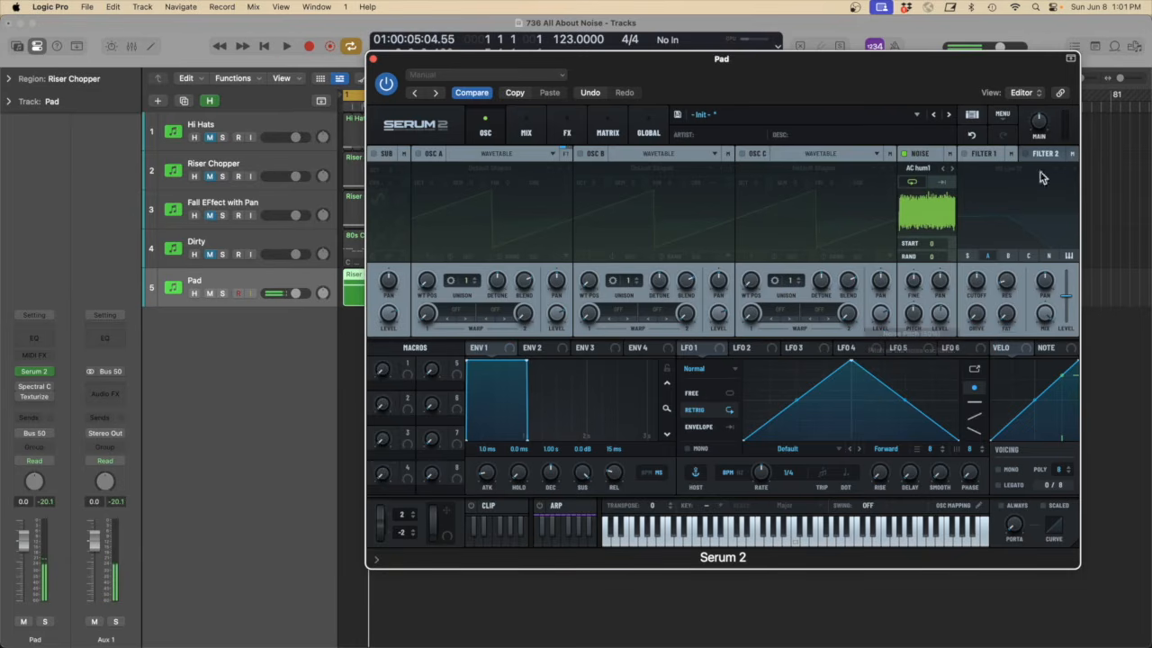
pyautogui.press('space')
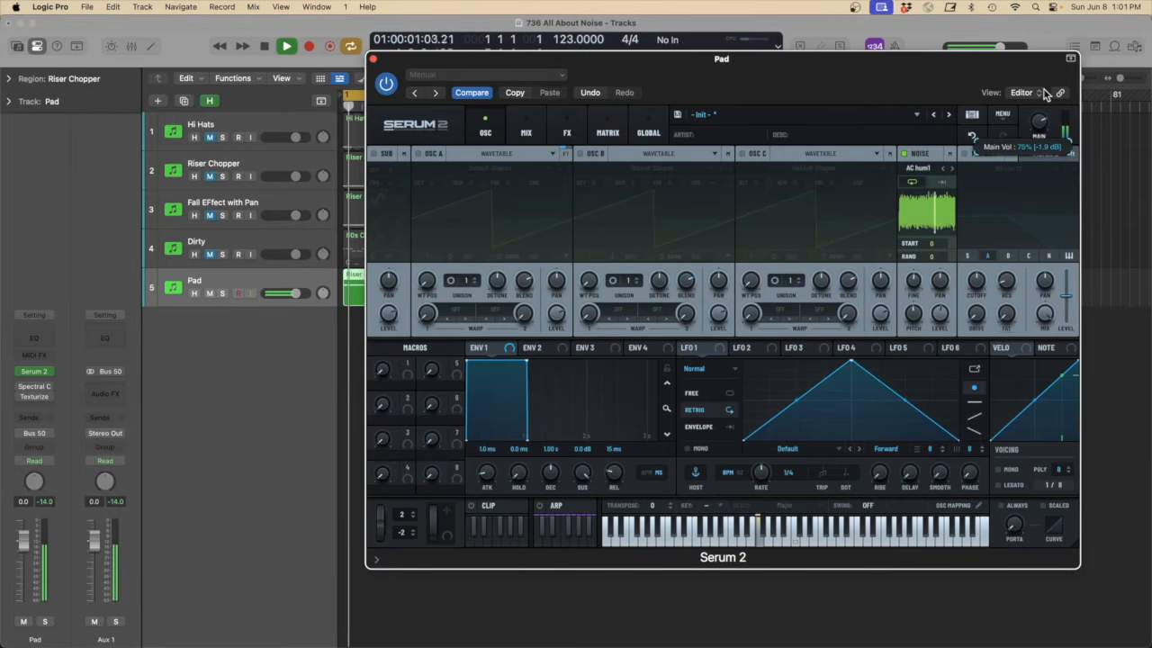
pyautogui.press('space')
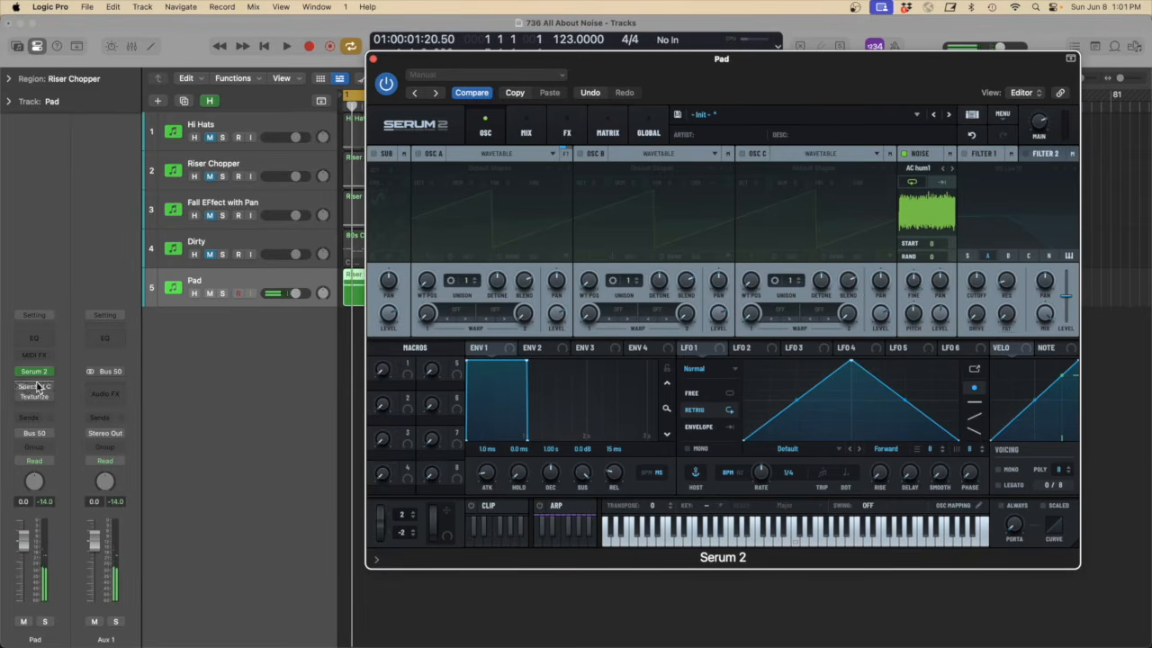
# Replace the Pad track's existing Spectral Conquest effect with a fresh instance and move its window up
pyautogui.click(50, 389)
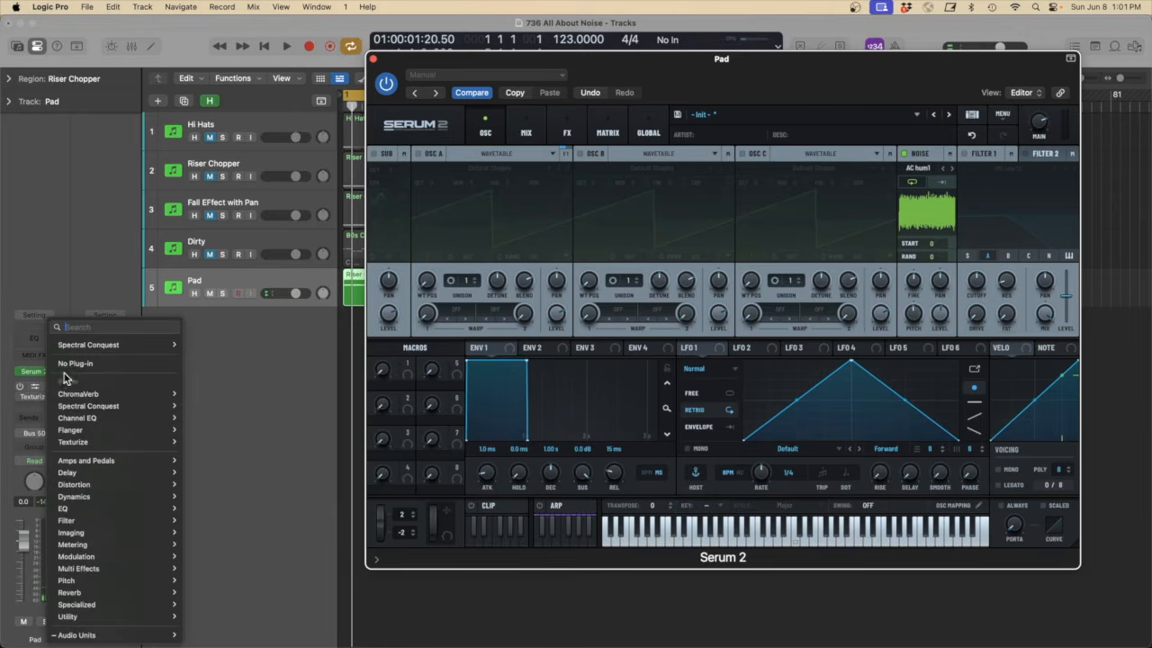
pyautogui.click(69, 365)
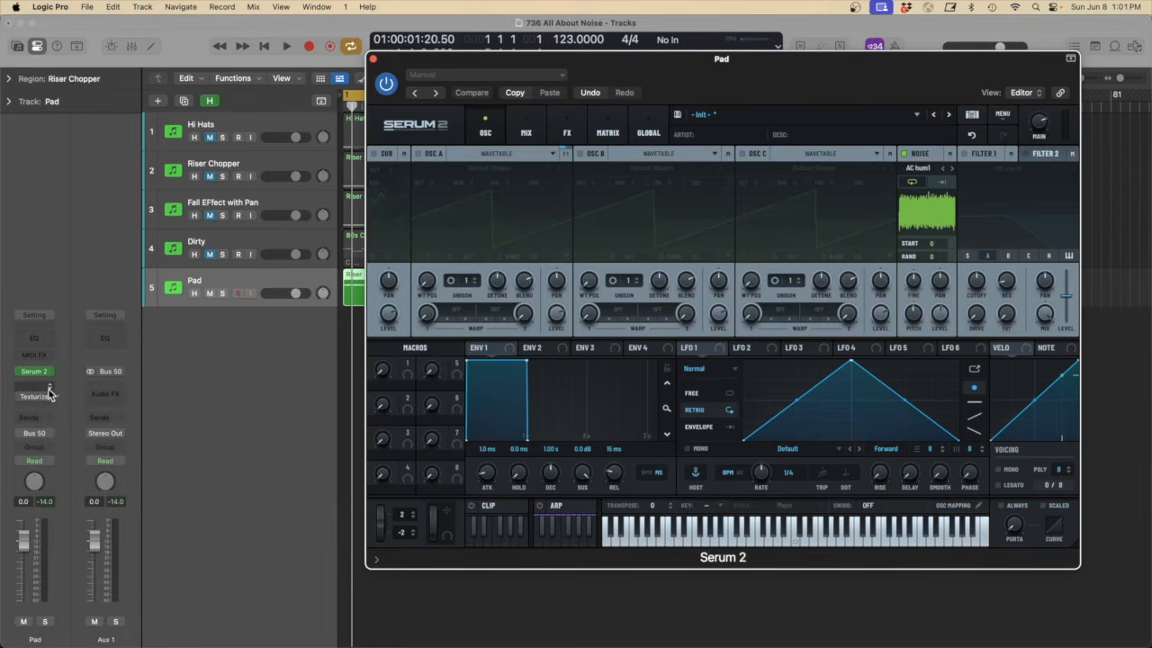
pyautogui.click(50, 392)
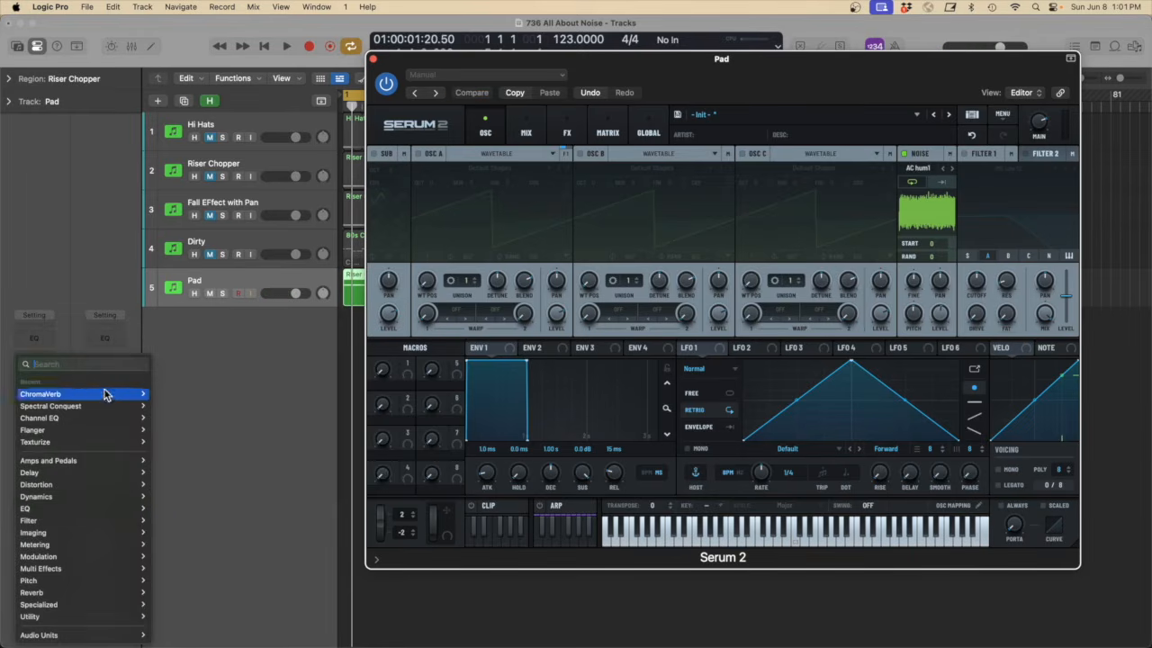
pyautogui.moveTo(96, 410)
pyautogui.click(167, 407)
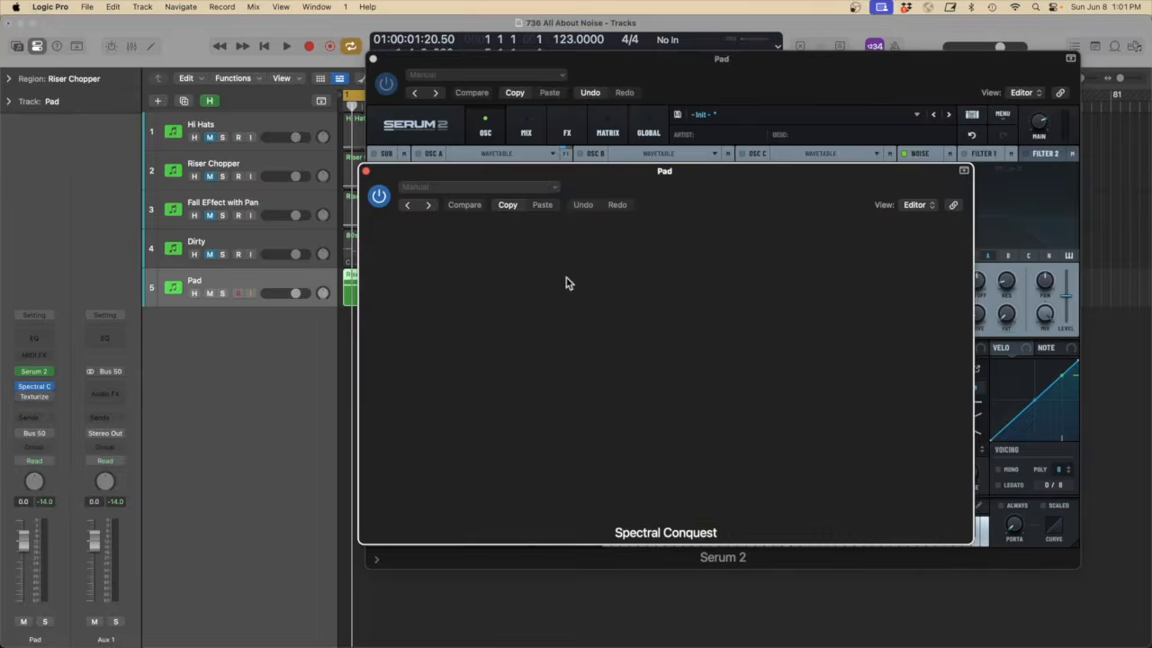
pyautogui.moveTo(740, 183); pyautogui.dragTo(727, 120)
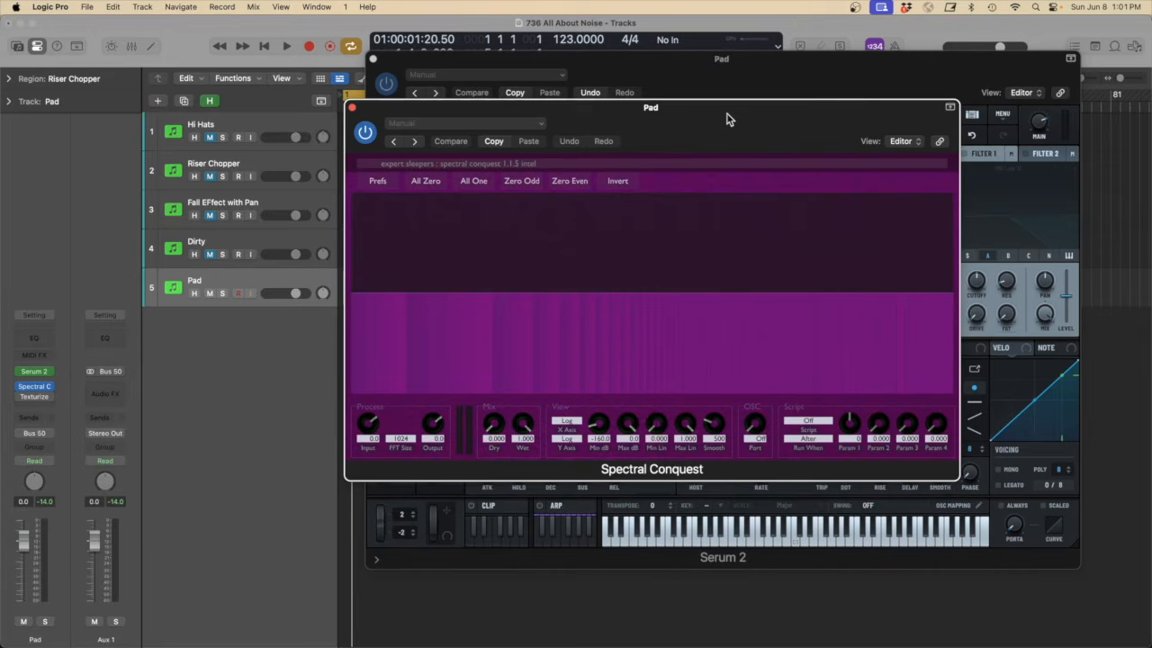
# Add a Channel EQ to the Pad track and shape a narrow boost at 1030 Hz with +24 dB gain and Q 90
pyautogui.click(42, 342)
pyautogui.moveTo(578, 177); pyautogui.dragTo(457, 208)
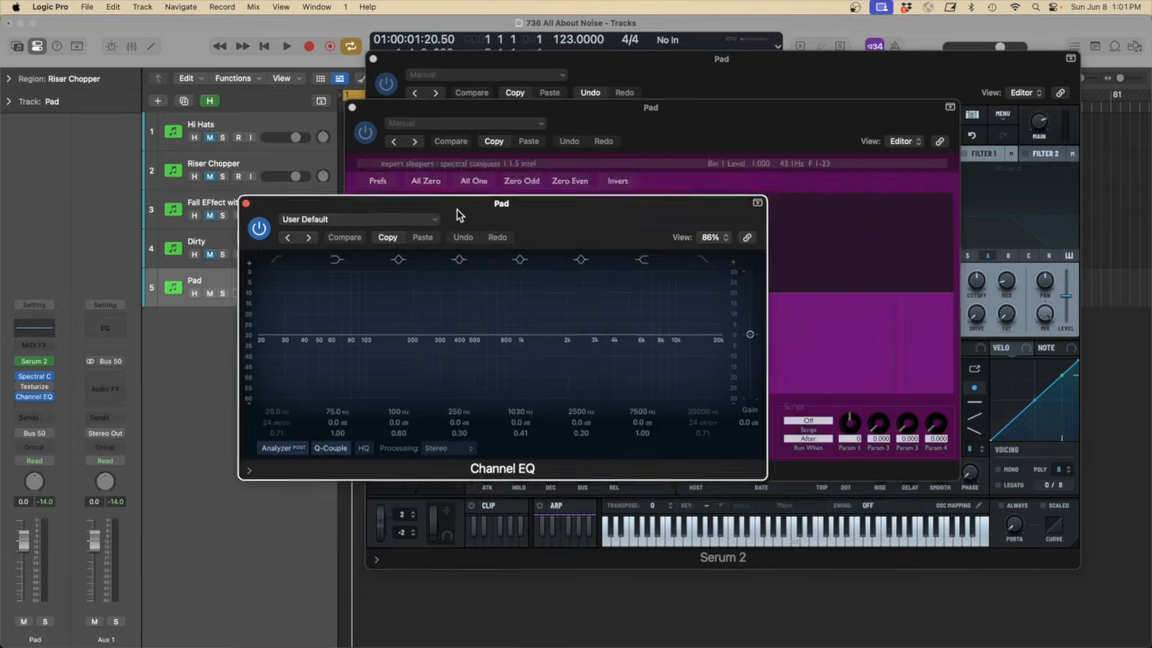
pyautogui.moveTo(517, 431); pyautogui.dragTo(518, 351)
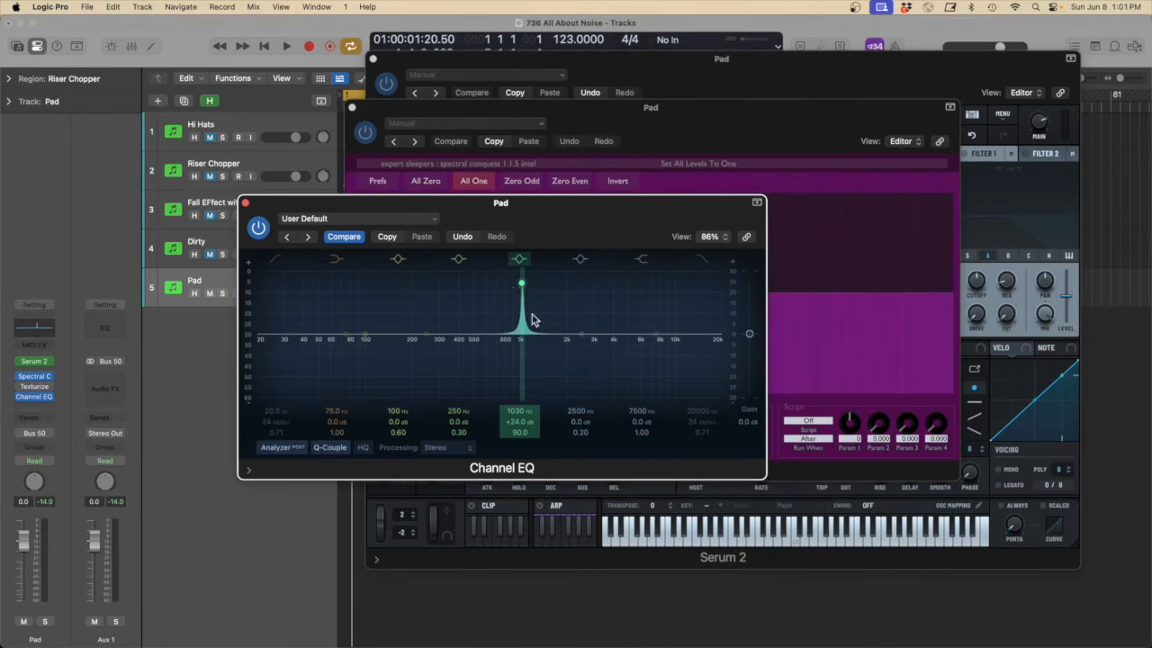
# During playback, lower the Channel EQ's master gain to -24 dB, and bring it back up to about -0.8 dB
pyautogui.press('space')
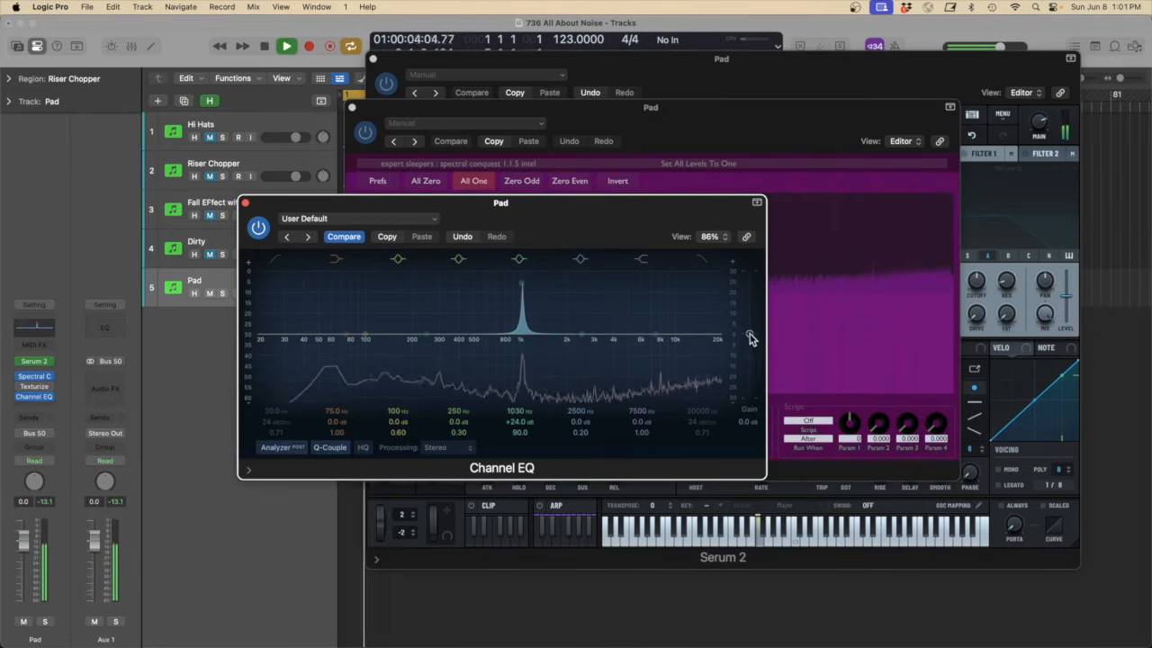
pyautogui.moveTo(749, 333); pyautogui.dragTo(750, 414)
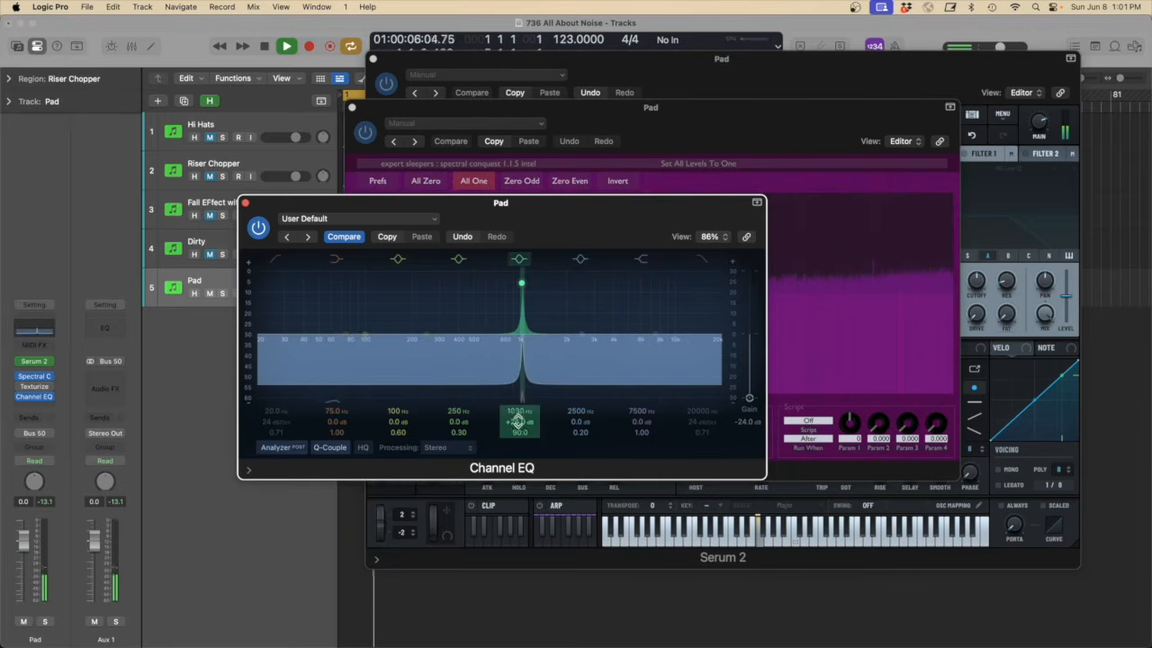
pyautogui.moveTo(749, 402); pyautogui.dragTo(748, 339)
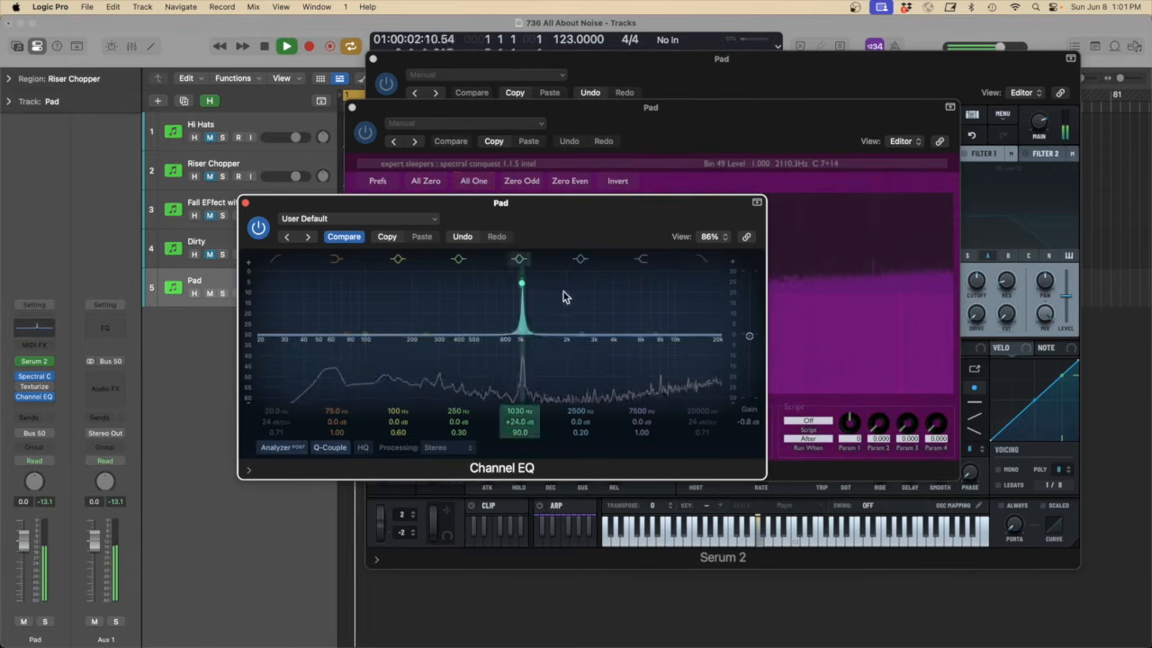
# Stop playback, close the Channel EQ window and remove the EQ from the Pad track
pyautogui.press('space')
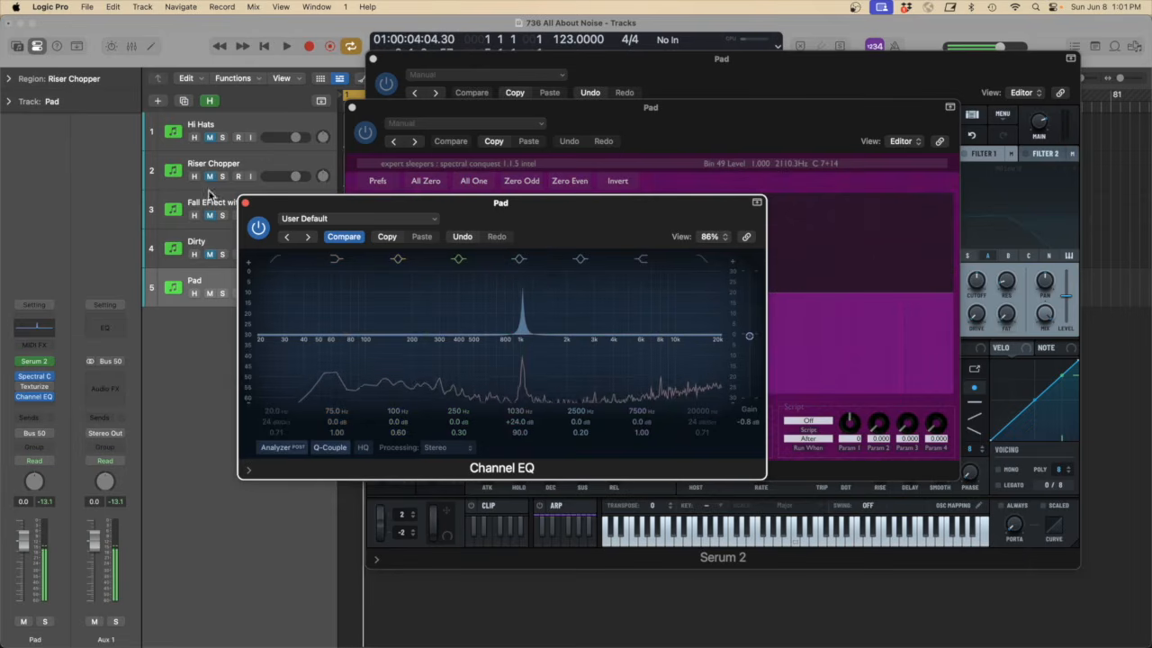
pyautogui.click(245, 203)
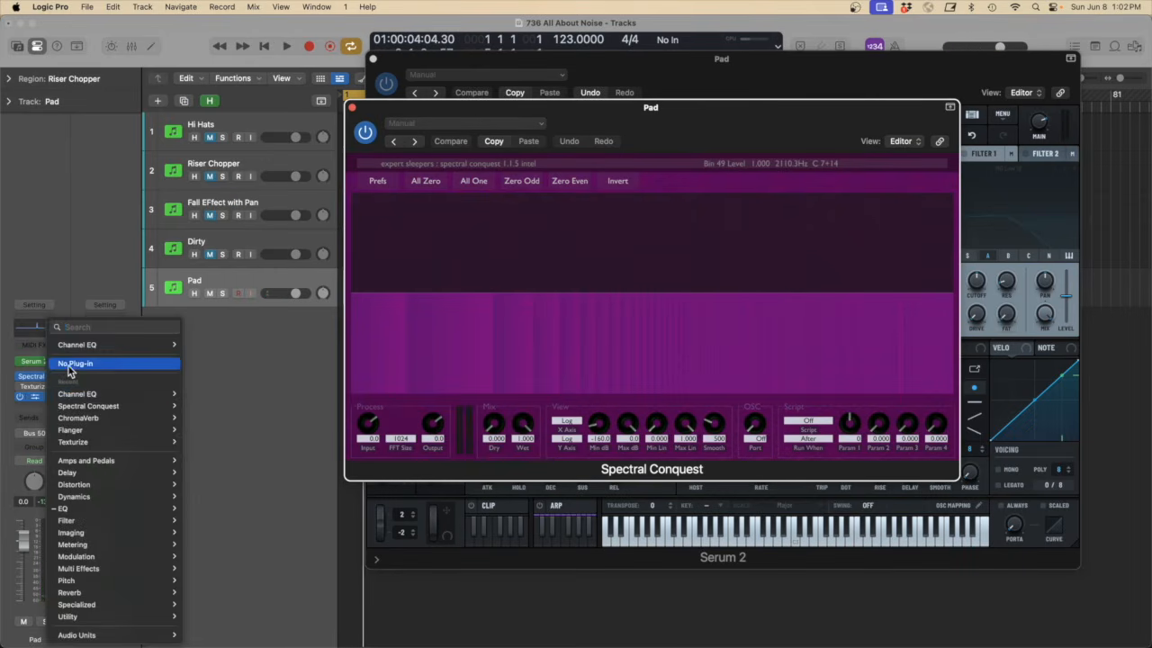
pyautogui.press('Escape')
# Set the levels of all Spectral Conquest frequency bins to zero
pyautogui.moveTo(364, 369)
pyautogui.mouseDown()
pyautogui.moveTo(359, 405)
pyautogui.moveTo(1075, 468)
pyautogui.mouseUp()
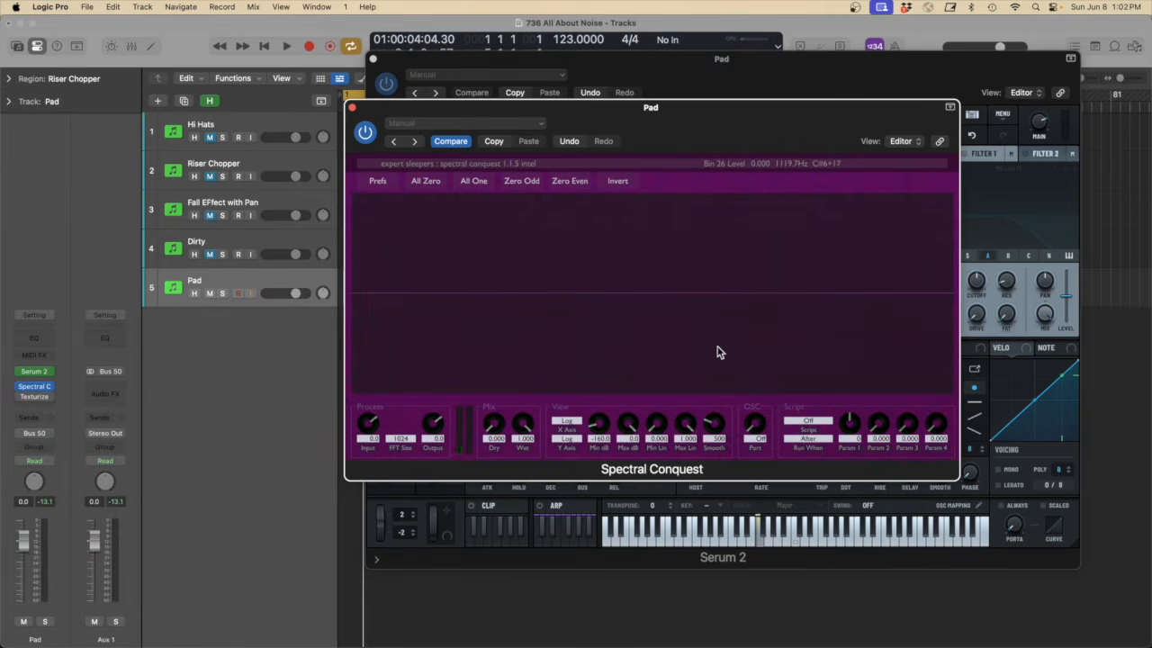
# Raise Spectral Conquest bins at octaves of C, including bin 48, to level 1.000, and play back the filtered pad
pyautogui.press('space')
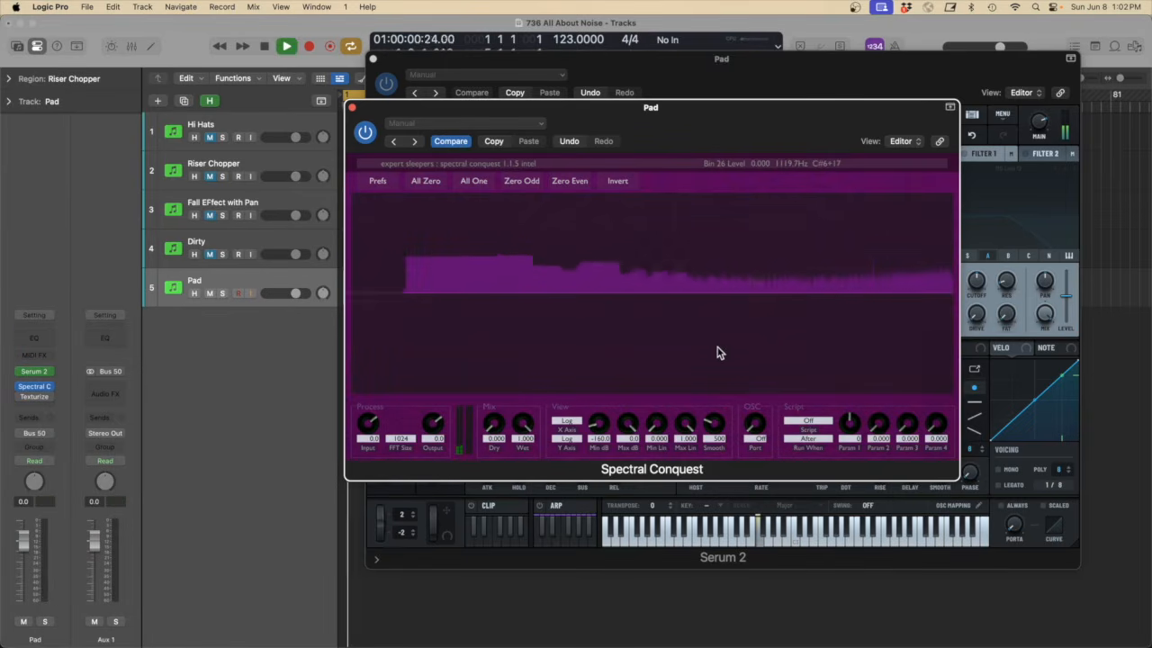
pyautogui.press('space')
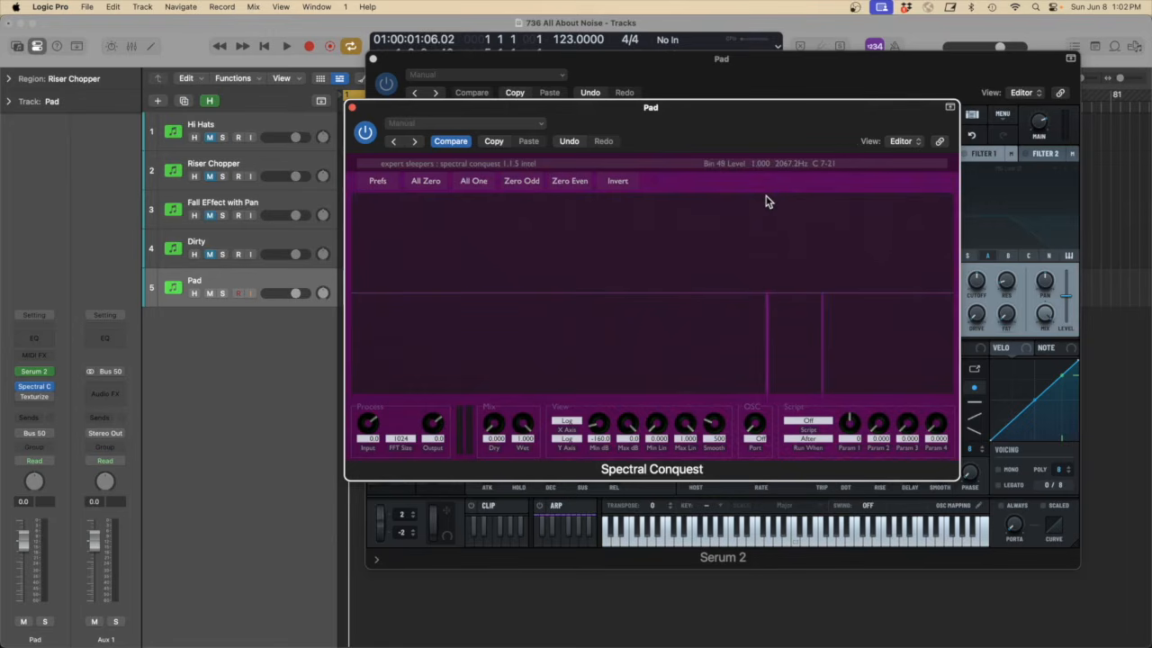
pyautogui.click(716, 196)
pyautogui.click(712, 198)
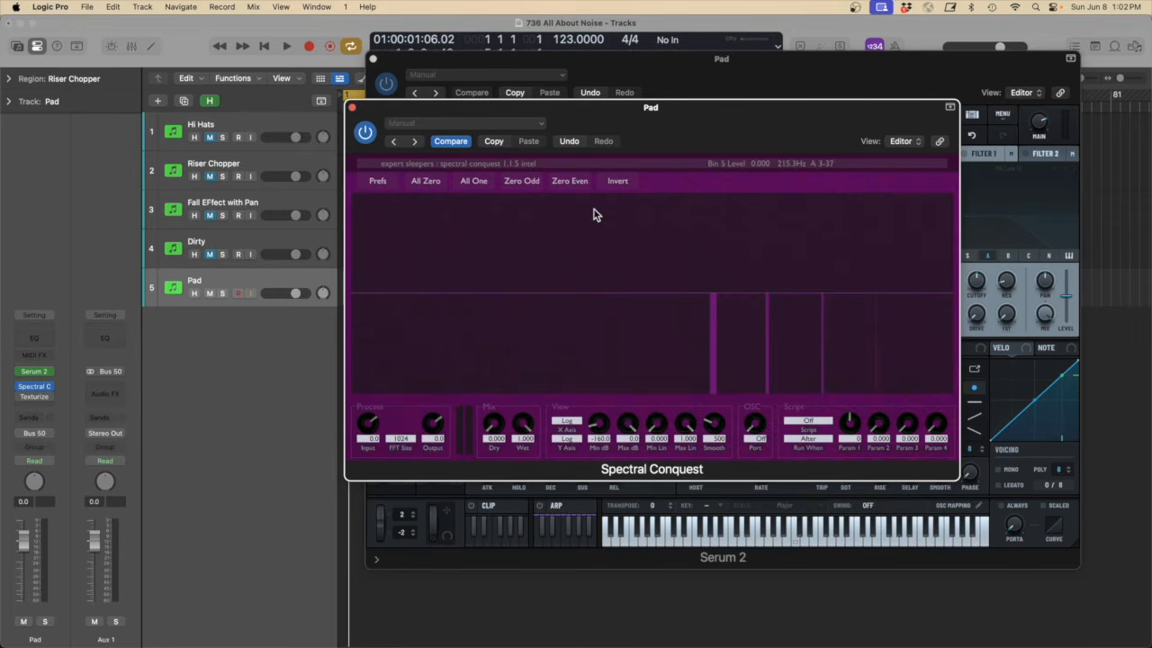
pyautogui.press('space')
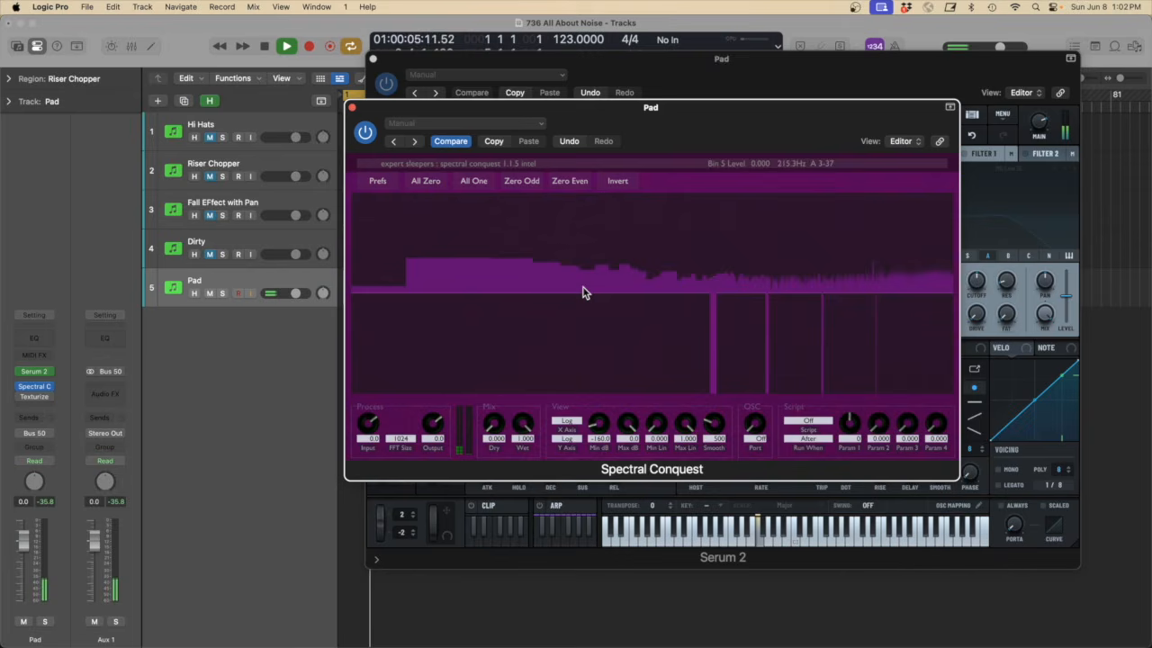
pyautogui.press('space')
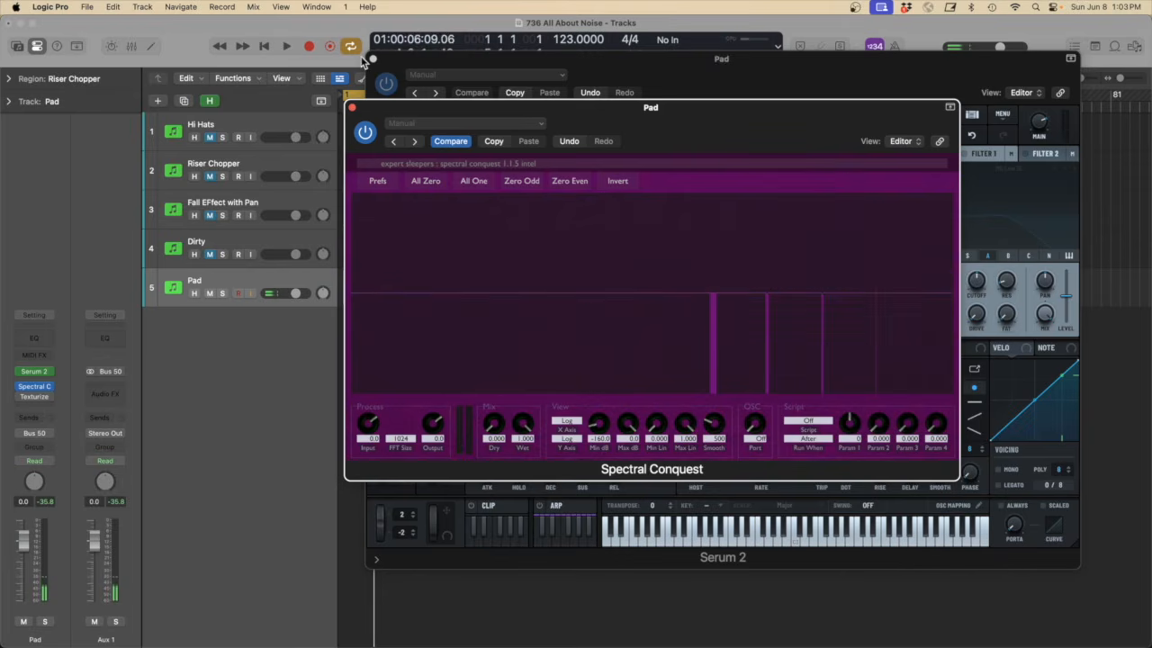
# Close the Serum 2 window, raise Spectral Conquest bin 6 to level 1.000, and audition the pad before closing the plug-in
pyautogui.click(374, 60)
pyautogui.click(375, 60)
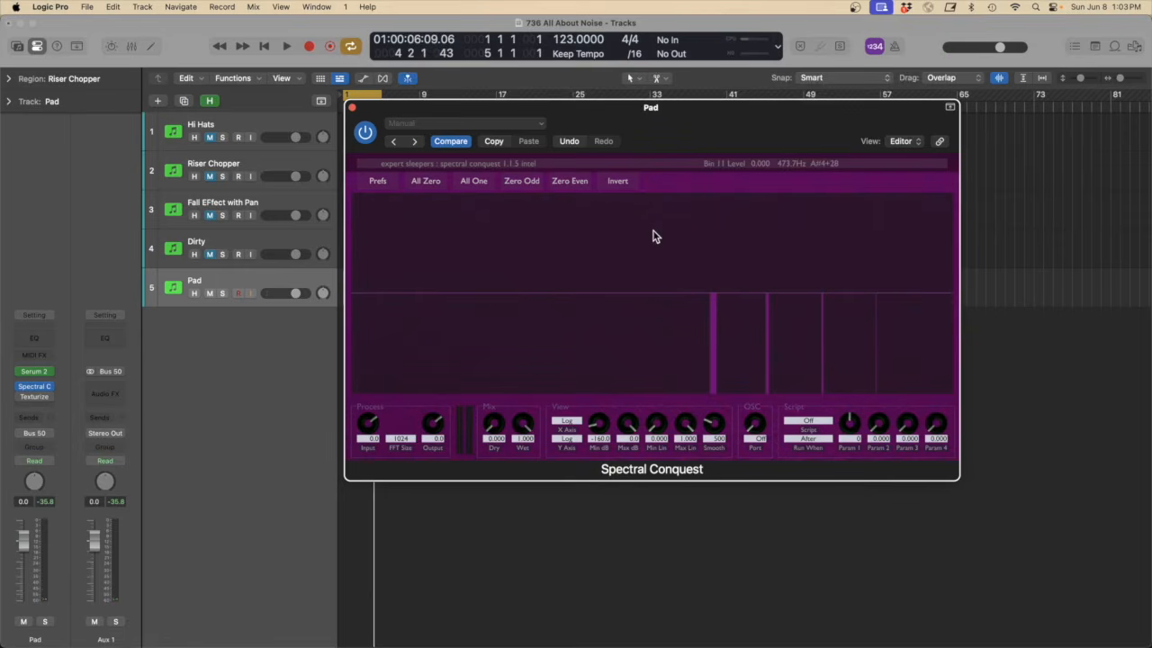
pyautogui.click(599, 209)
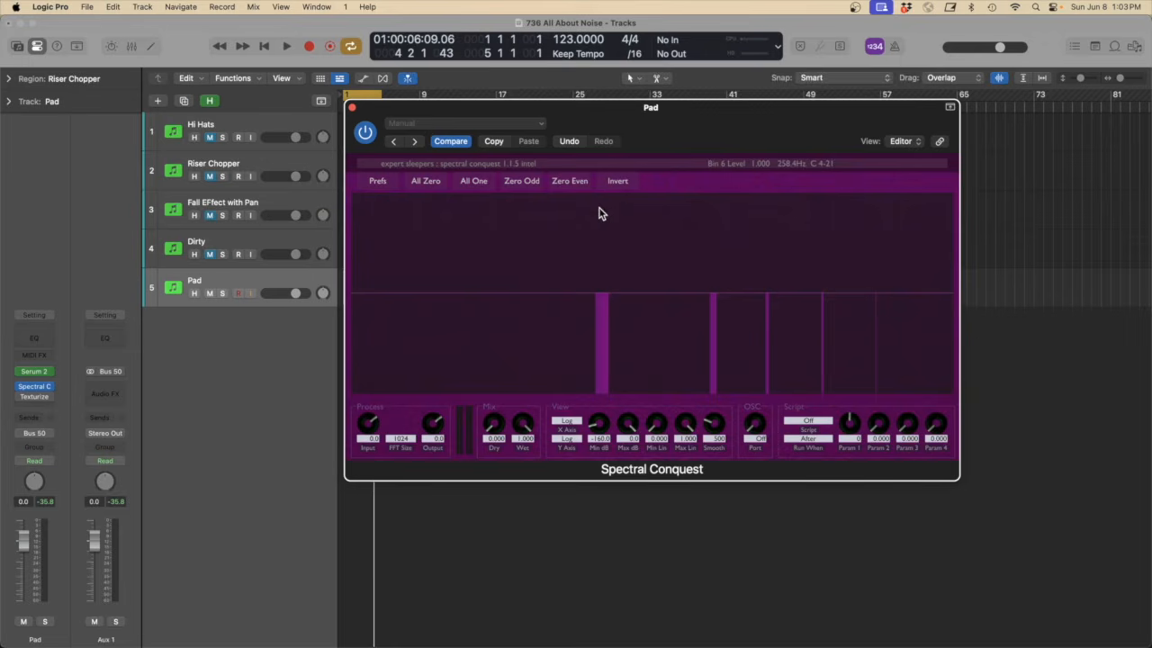
pyautogui.press('space')
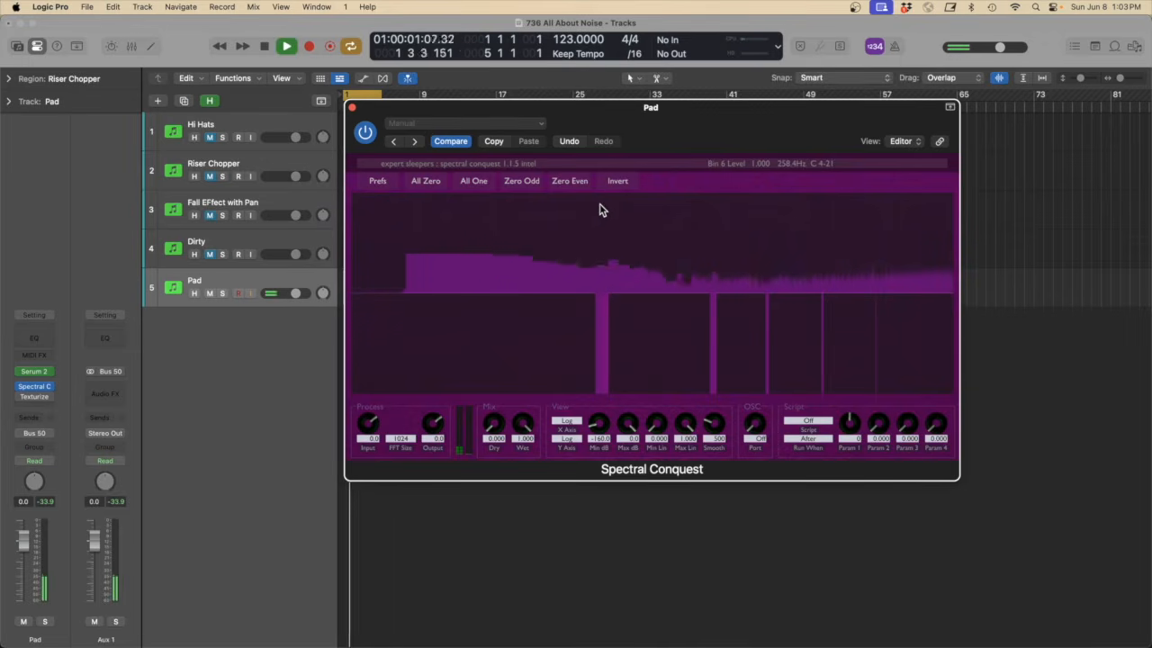
pyautogui.press('space')
pyautogui.click(352, 108)
# Play back the filtered Pad region in the arrangement and stop playback
pyautogui.press('space')
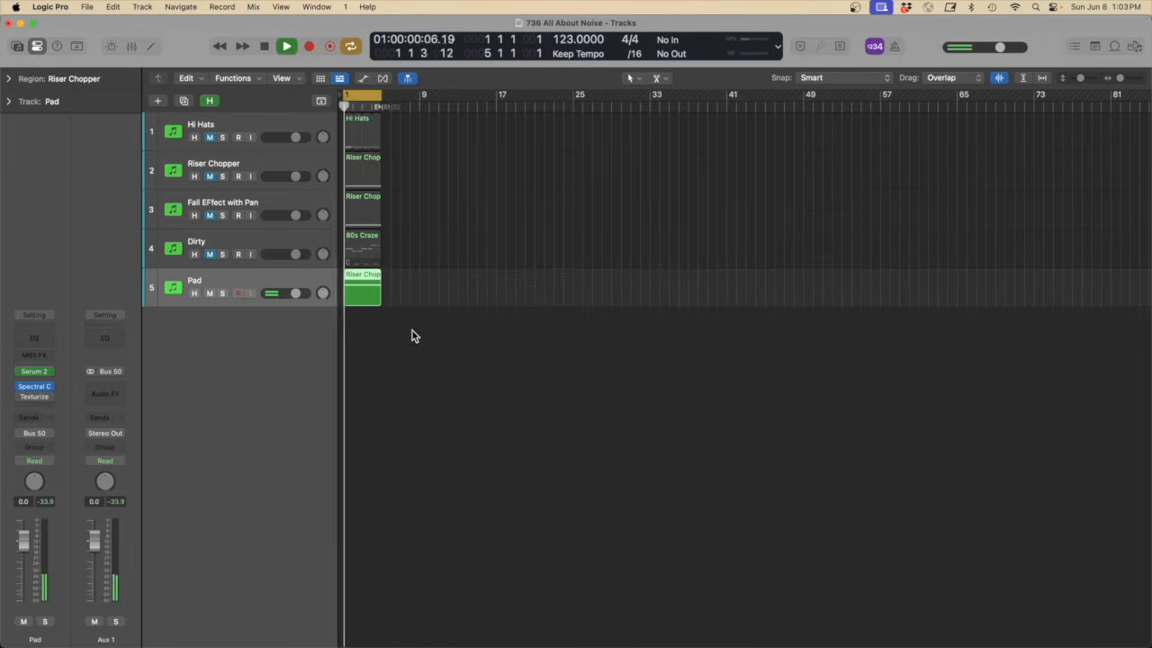
pyautogui.keyDown('ctrl'); pyautogui.keyDown('alt'); pyautogui.click(458, 385); pyautogui.keyUp('alt'); pyautogui.keyUp('ctrl')
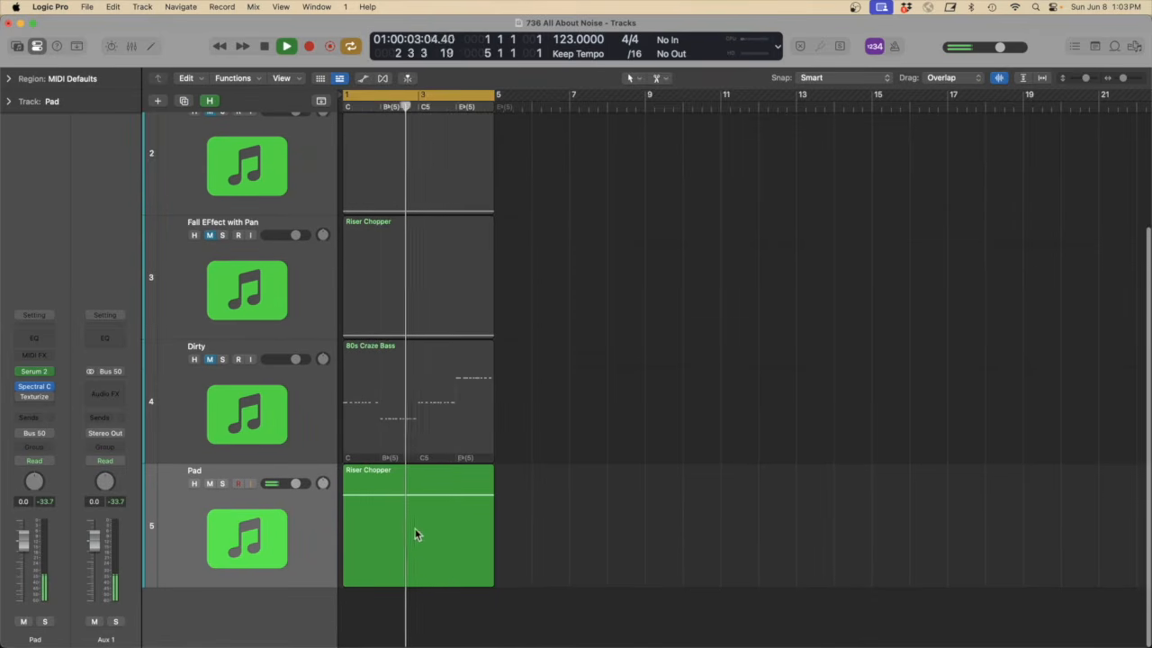
pyautogui.keyDown('ctrl'); pyautogui.keyDown('alt'); pyautogui.click(514, 475); pyautogui.keyUp('alt'); pyautogui.keyUp('ctrl')
pyautogui.press('space')
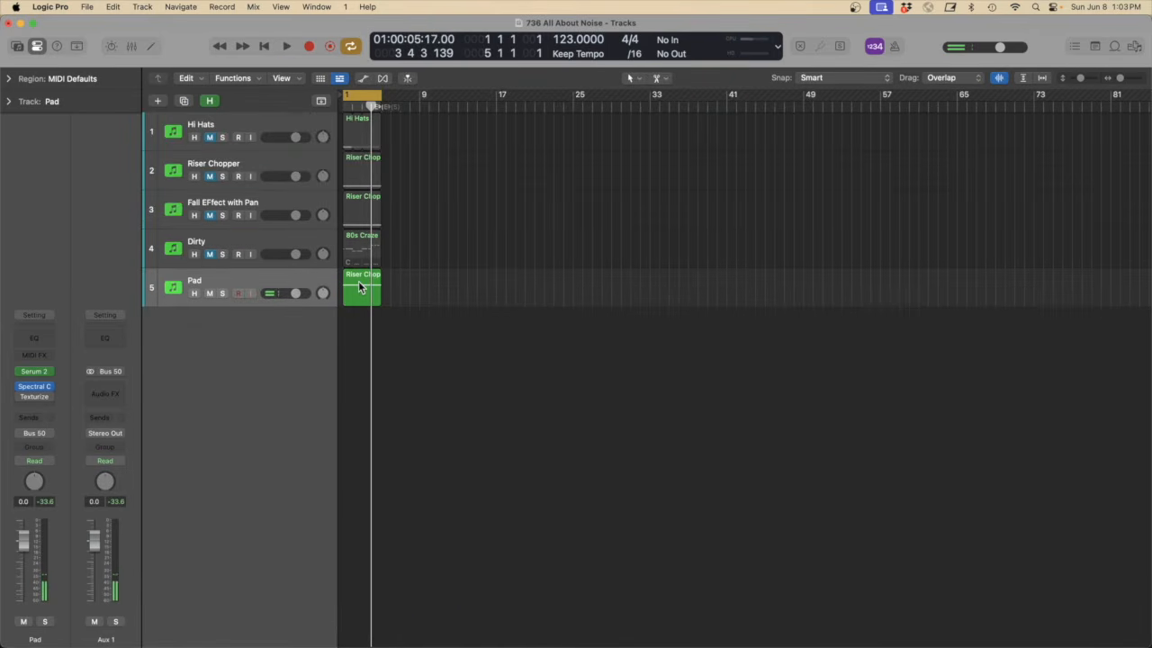
# Bounce the Pad track's region in place to a new track named Pad C
pyautogui.rightClick(361, 283)
pyautogui.click(387, 300)
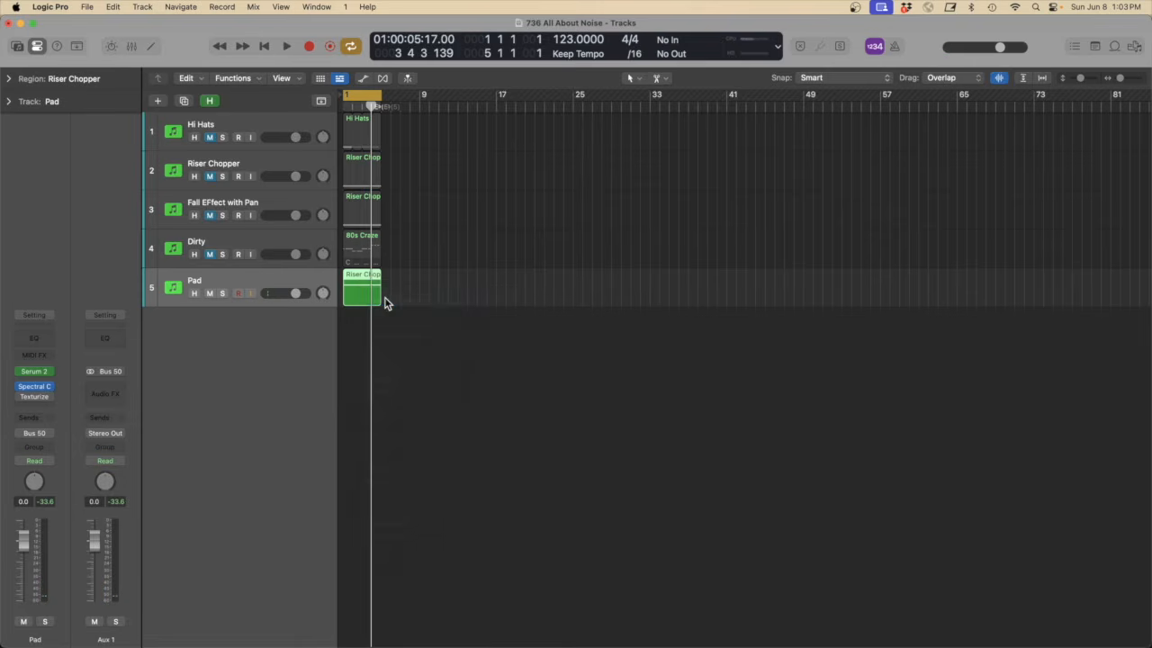
pyautogui.write('P')
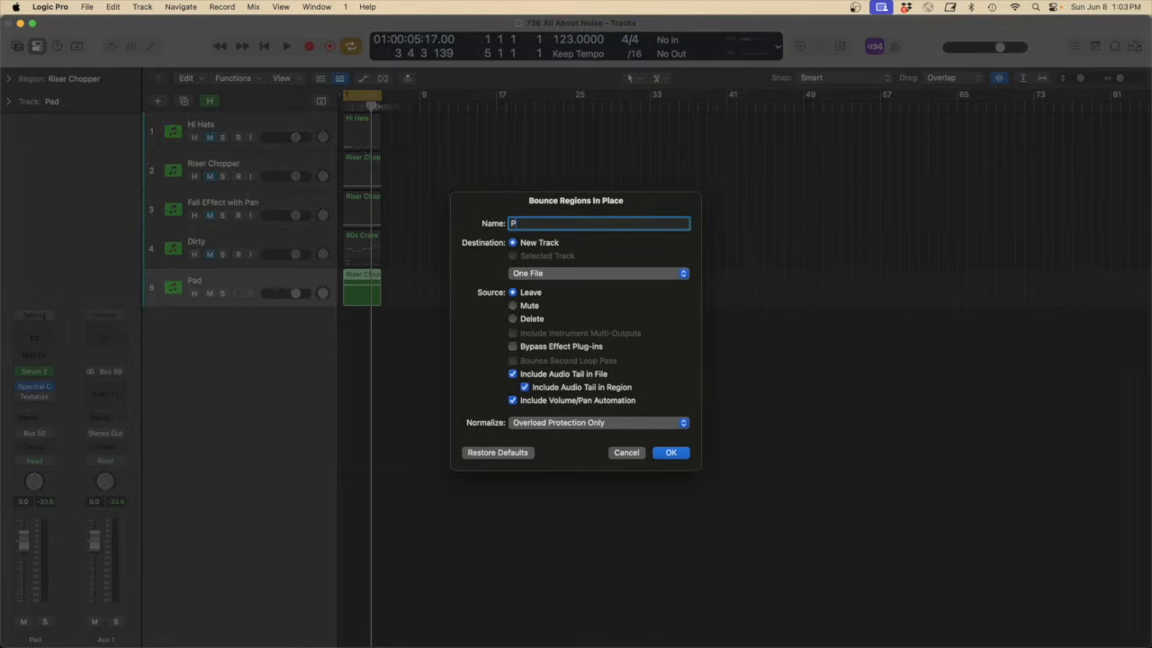
pyautogui.write('ad C')
pyautogui.press('Return')
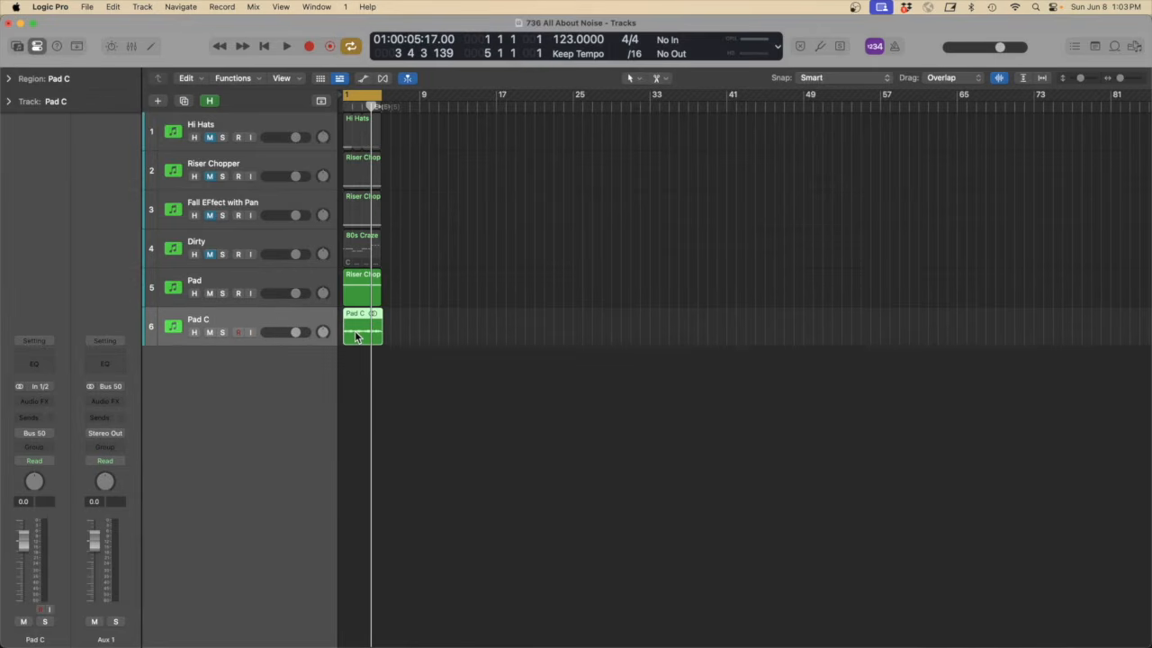
# Examine the bounced Pad C region's waveform in the audio editor and its basic and additional region parameters
pyautogui.doubleClick(357, 328)
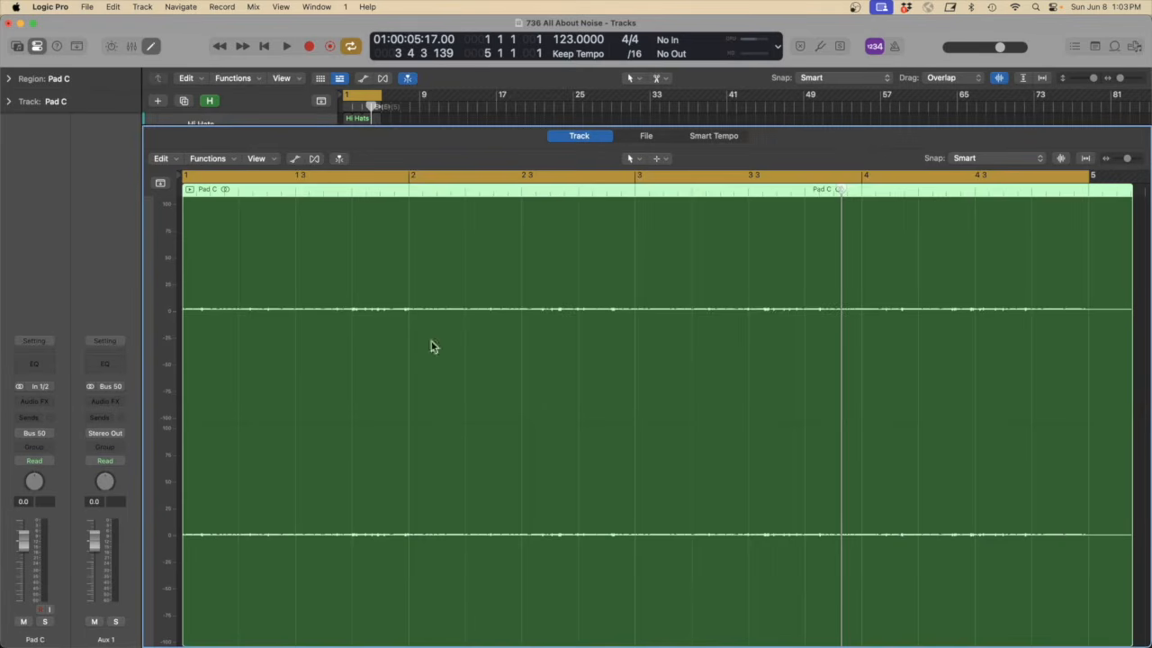
pyautogui.click(146, 46)
pyautogui.click(8, 78)
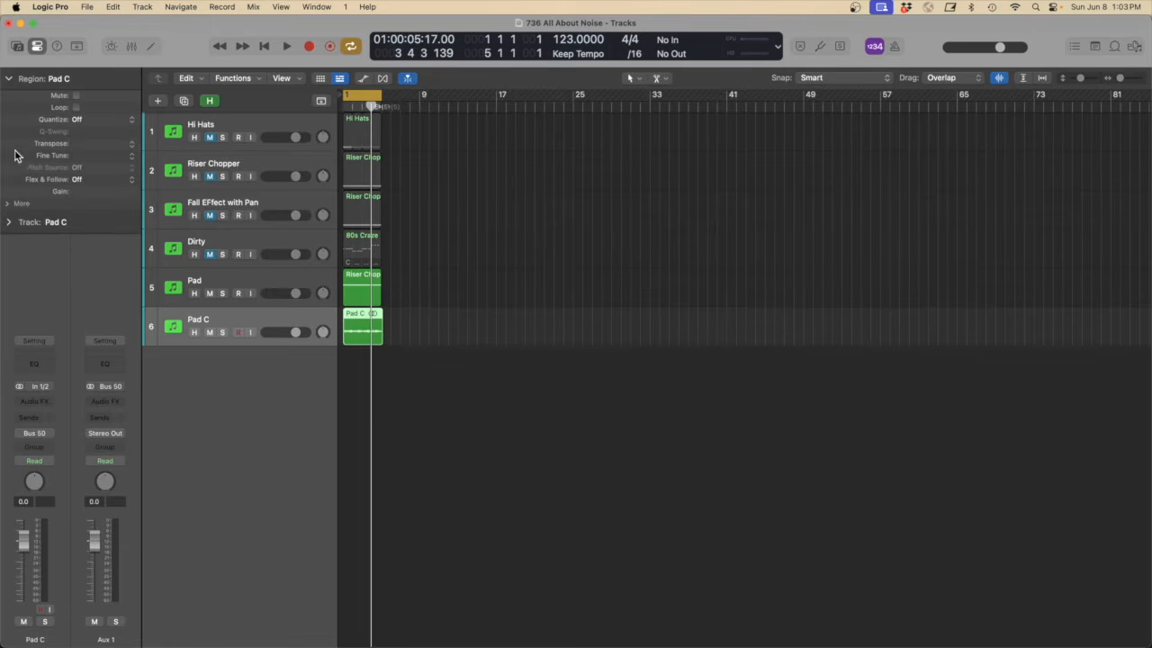
pyautogui.click(7, 203)
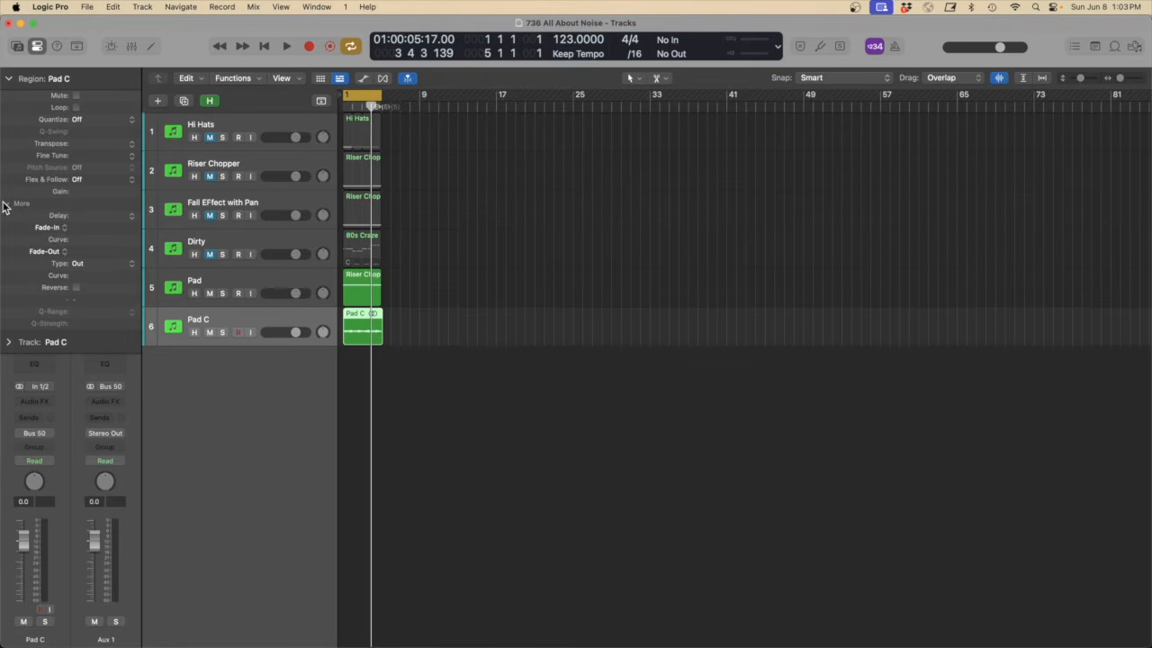
pyautogui.click(9, 205)
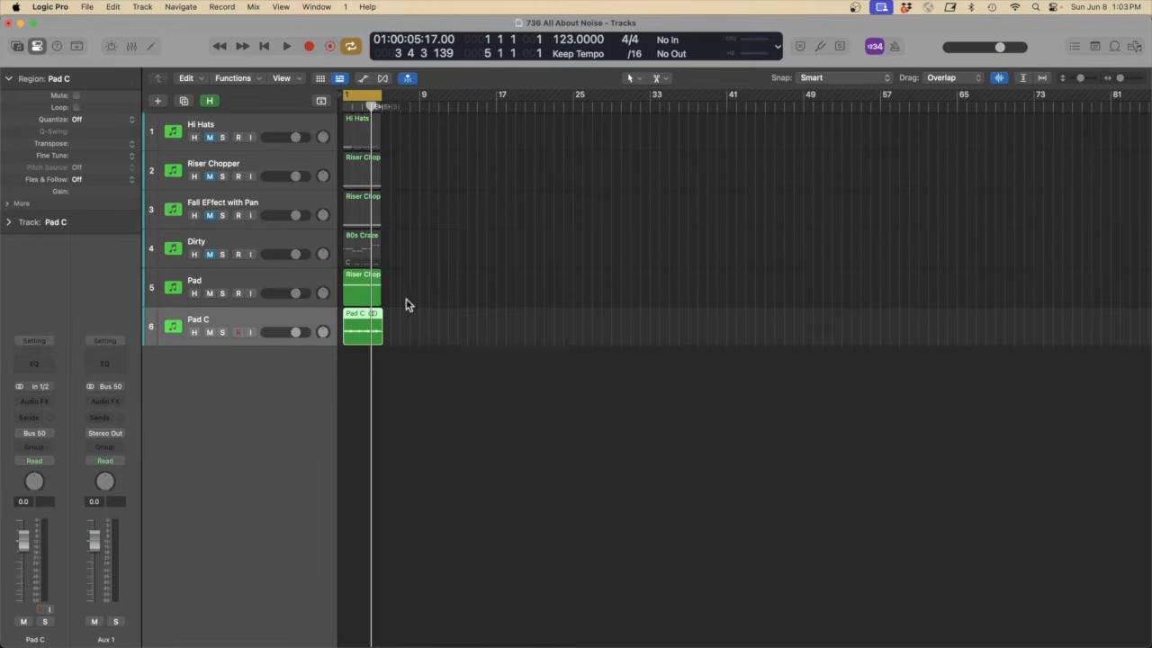
pyautogui.click(491, 345)
pyautogui.click(366, 330)
pyautogui.click(9, 222)
pyautogui.click(9, 223)
pyautogui.click(8, 204)
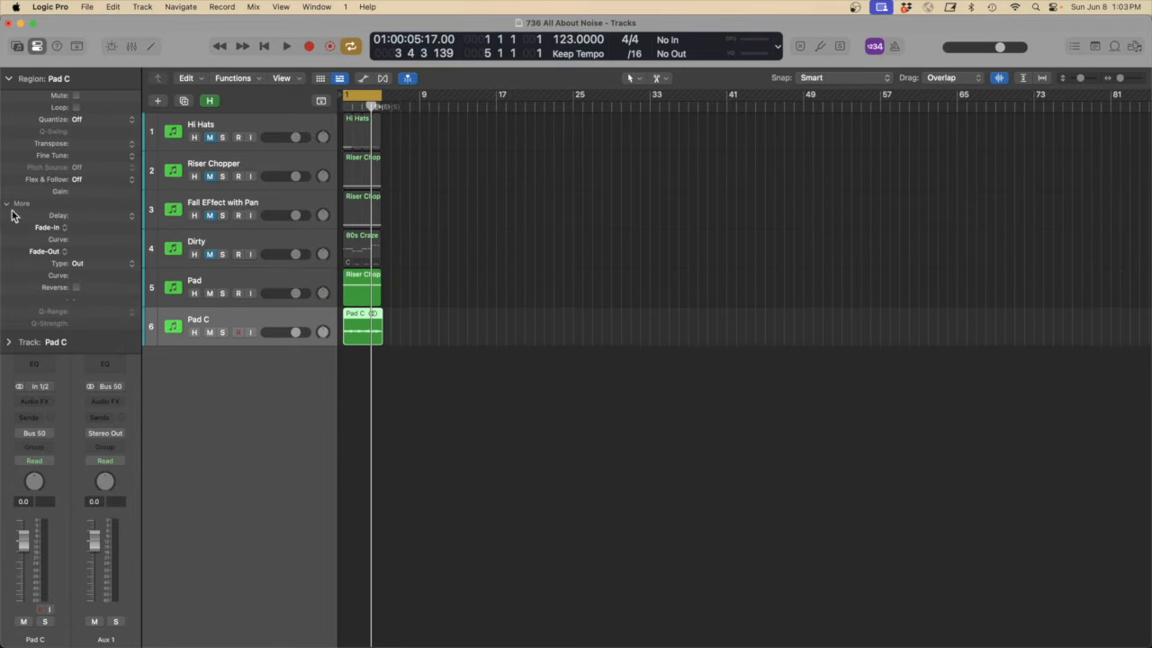
pyautogui.click(8, 205)
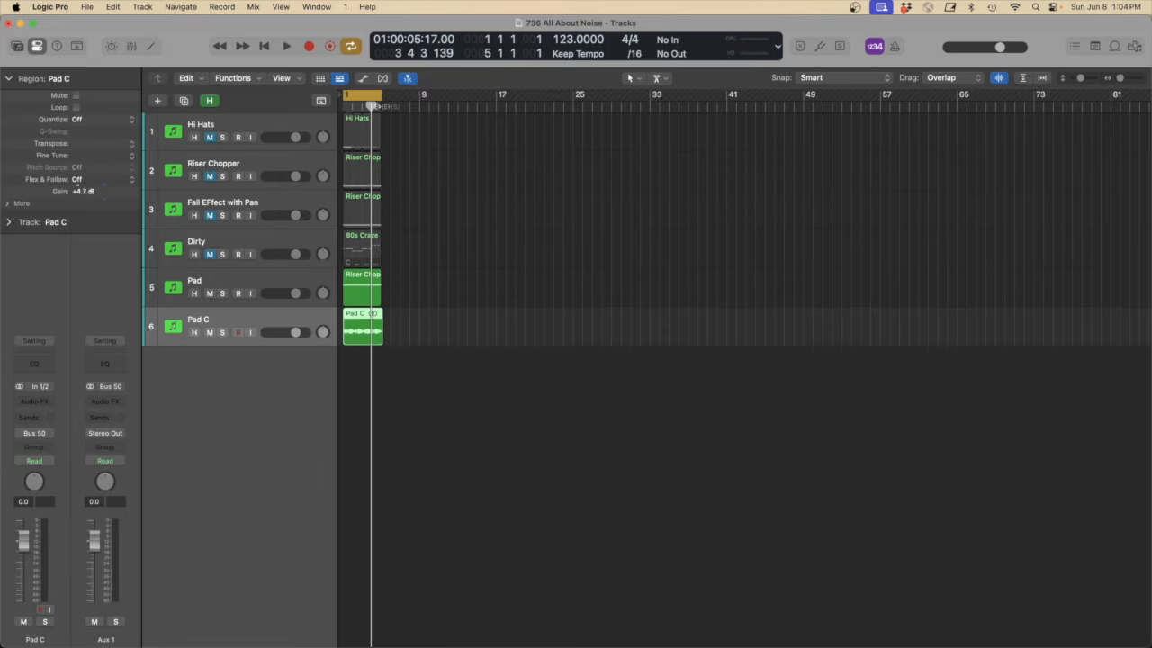
# Raise the Pad C region's gain to +10.3 dB and audition it, leaving the original Pad track muted
pyautogui.moveTo(84, 191); pyautogui.dragTo(85, 107)
pyautogui.click(222, 332)
pyautogui.press('space')
pyautogui.click(221, 333)
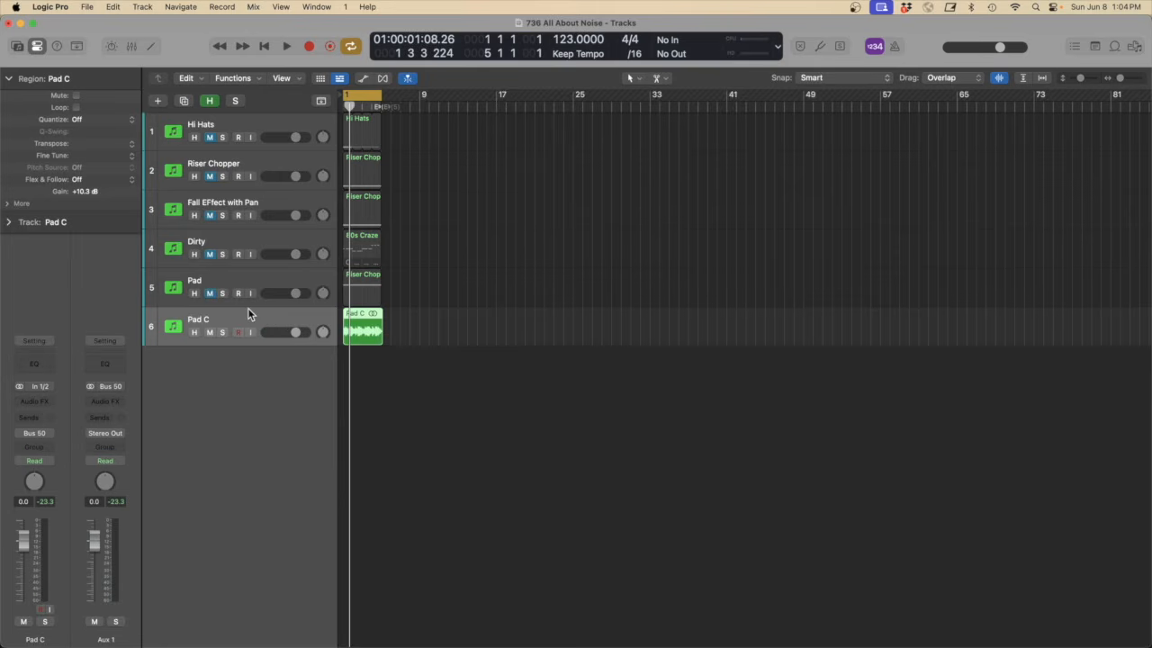
# Convert the Pad C region to a new Sampler track with zones from regions, and delete the created MIDI trigger region
pyautogui.rightClick(369, 332)
pyautogui.click(410, 345)
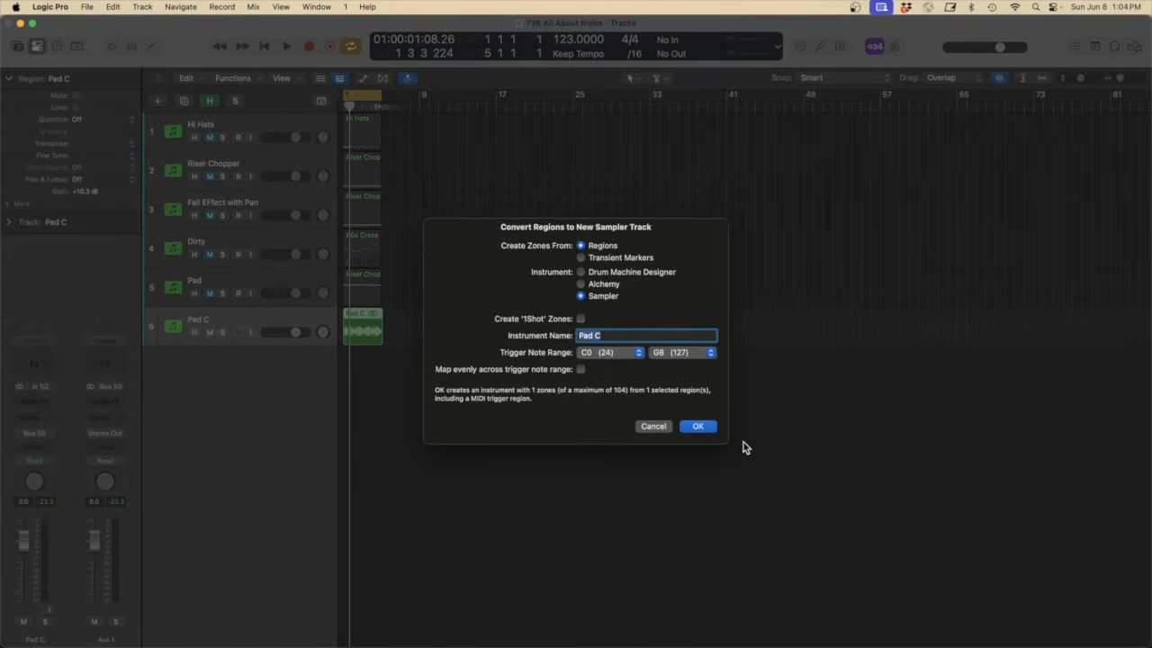
pyautogui.click(698, 427)
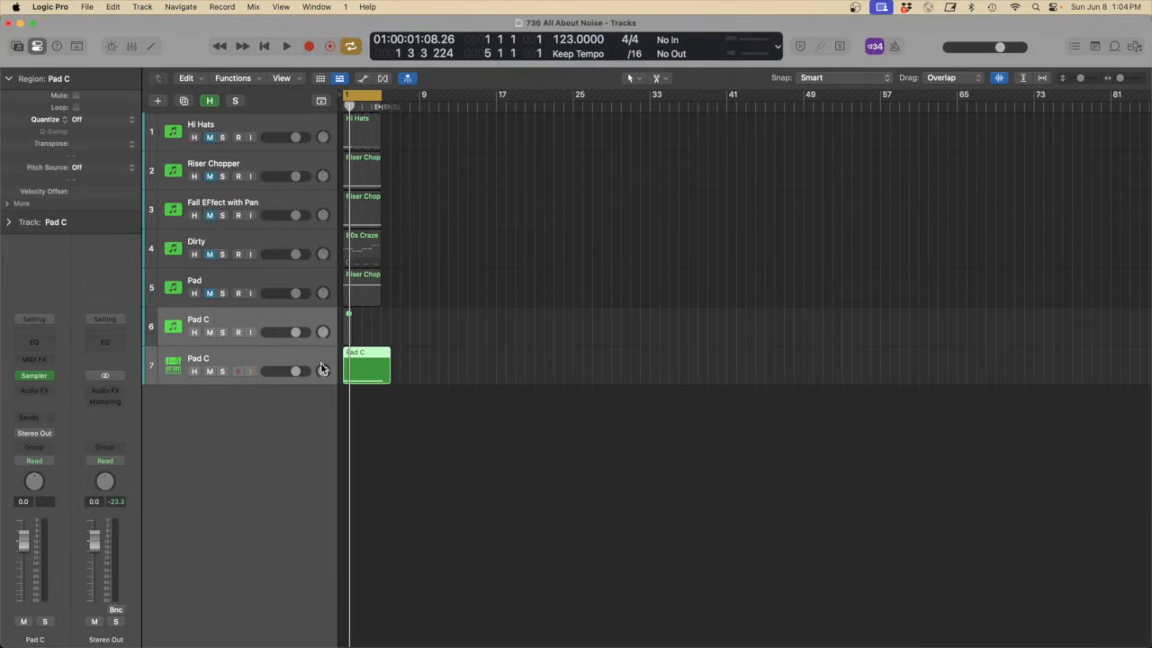
pyautogui.press('Delete')
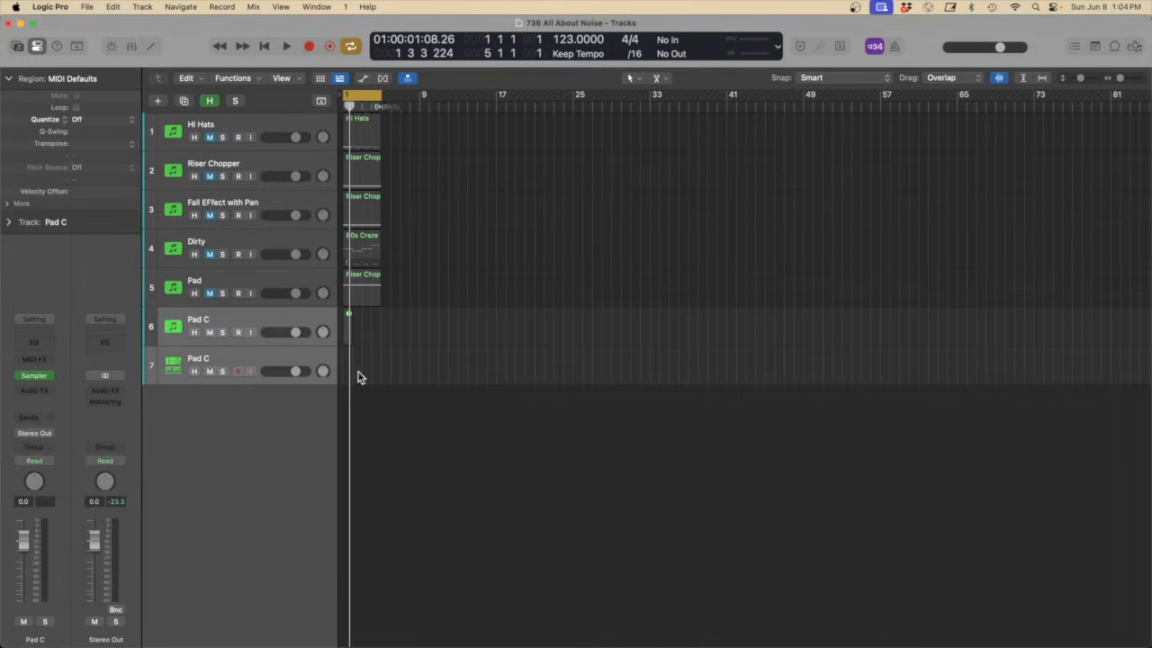
# In the Pad C track's Sampler, set the zone's root key to C2 and extend its key range from C0 to G8
pyautogui.click(244, 360)
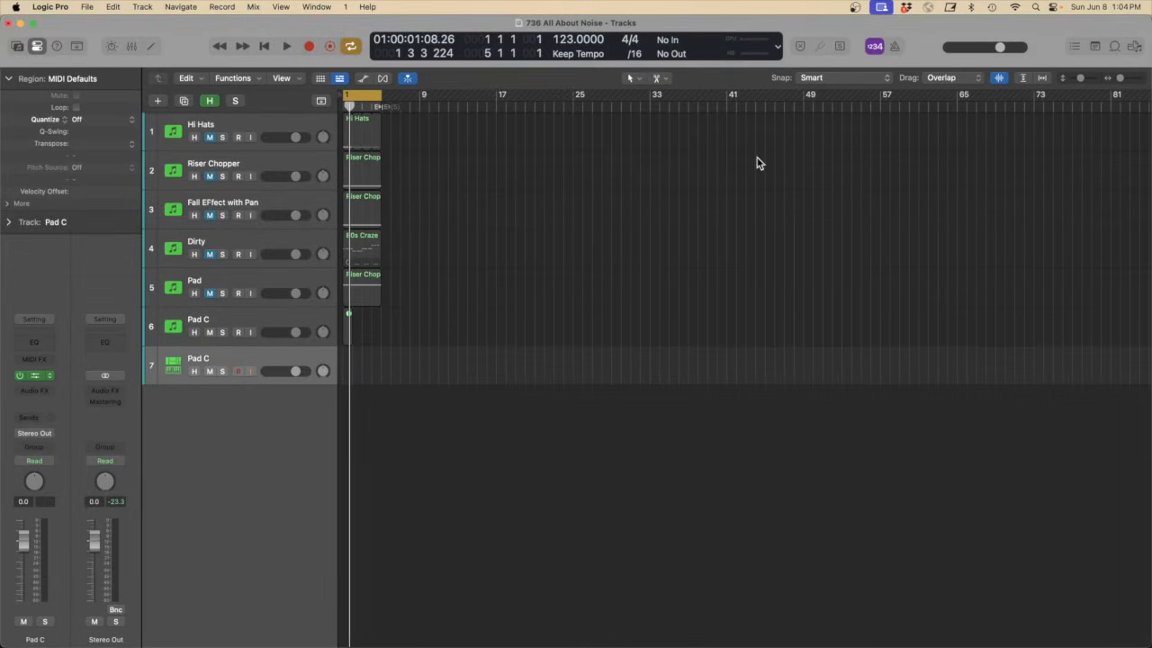
pyautogui.moveTo(692, 176); pyautogui.dragTo(766, 89)
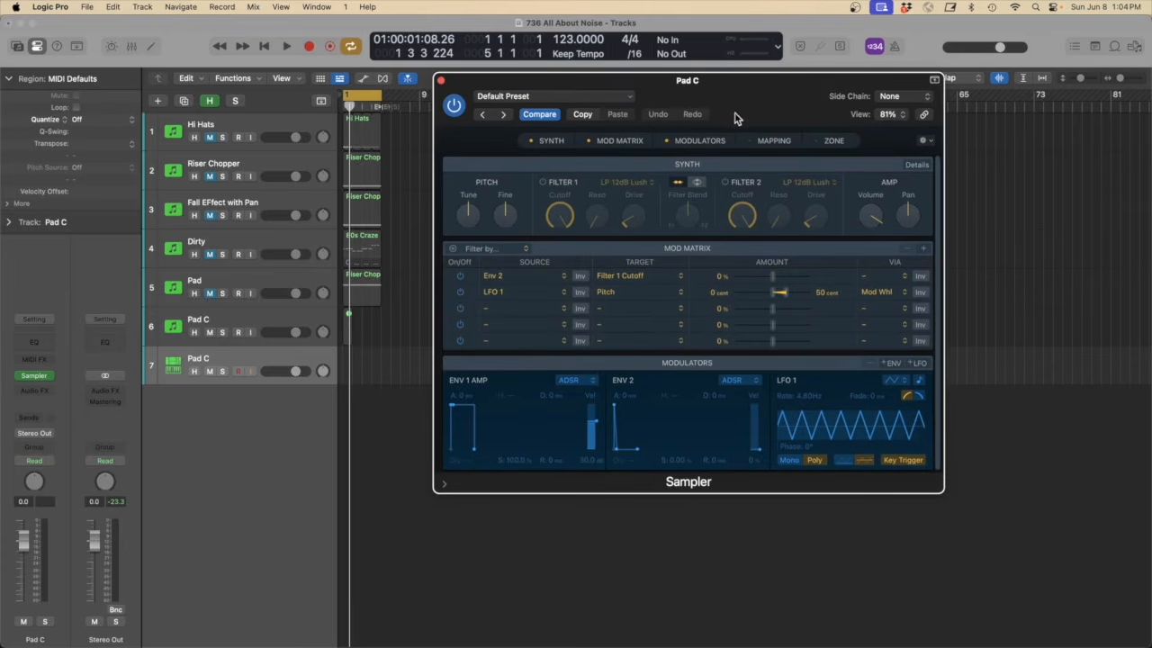
pyautogui.click(777, 142)
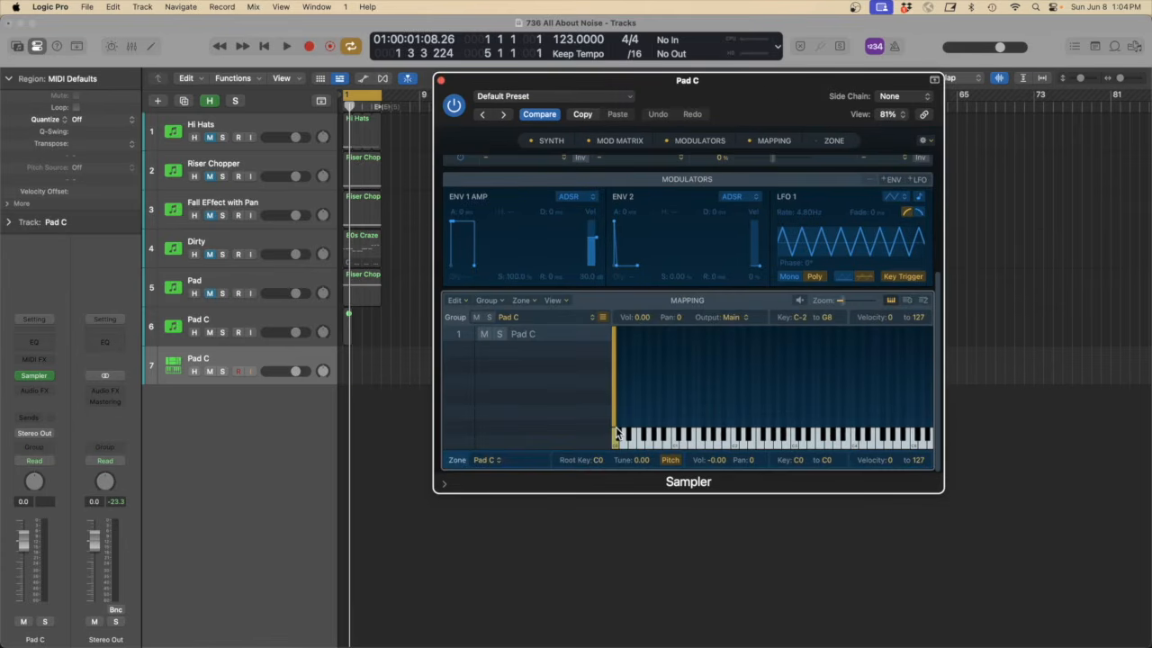
pyautogui.moveTo(597, 463); pyautogui.dragTo(1080, 412)
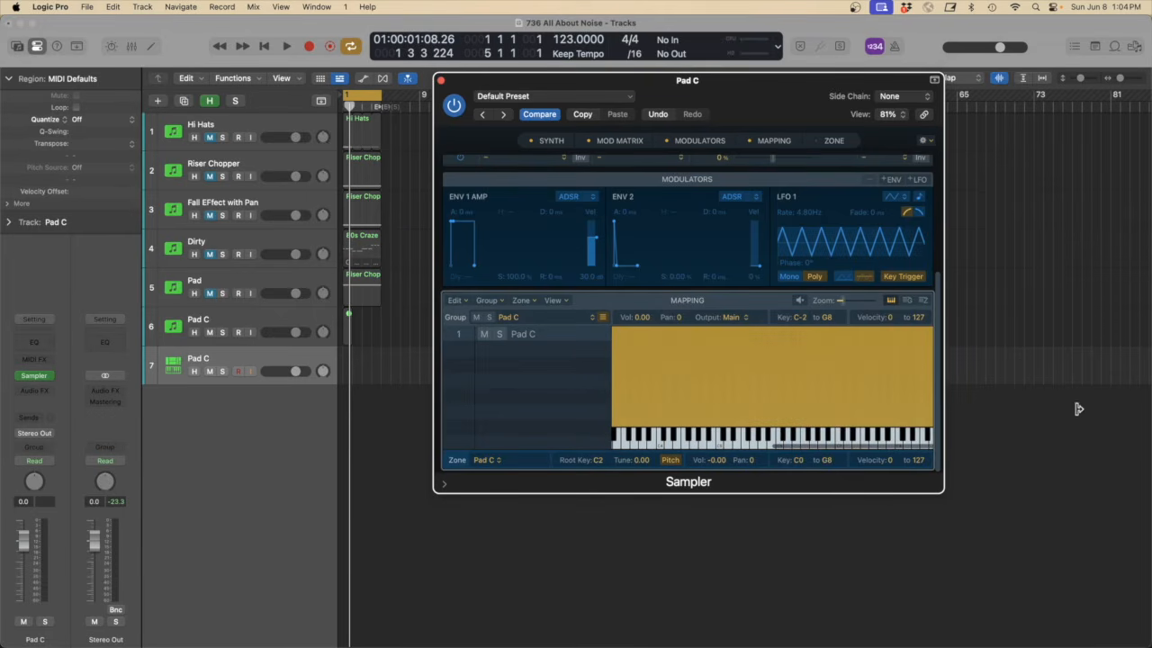
pyautogui.click(676, 381)
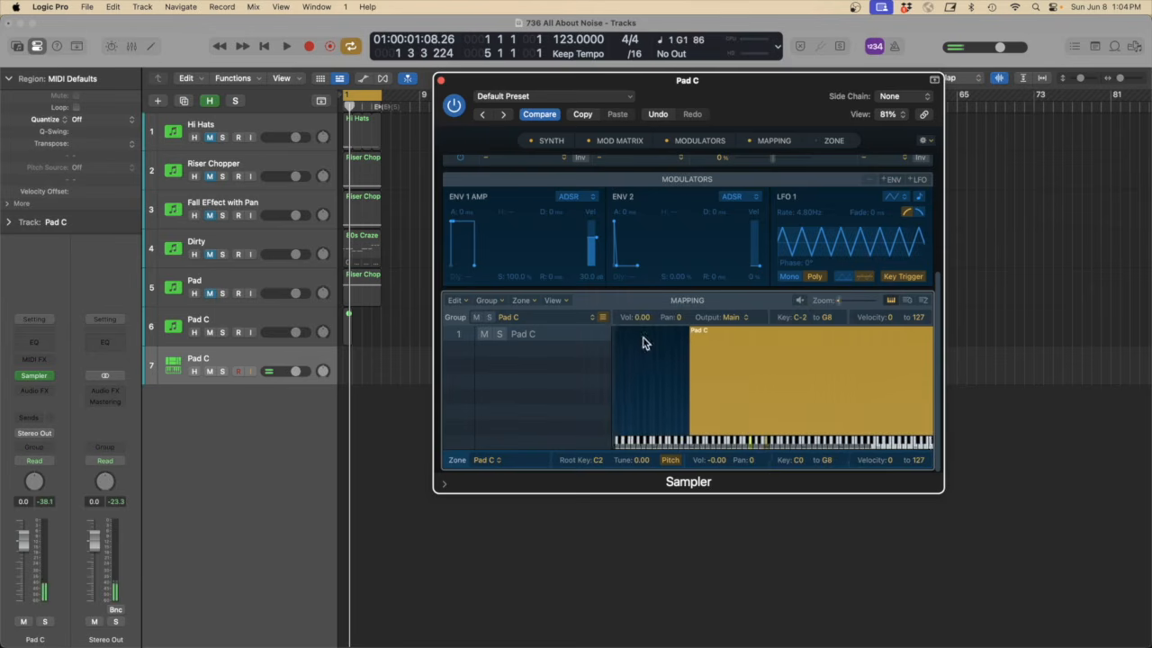
# Enable Sampler's Filter 1 with the LP 12dB Lush type and raise its drive
pyautogui.scroll(4, 763, 235)
pyautogui.scroll(-1, 762, 236)
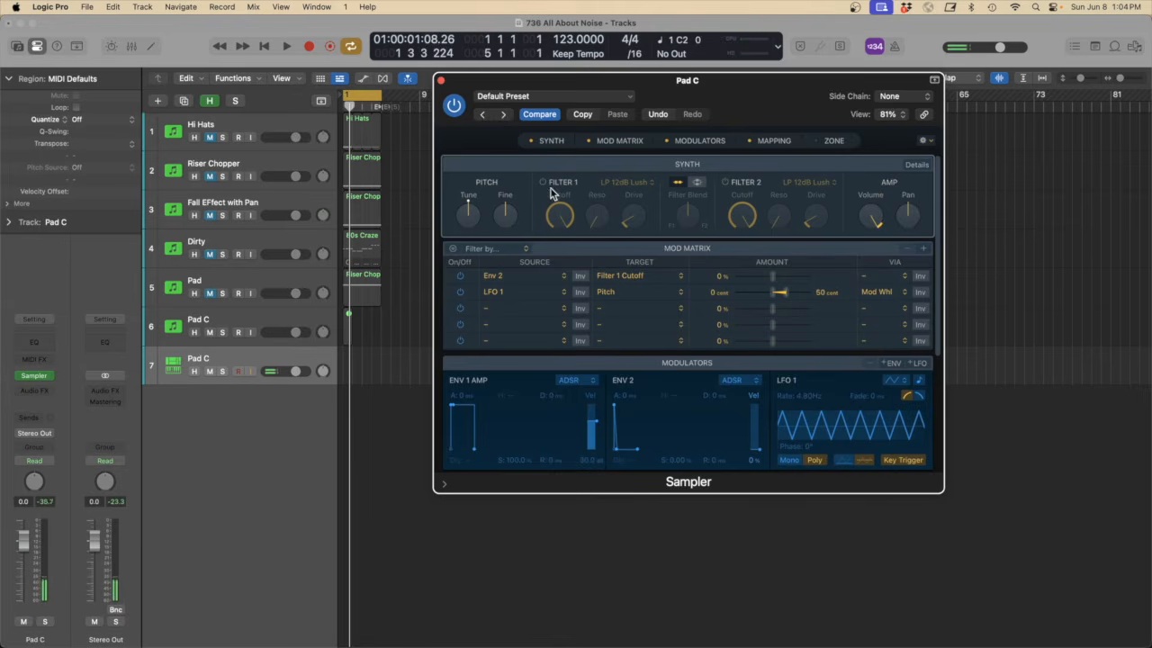
pyautogui.moveTo(630, 225); pyautogui.dragTo(631, 123)
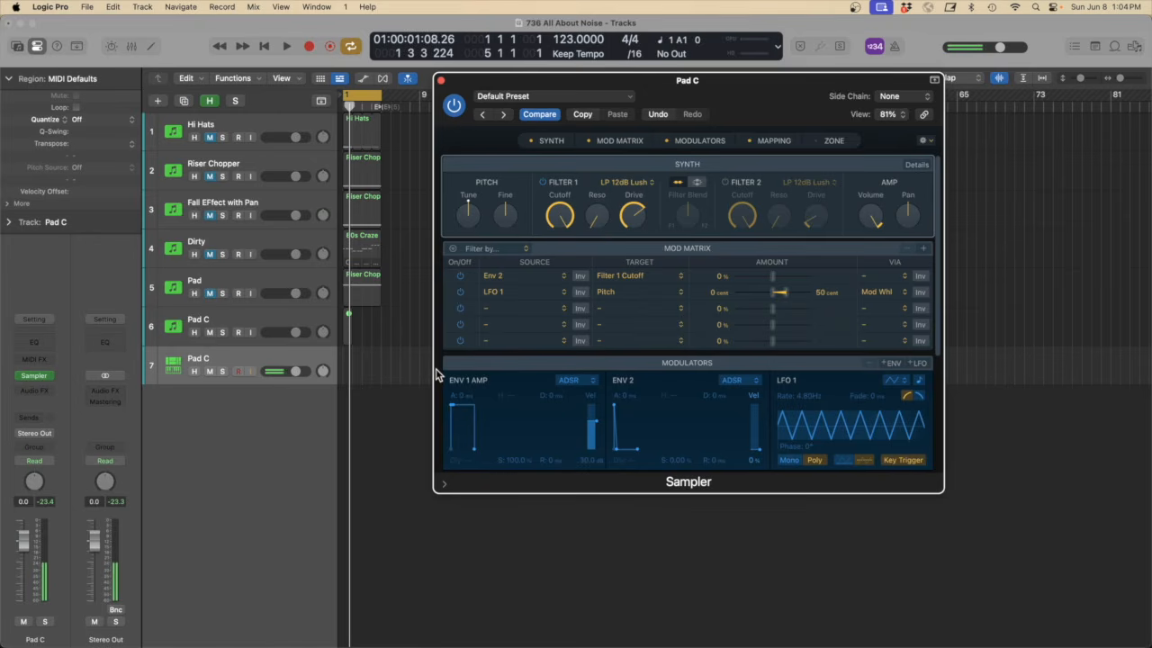
# Add a Channel EQ to the Pad C Sampler track and enable its low cut at 106 Hz
pyautogui.click(48, 390)
pyautogui.click(58, 279)
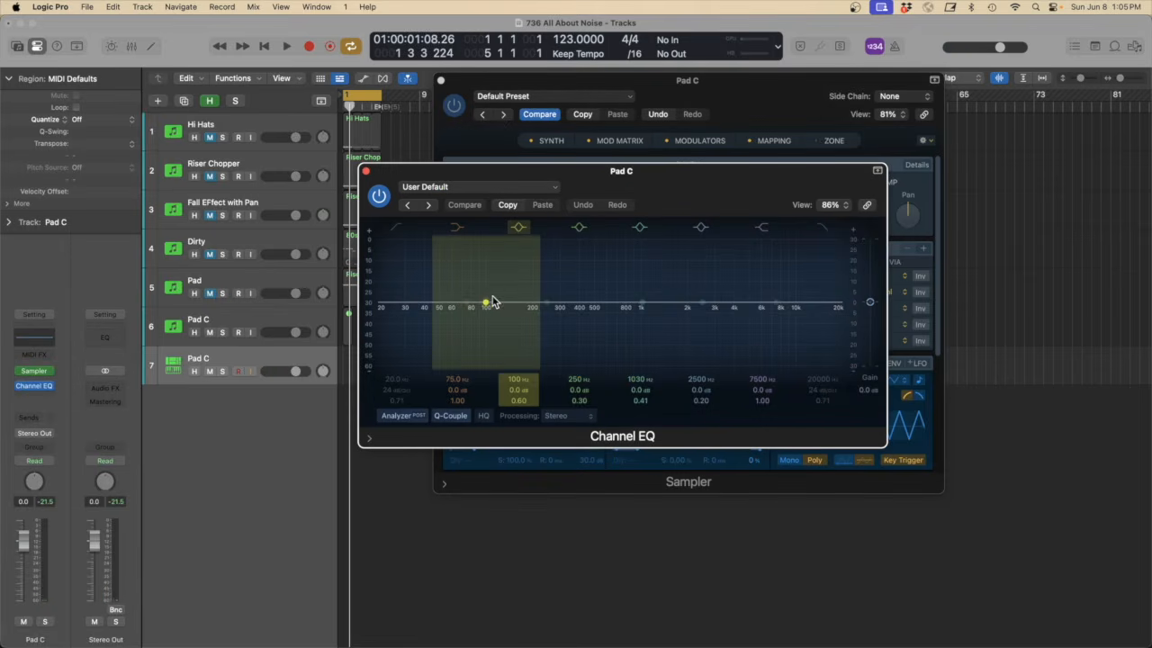
pyautogui.click(391, 226)
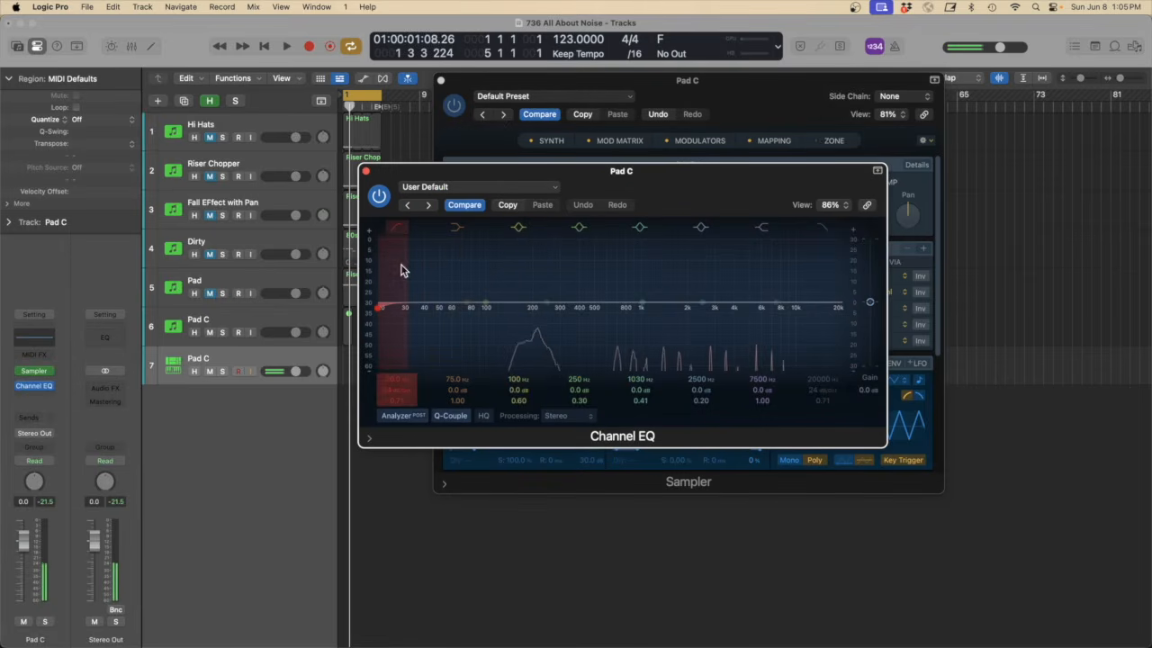
pyautogui.moveTo(396, 380); pyautogui.dragTo(395, 335)
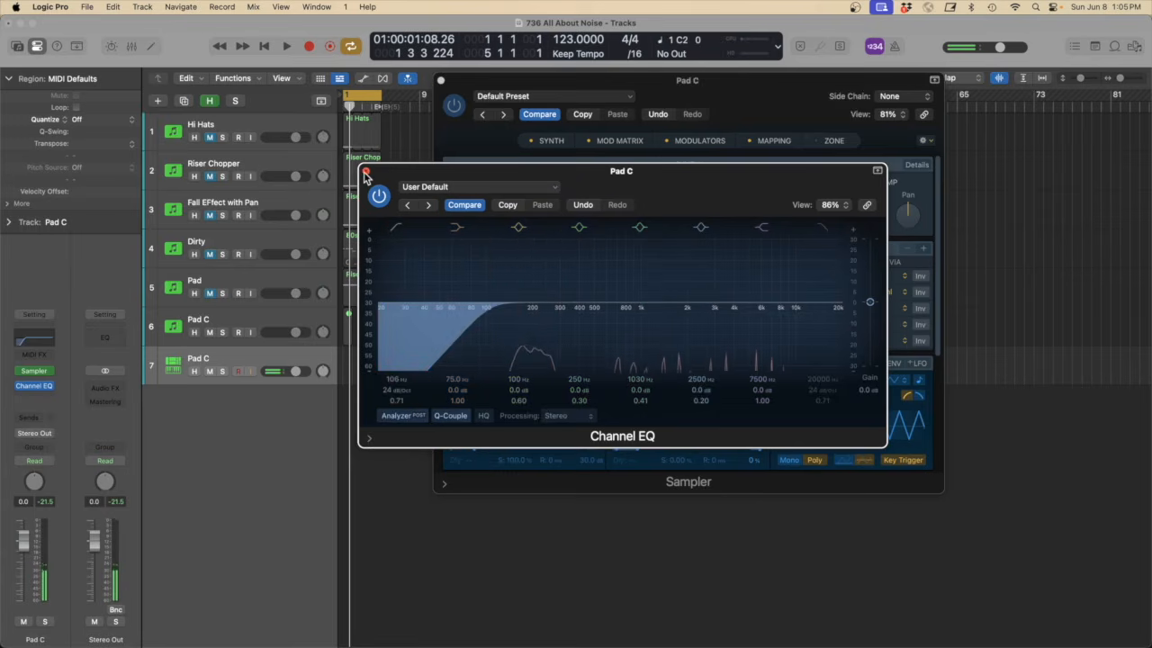
pyautogui.click(365, 172)
# Add the Texturize effect after the Channel EQ on the Pad C Sampler track, leaving its vinyl 1 texture loaded
pyautogui.click(42, 398)
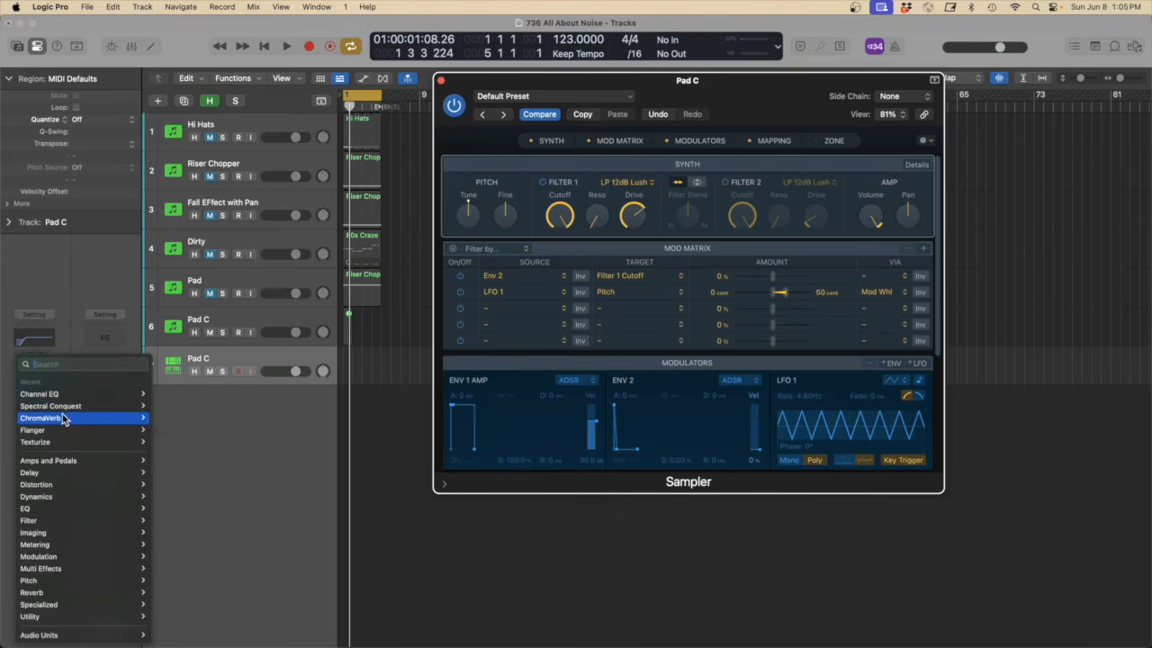
pyautogui.moveTo(59, 441)
pyautogui.click(165, 446)
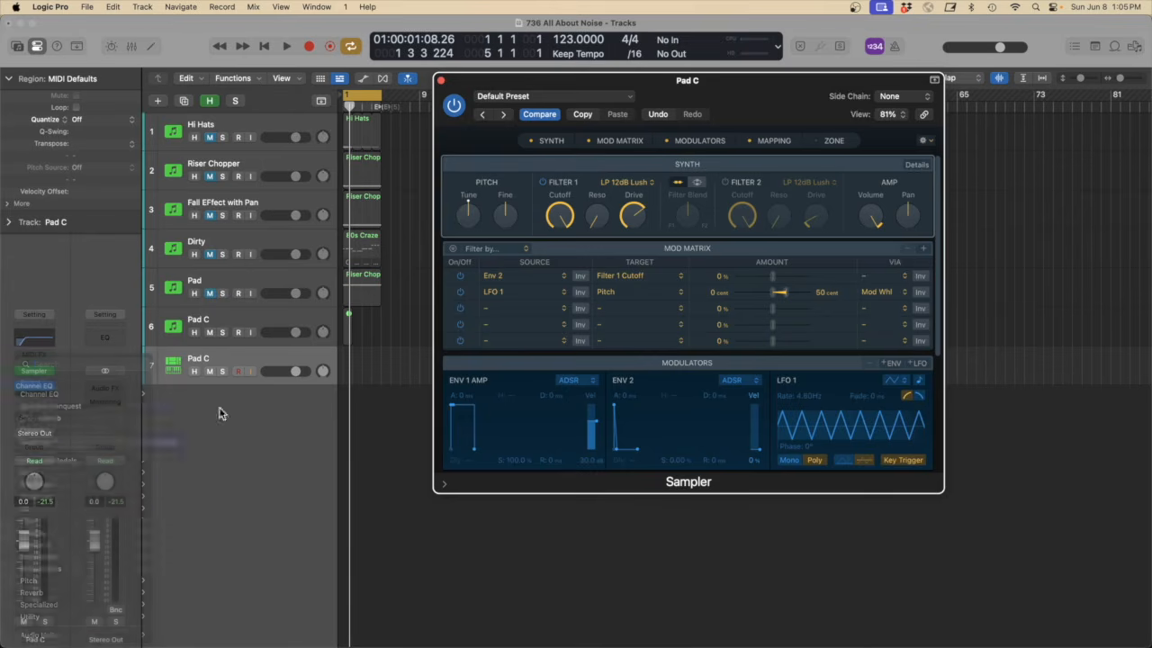
pyautogui.moveTo(508, 171); pyautogui.dragTo(817, 96)
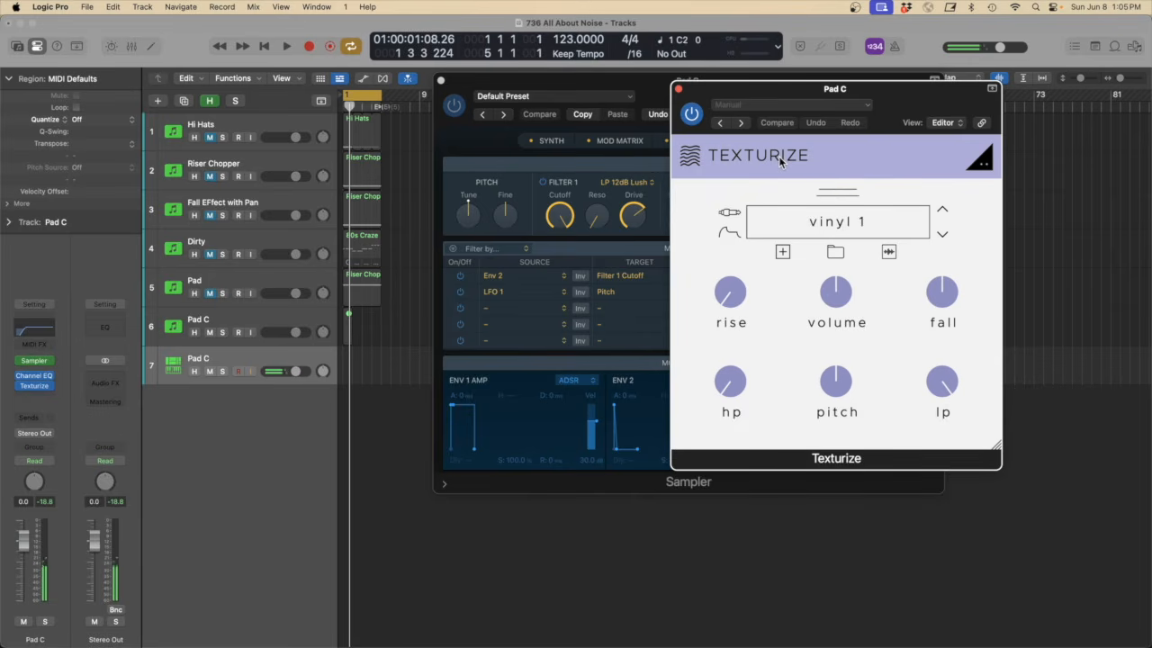
pyautogui.click(678, 88)
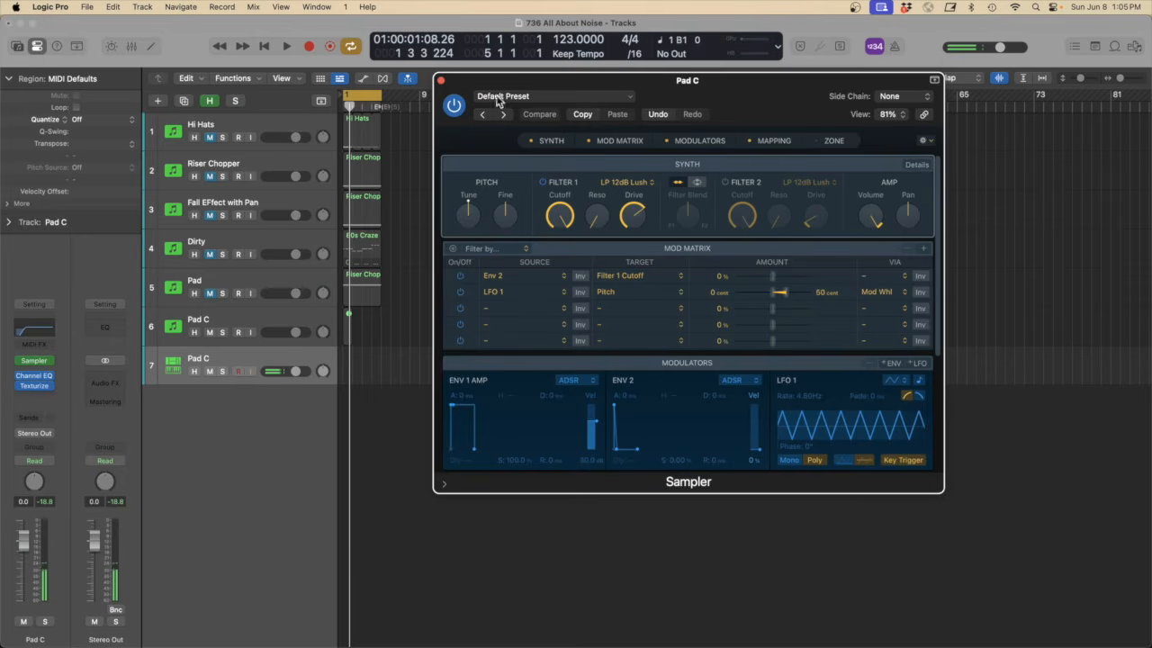
pyautogui.click(440, 81)
# Add a ChromaVerb reverb after Texturize on the Pad C Sampler track
pyautogui.click(33, 397)
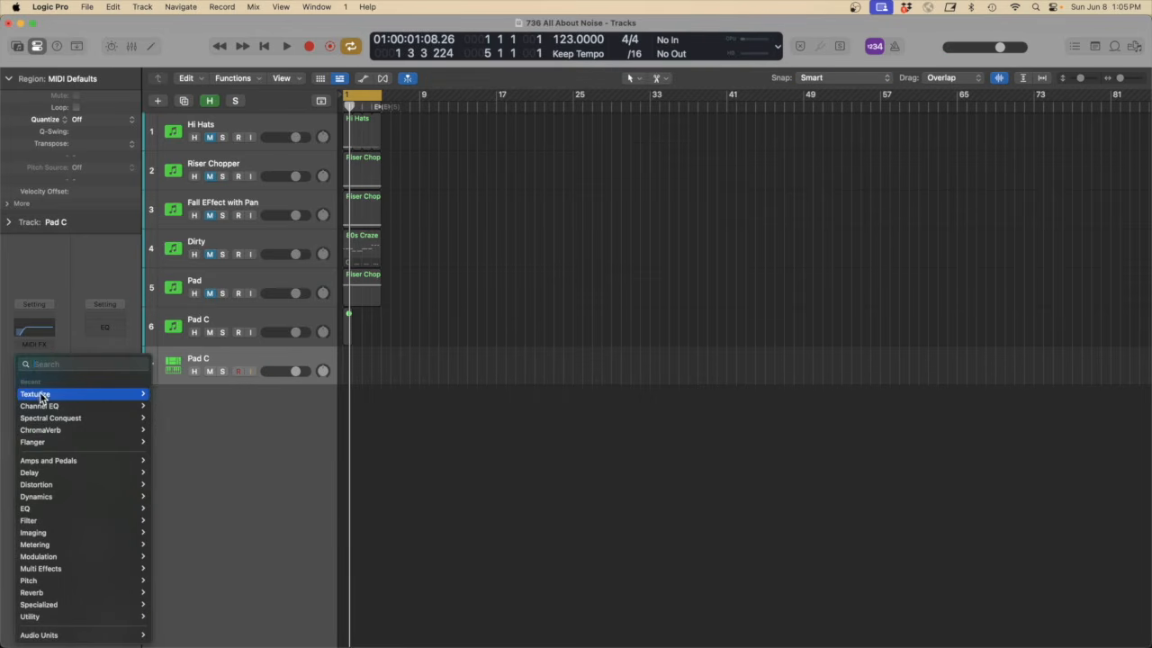
pyautogui.moveTo(51, 430)
pyautogui.click(166, 430)
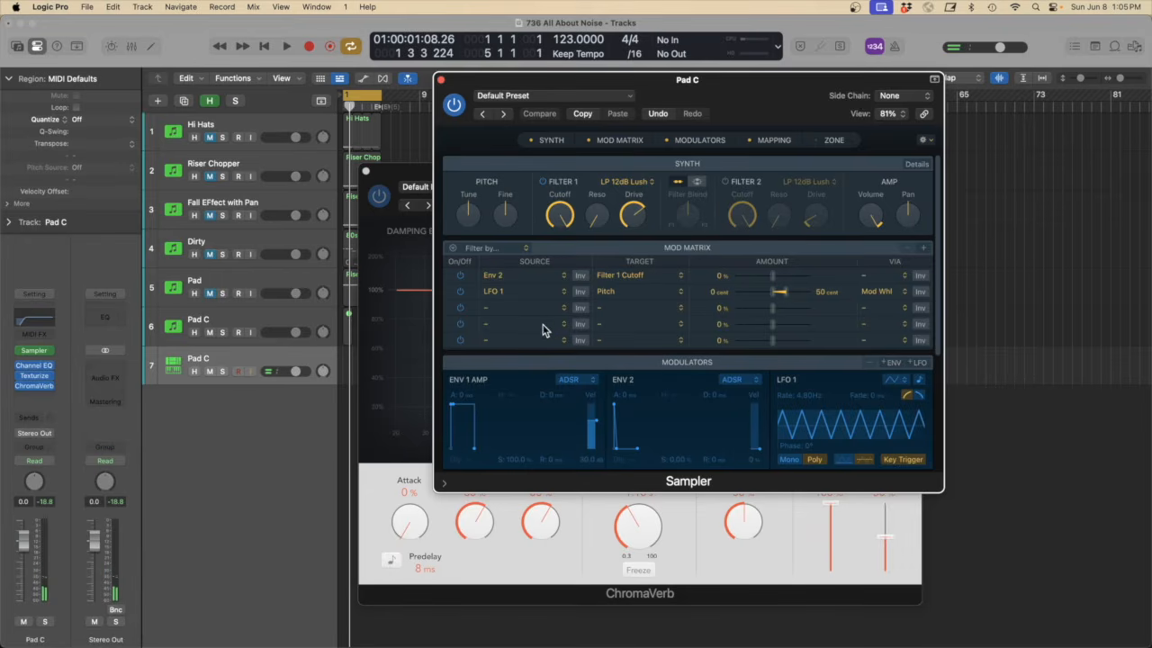
# Set the release of Sampler's Env 1 Amp to 240 ms and close the Sampler and ChromaVerb windows
pyautogui.moveTo(474, 450); pyautogui.dragTo(487, 450)
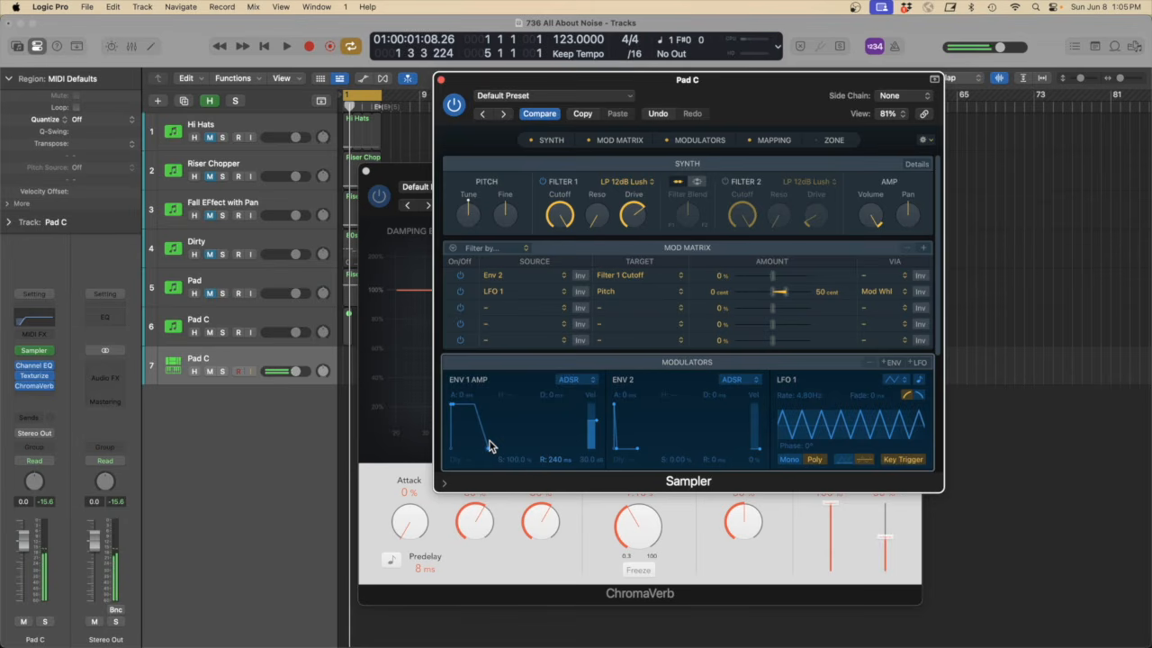
pyautogui.click(440, 80)
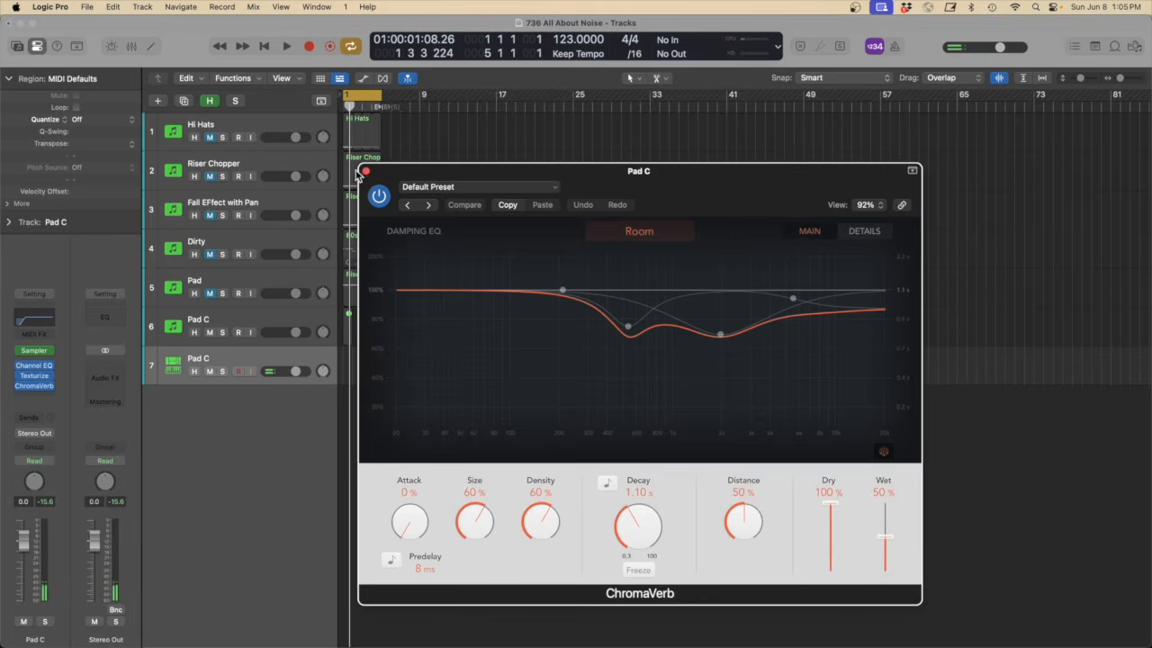
pyautogui.click(365, 171)
# Unmute the original Pad track, open its Serum 2 instrument and adjust the noise oscillator's pitch
pyautogui.moveTo(417, 478); pyautogui.dragTo(291, 261)
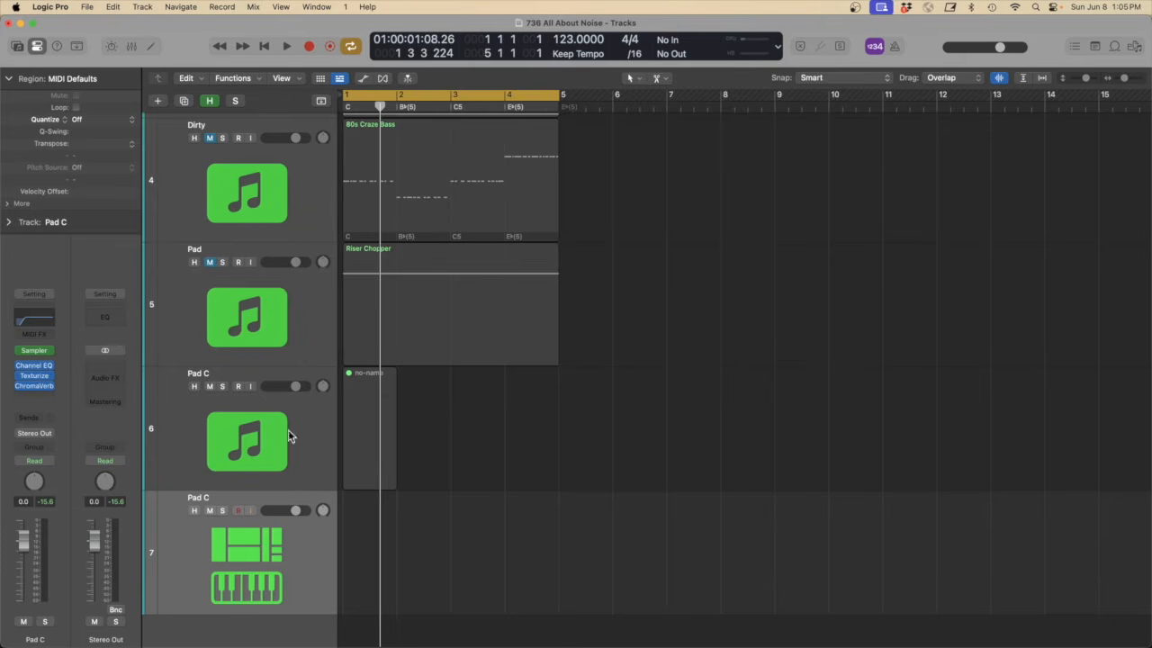
pyautogui.click(243, 310)
pyautogui.click(210, 262)
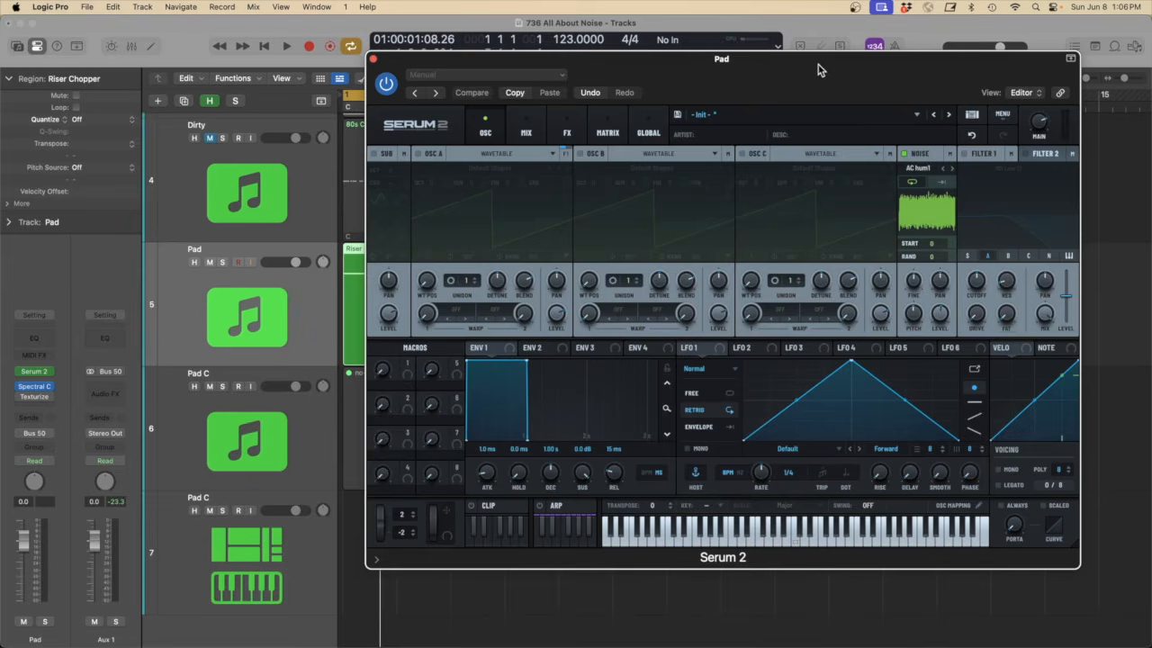
pyautogui.moveTo(820, 66); pyautogui.dragTo(794, 55)
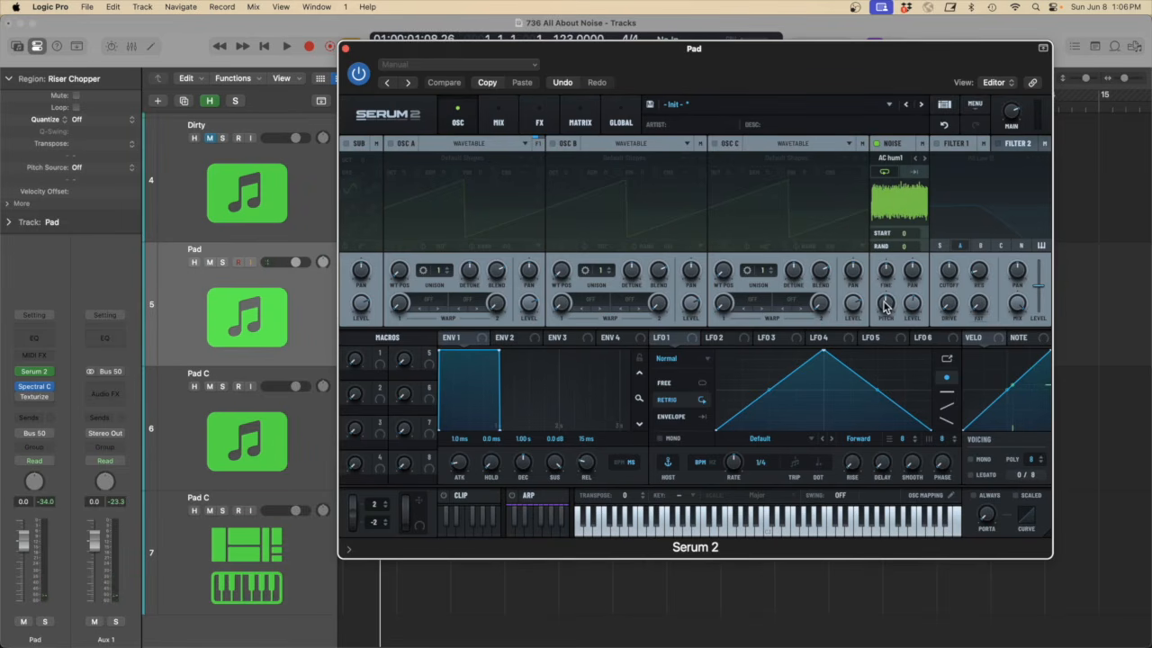
pyautogui.moveTo(886, 306)
pyautogui.mouseDown()
pyautogui.moveTo(883, 314)
pyautogui.moveTo(886, 304)
pyautogui.mouseUp()
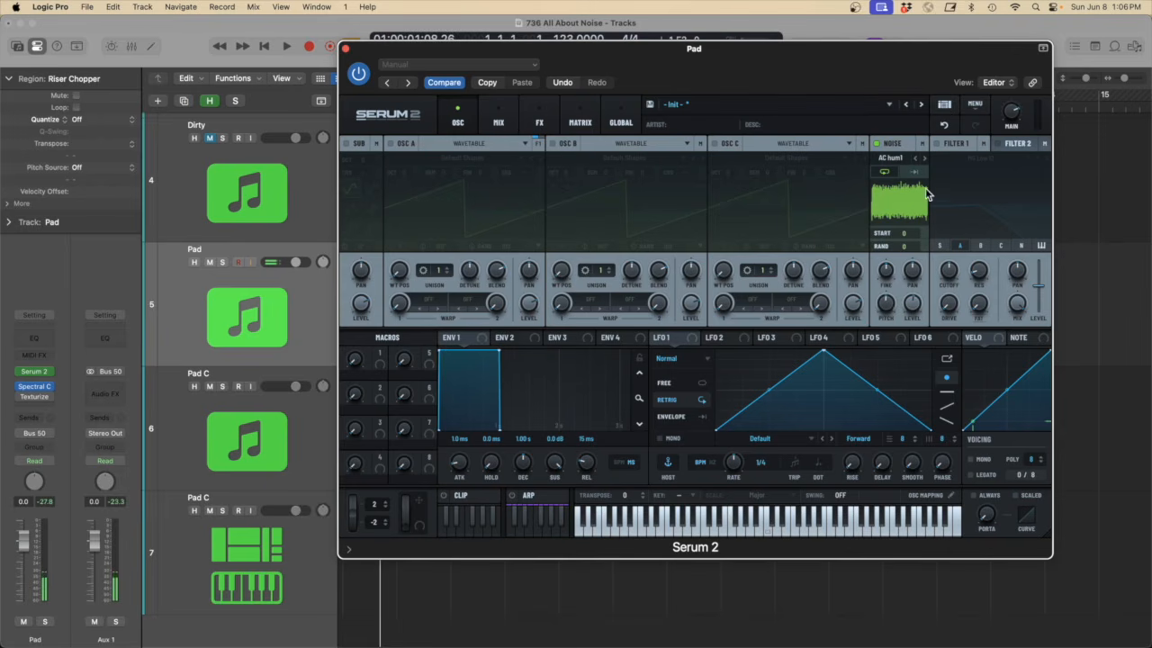
# Load the AlphaNz sample from the Analog noises in Serum 2's noise oscillator and advance through the samples to SID whine
pyautogui.click(904, 158)
pyautogui.moveTo(891, 171)
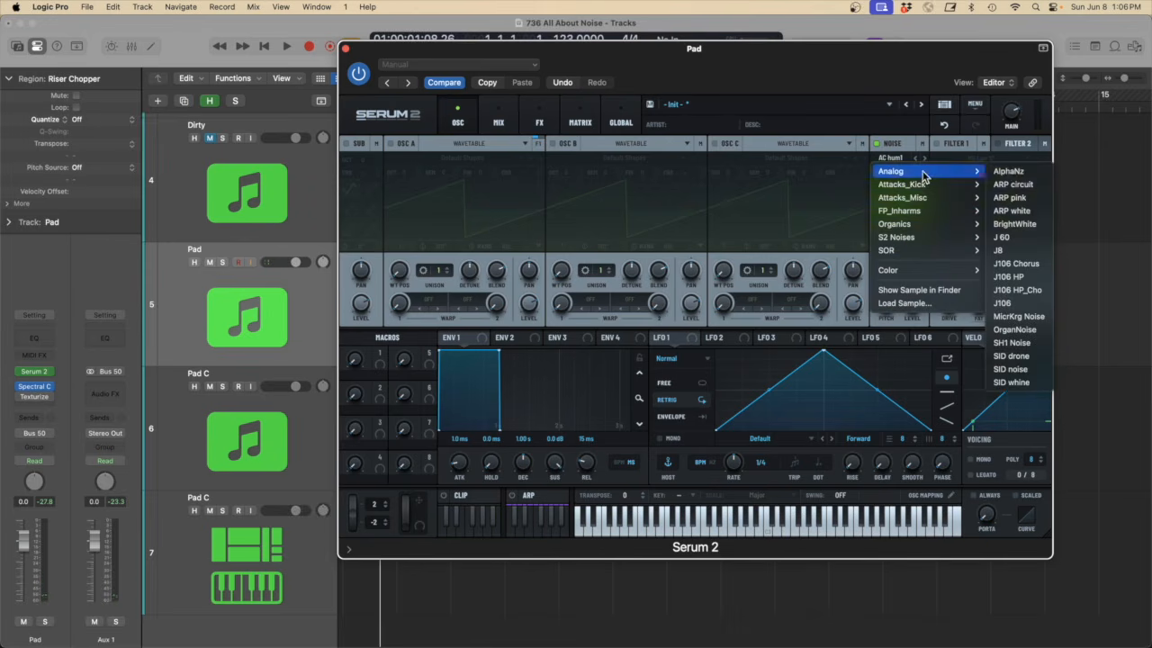
pyautogui.click(1011, 171)
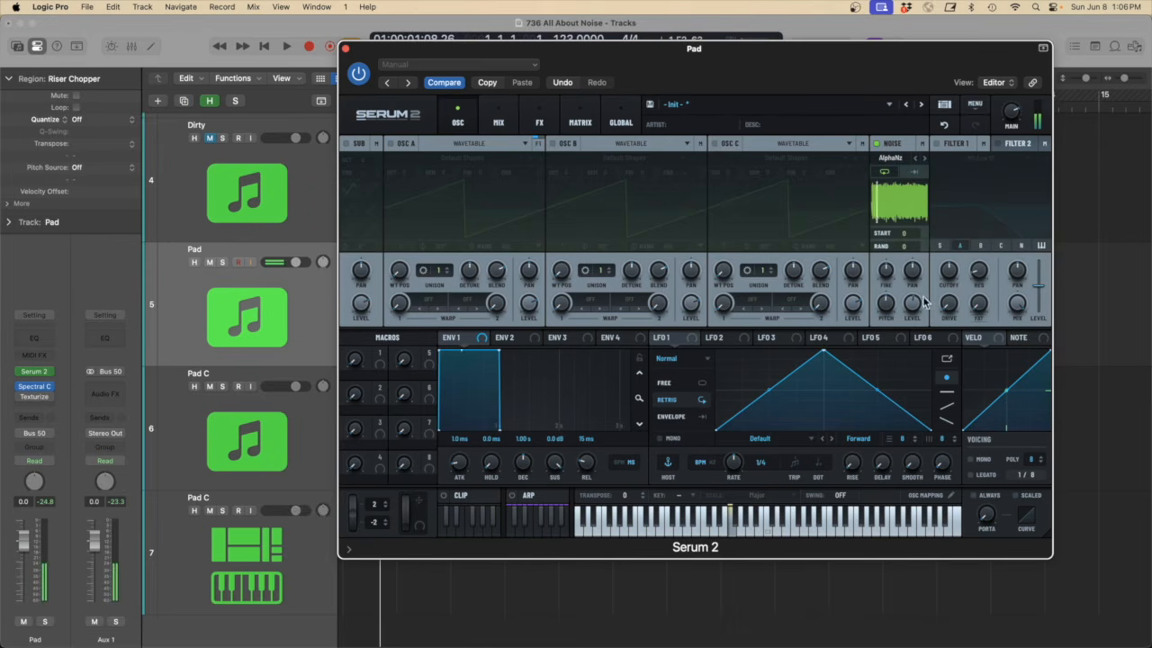
pyautogui.click(925, 160)
pyautogui.click(924, 160)
pyautogui.click(925, 159)
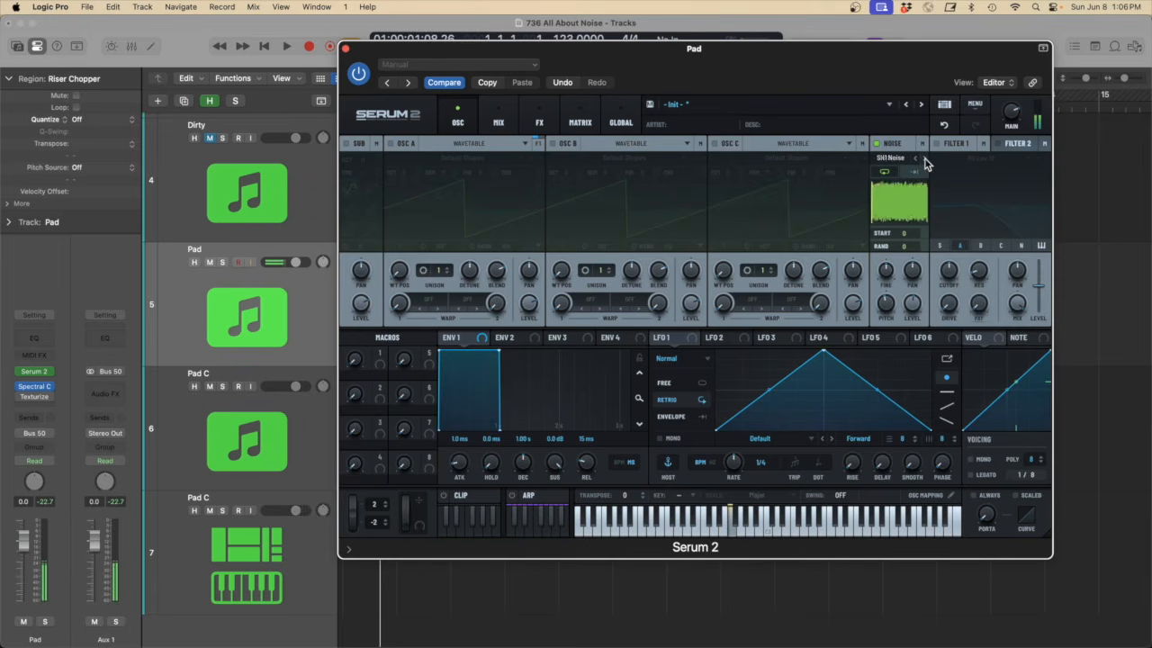
pyautogui.click(924, 159)
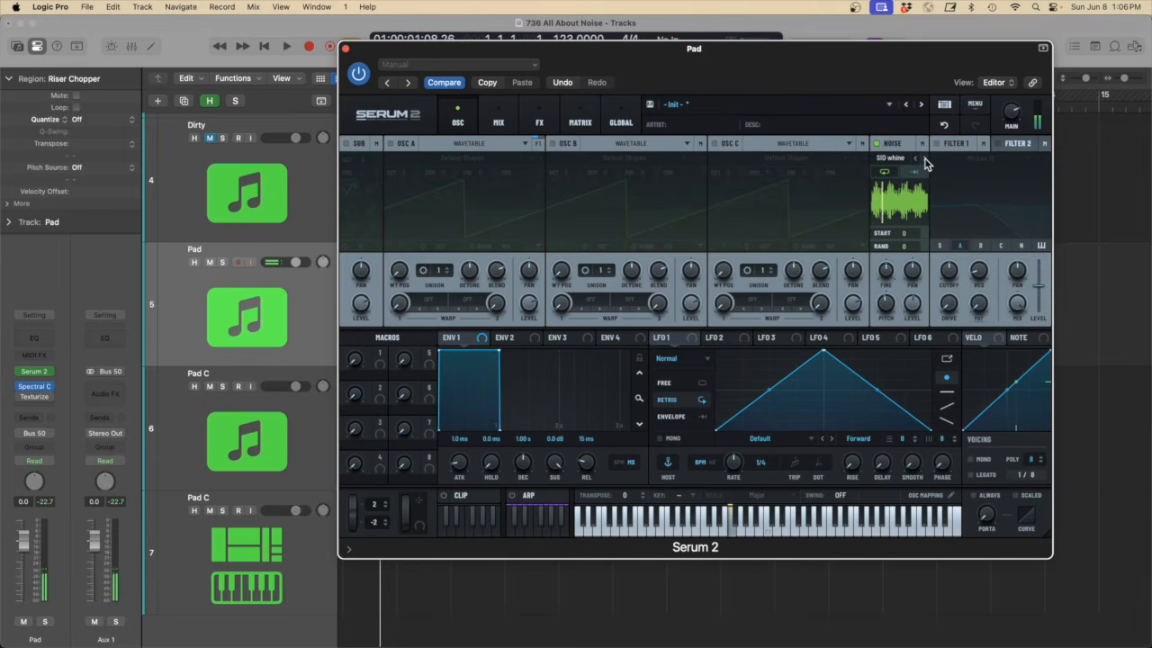
# Advance the noise oscillator through the kick attack samples to the second XF sample, varying the noise pitch along the way
pyautogui.moveTo(886, 305); pyautogui.dragTo(887, 304)
pyautogui.click(924, 159)
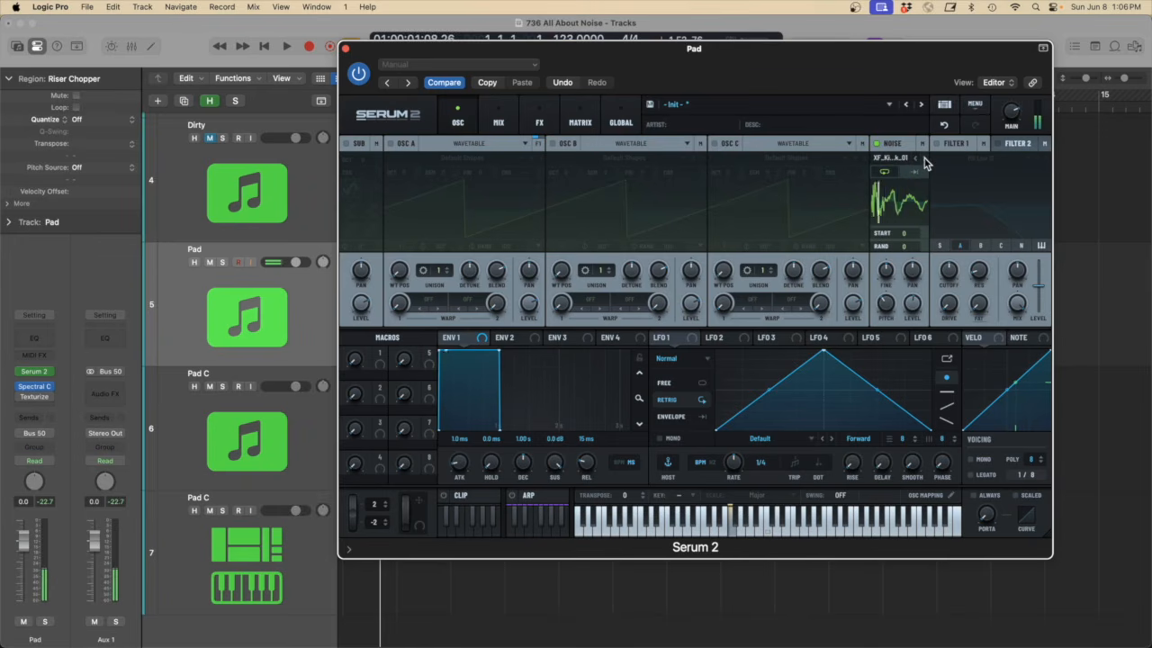
pyautogui.moveTo(885, 299); pyautogui.dragTo(888, 303)
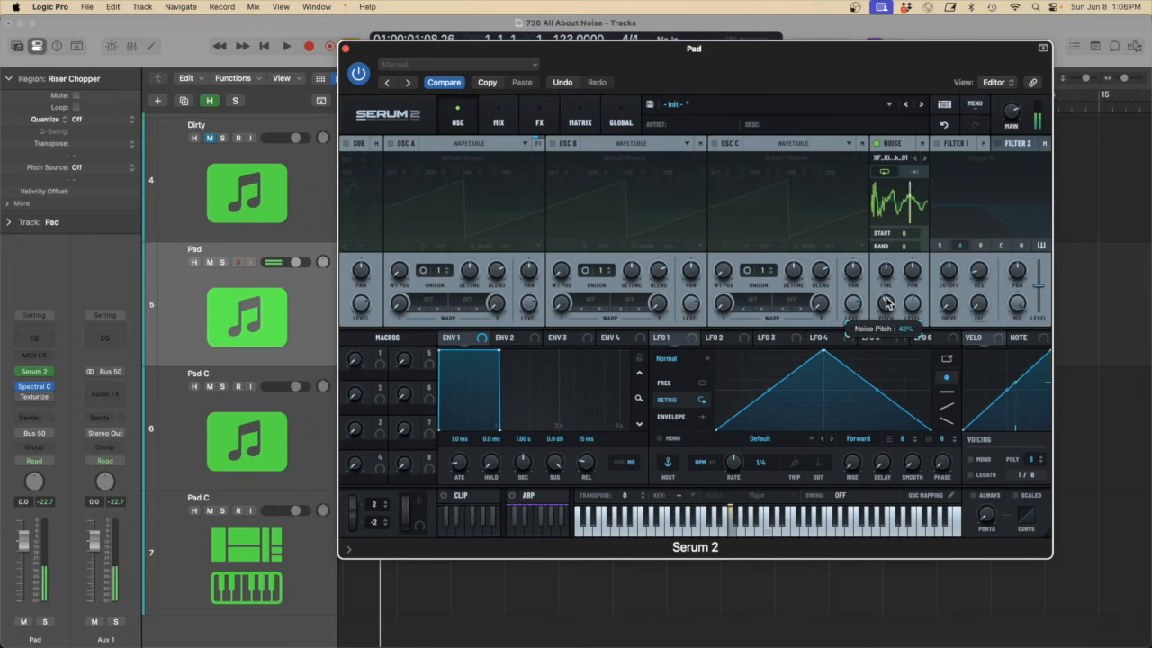
pyautogui.click(923, 158)
pyautogui.moveTo(886, 308); pyautogui.dragTo(885, 312)
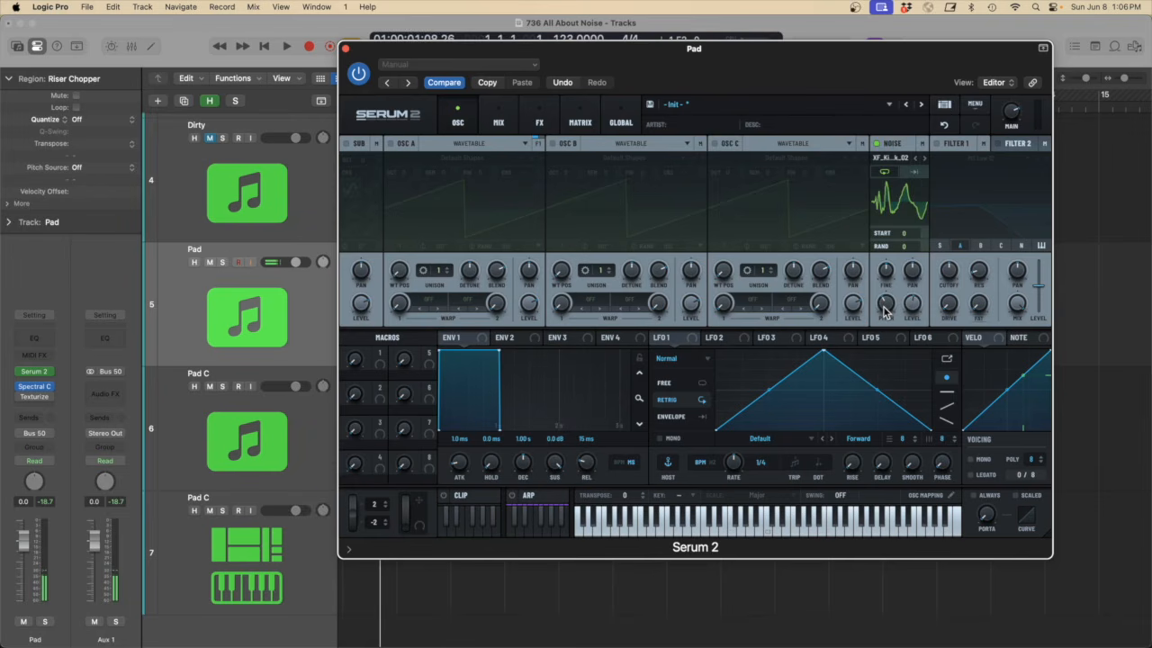